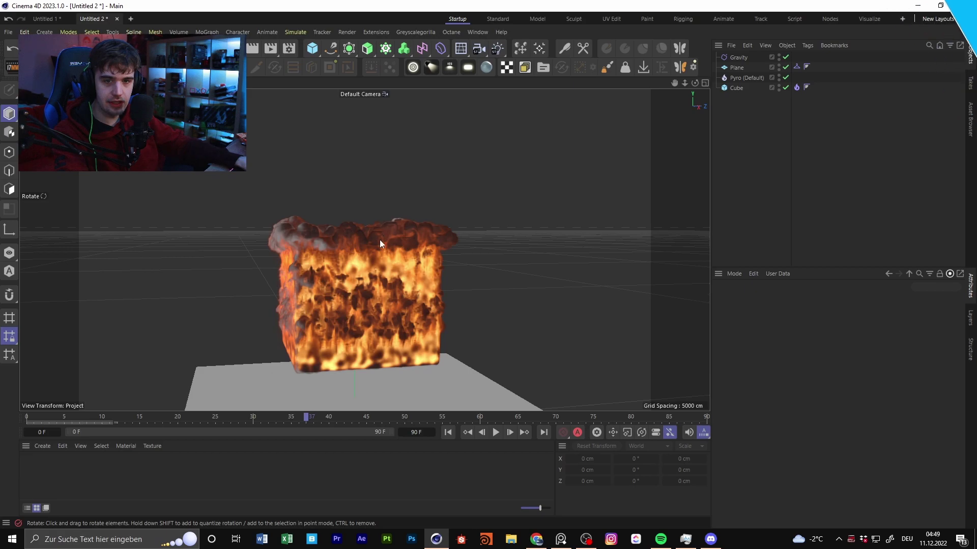
Open the Octane Live Viewer and dock it beside the 3D viewport
mouse_move(380, 240)
left_mouse_down("alt")
mouse_move(456, 281)
mouse_move(438, 262)
mouse_move(481, 239)
mouse_move(320, 268)
left_mouse_up("alt")
left_click(451, 32)
left_click(490, 60)
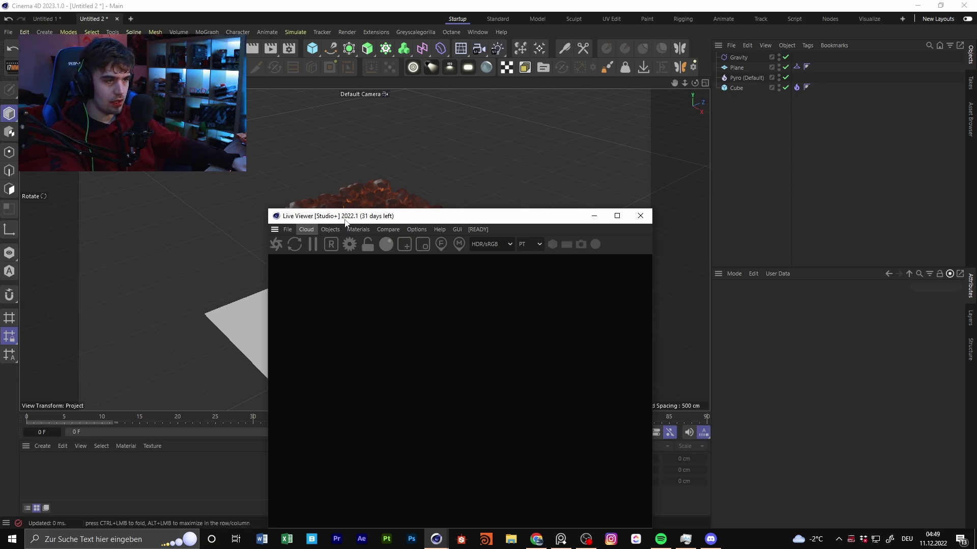
left_click_drag(431, 218, 713, 239)
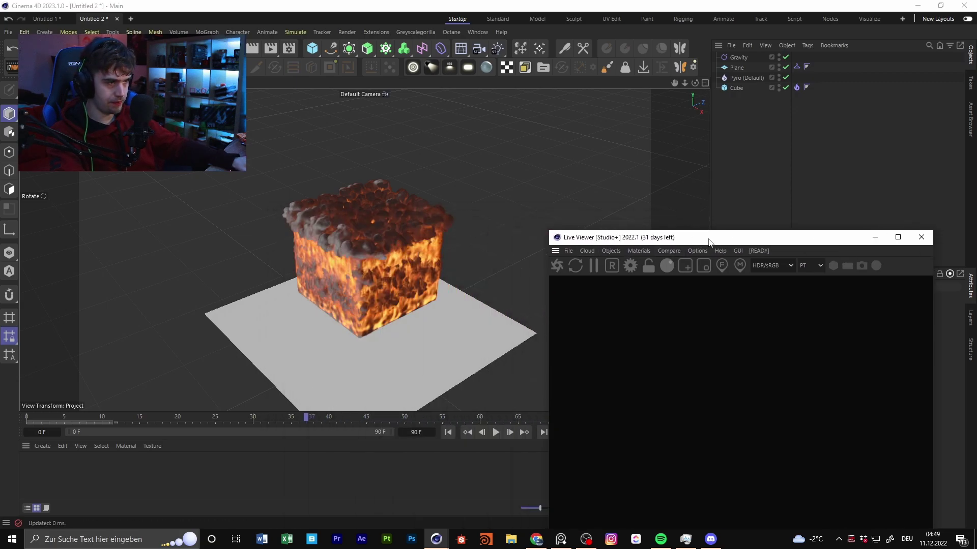
left_click_drag(557, 251, 681, 157)
left_click(628, 107)
left_click(630, 146)
Start the live render and frame the cube and plane from a slightly elevated corner angle
left_click(375, 108)
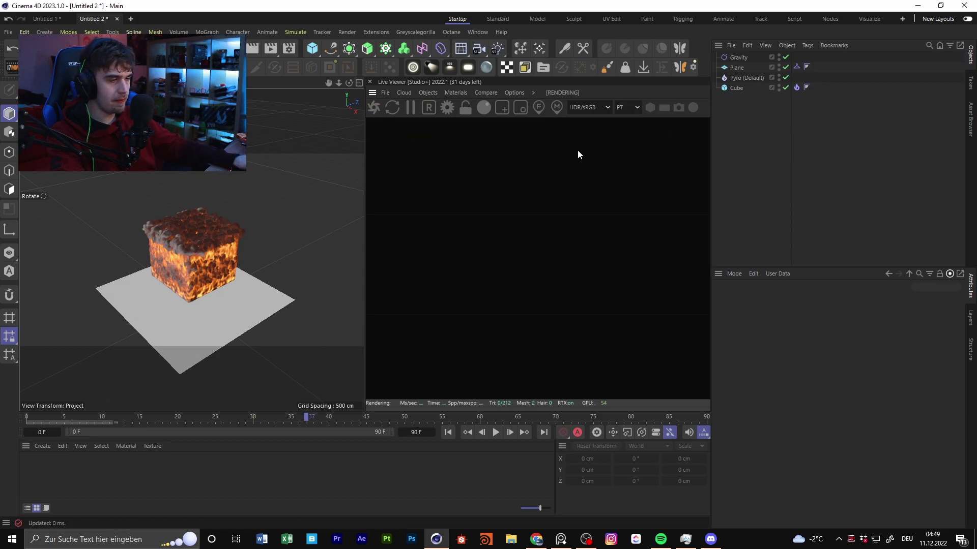
left_click_drag(159, 252, 156, 217, "alt")
left_click_drag(266, 239, 178, 221, "alt")
middle_click_drag(178, 221, 185, 240, "alt")
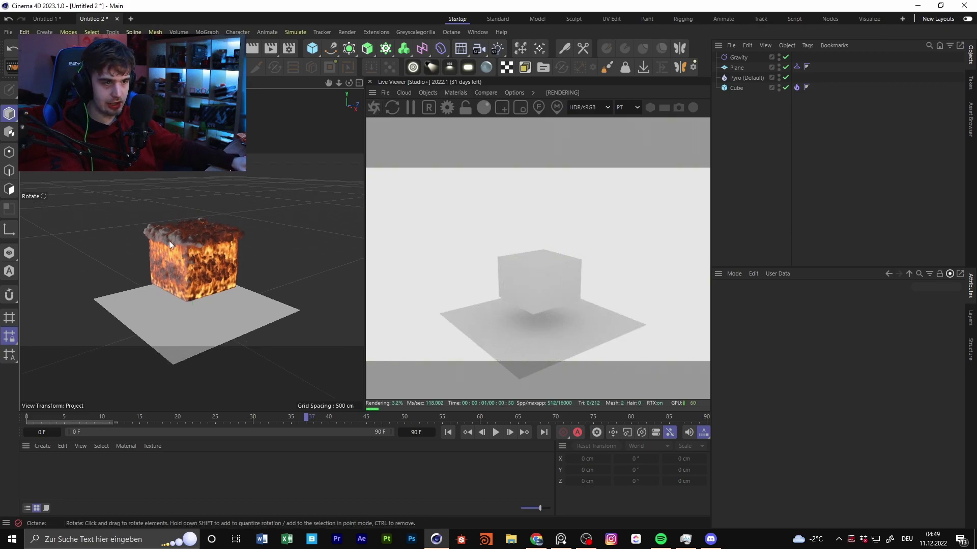
mouse_move(169, 240)
left_mouse_down("alt")
mouse_move(179, 246)
mouse_move(160, 248)
left_mouse_up("alt")
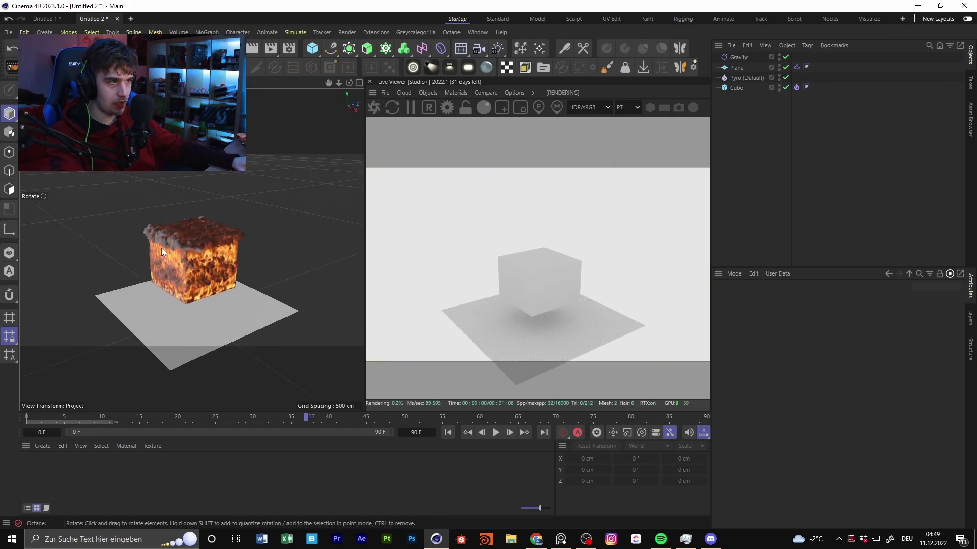
Open the Octane settings and set the path tracing kernel's GI clamp to 1
left_click(450, 111)
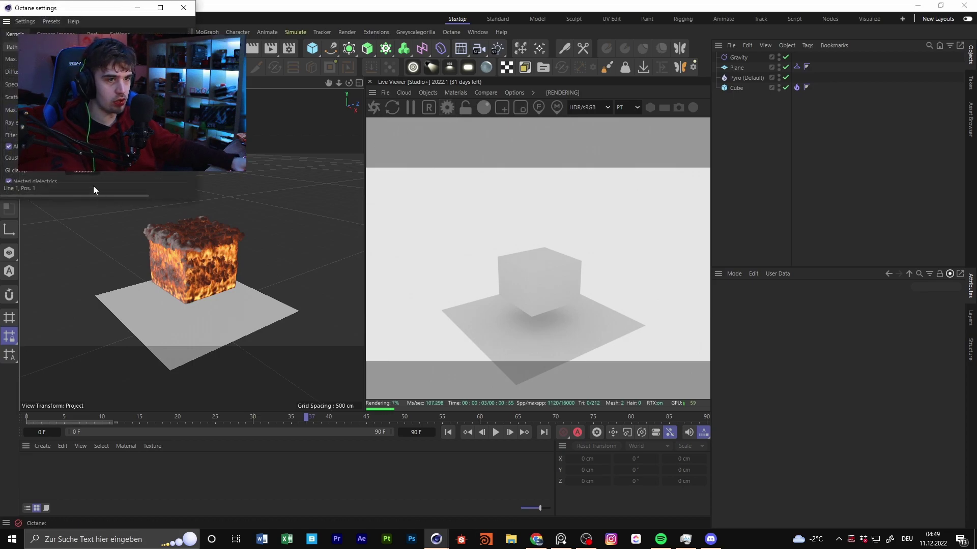
type("1")
key("Return")
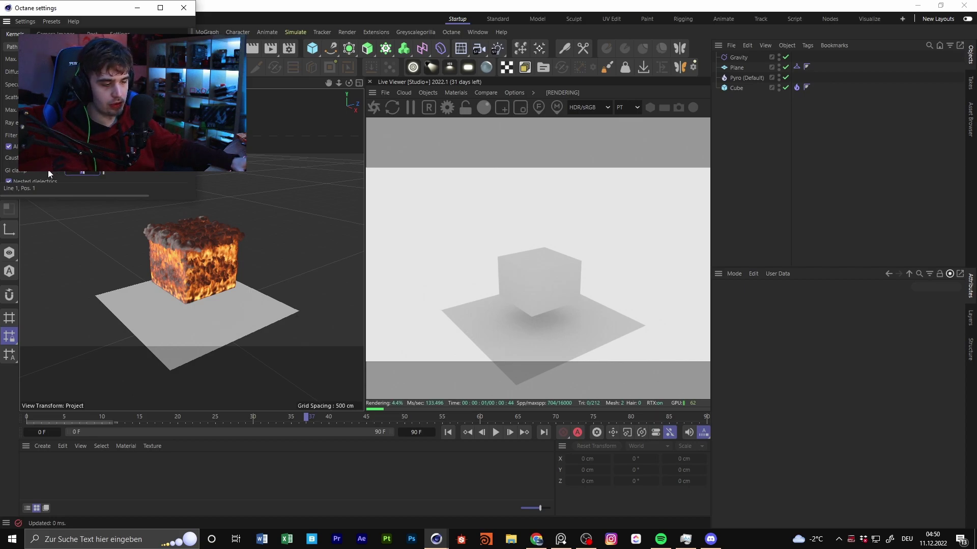
left_click(50, 173)
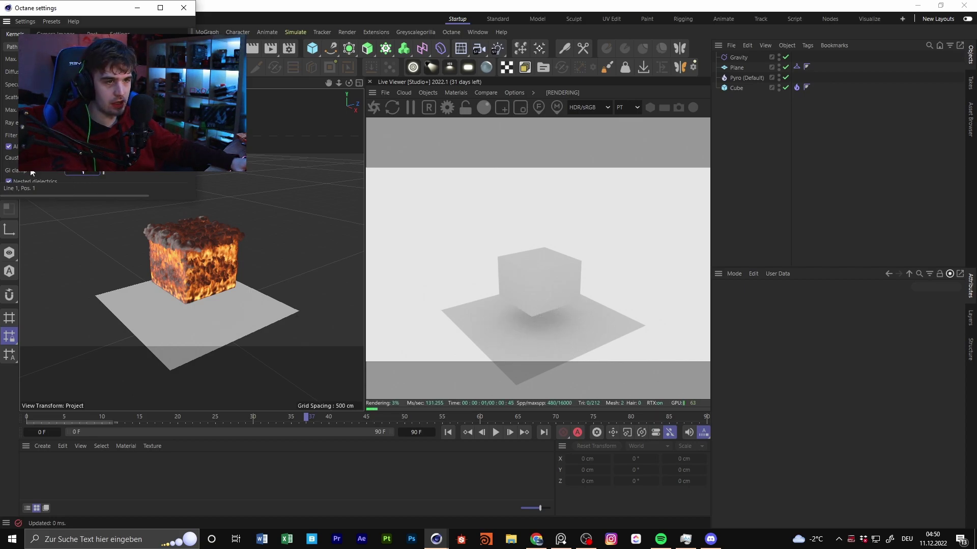
left_click_drag(104, 173, 162, 176)
left_click(82, 172)
type("1")
left_click(47, 173)
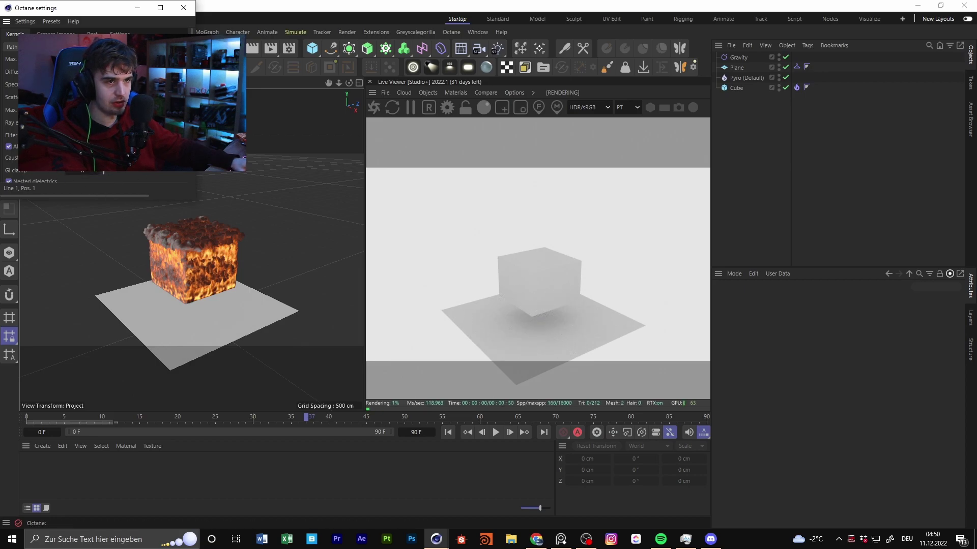
left_click_drag(73, 13, 499, 128)
left_click(404, 165)
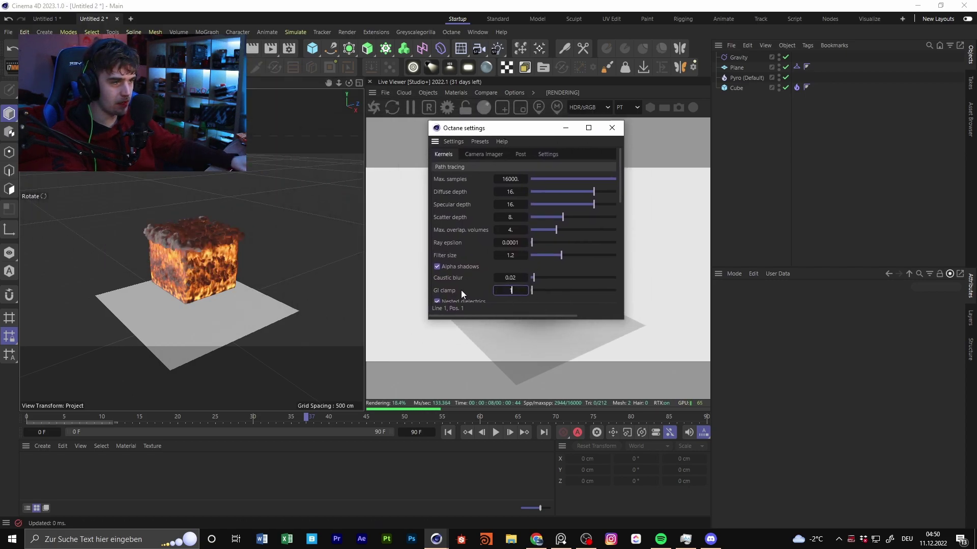
Set the camera imager's OCIO view to ACES: Rec.709 and close the Octane settings
left_click(474, 153)
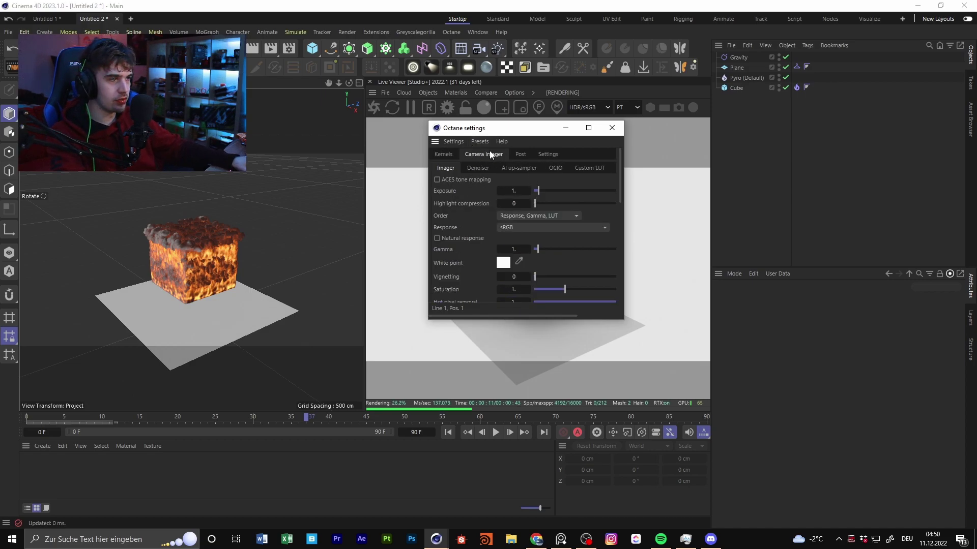
left_click(555, 168)
left_click(540, 181)
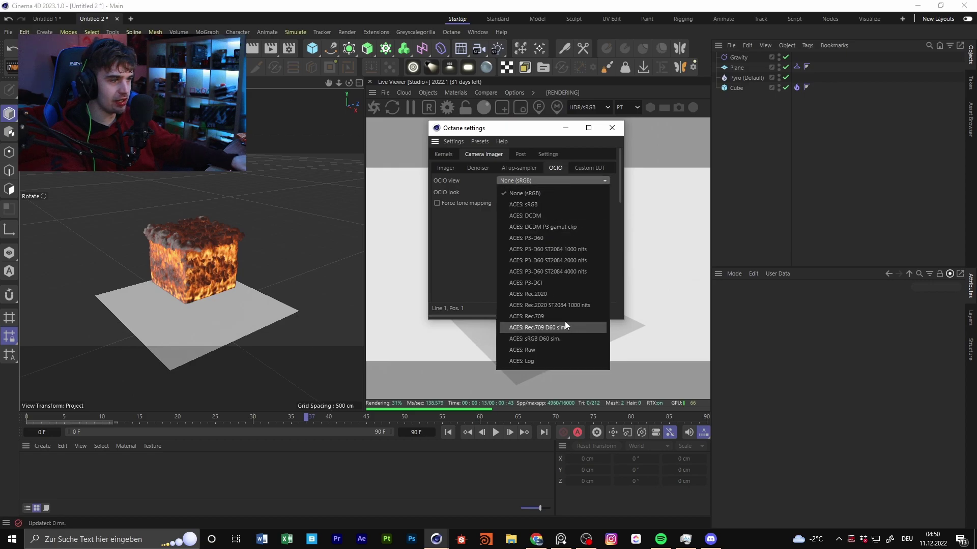
left_click(563, 317)
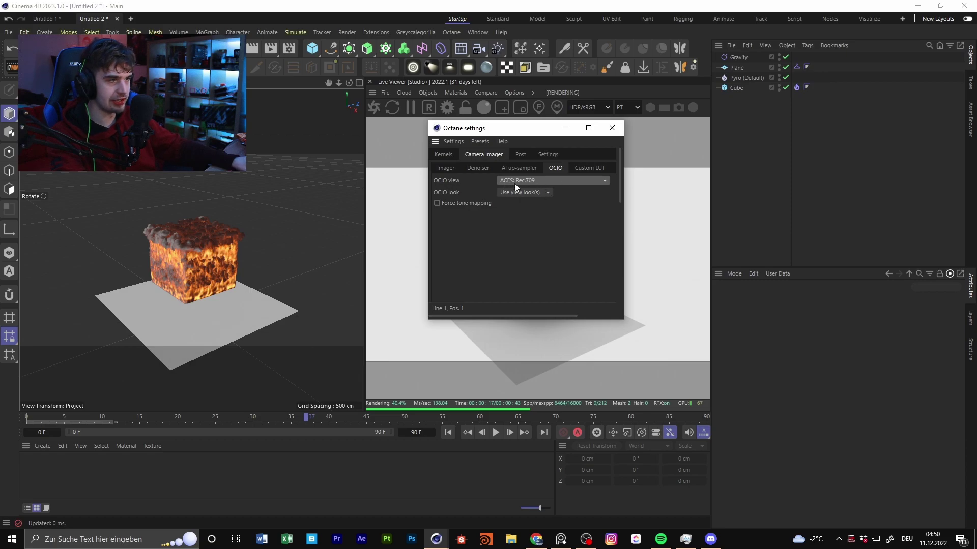
left_click_drag(502, 128, 453, 130)
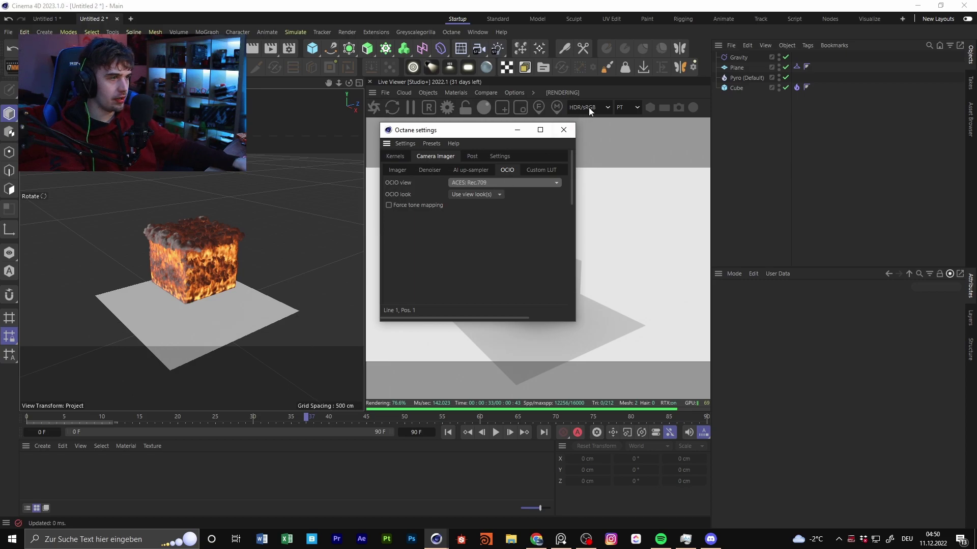
left_click(486, 181)
left_click(486, 321)
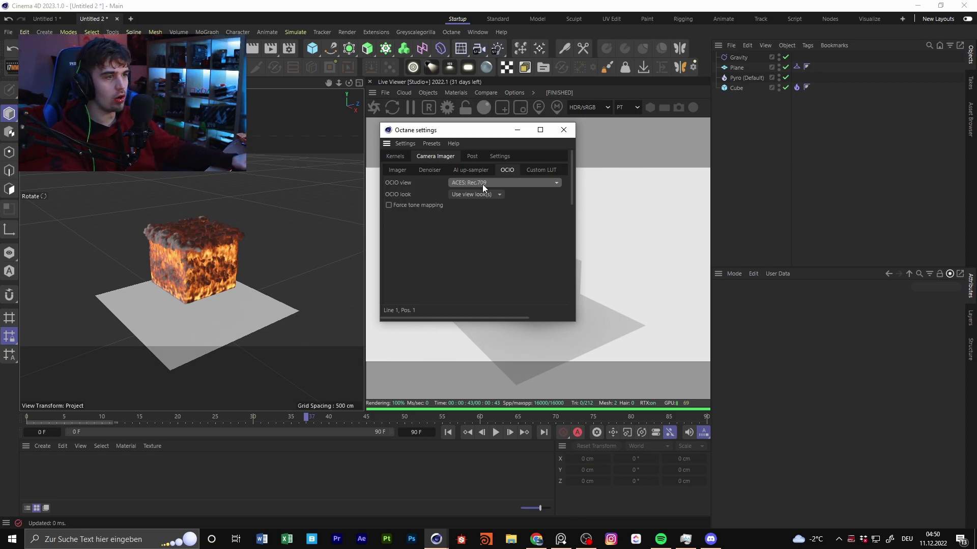
left_click(392, 171)
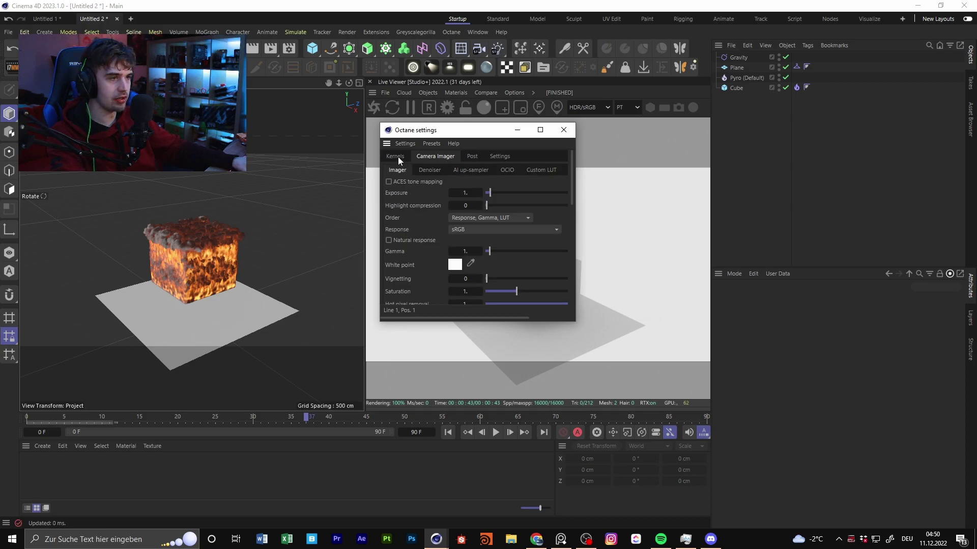
left_click(505, 170)
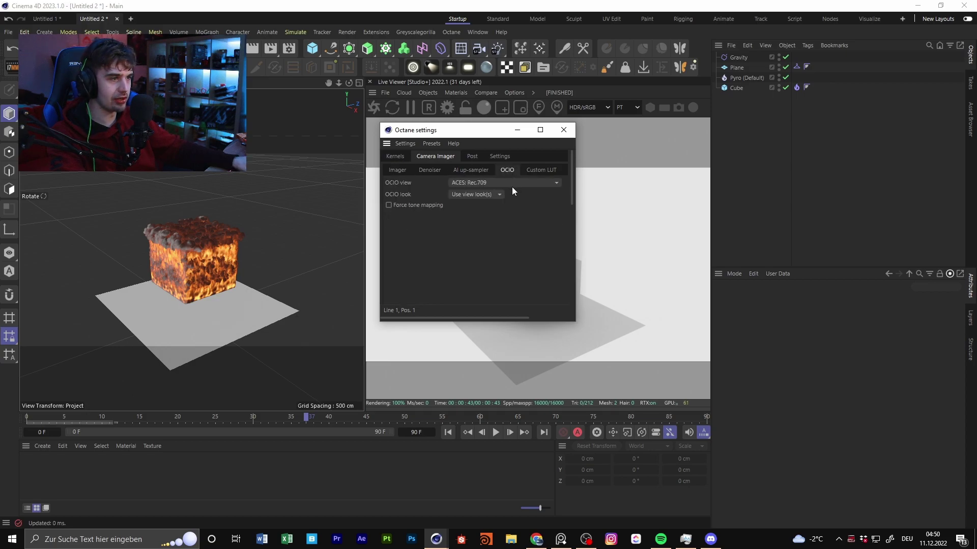
left_click(395, 157)
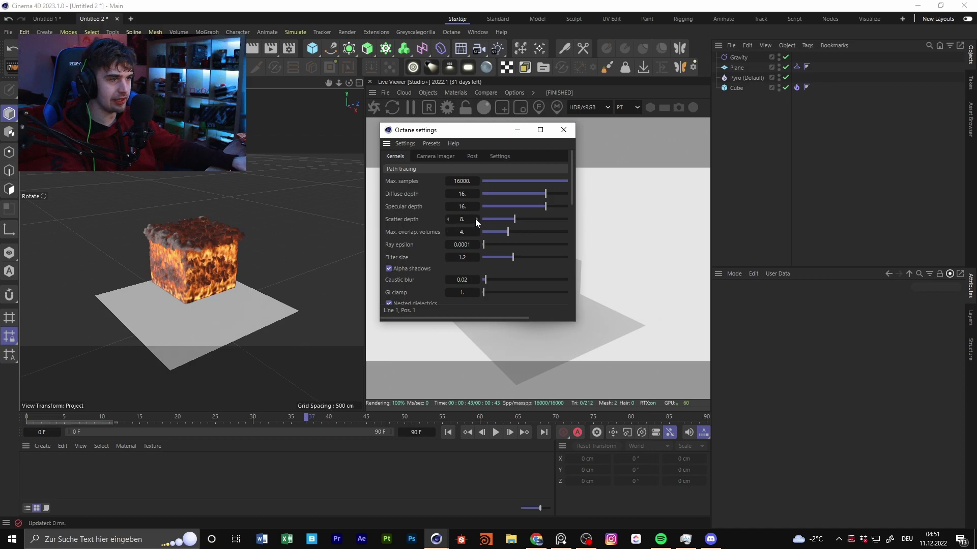
left_click(564, 130)
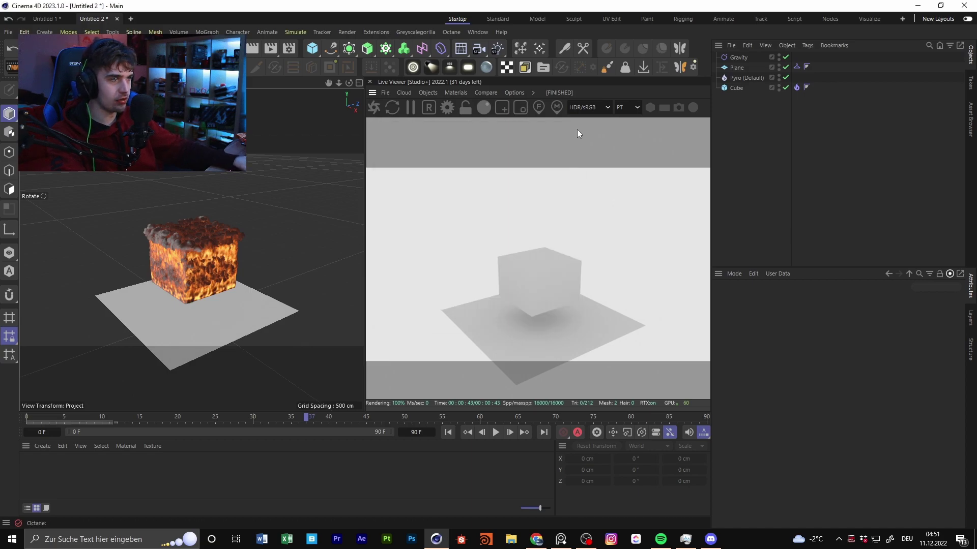
Switch the Live Viewer's display color space to OCIO:<Rec.709>
left_click(587, 107)
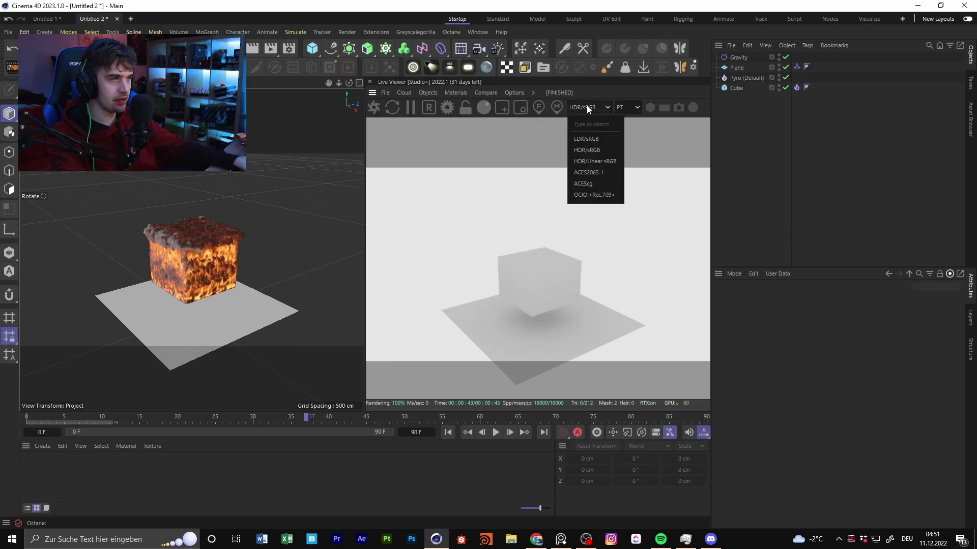
left_click(598, 201)
mouse_move(219, 234)
left_mouse_down("alt")
mouse_move(210, 242)
mouse_move(207, 197)
mouse_move(209, 226)
mouse_move(181, 221)
mouse_move(218, 227)
left_mouse_up("alt")
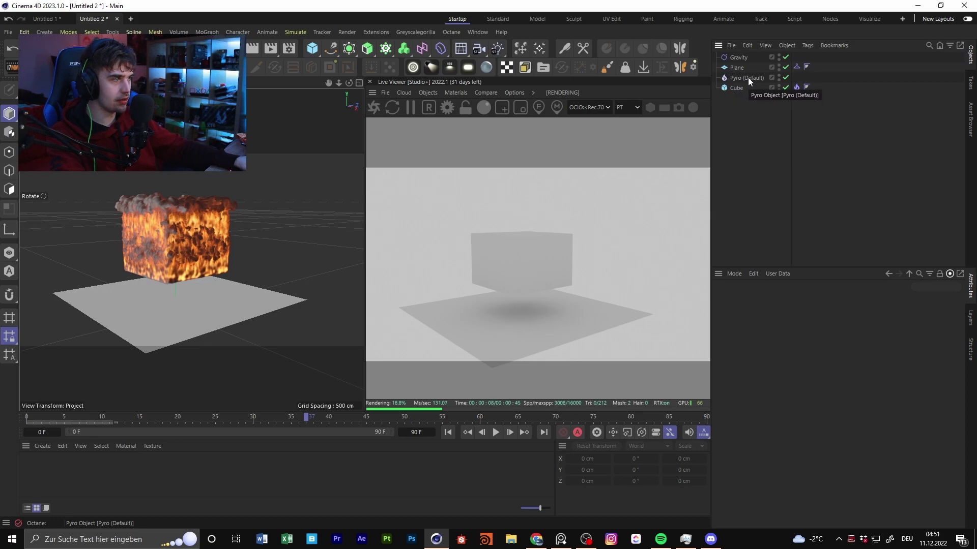
right_click(749, 77)
mouse_move(779, 55)
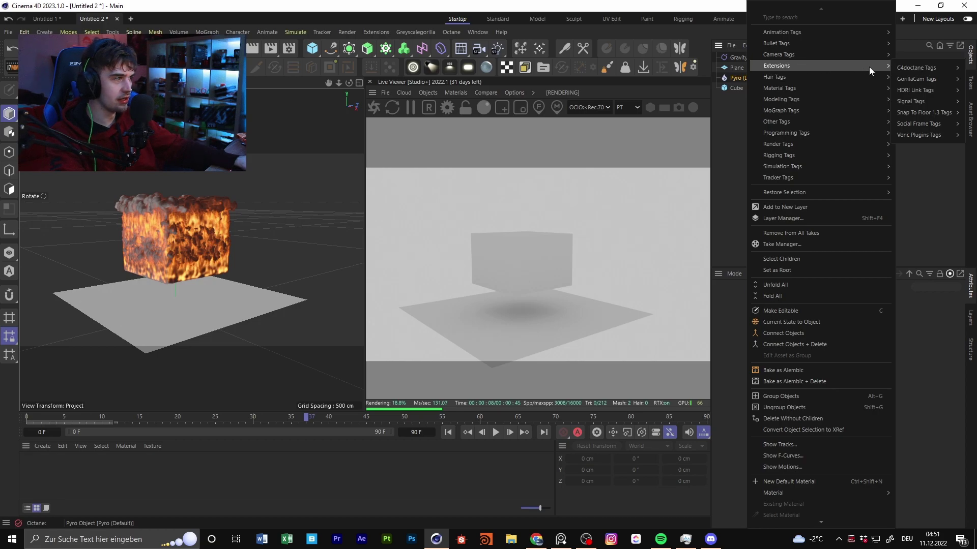
mouse_move(926, 69)
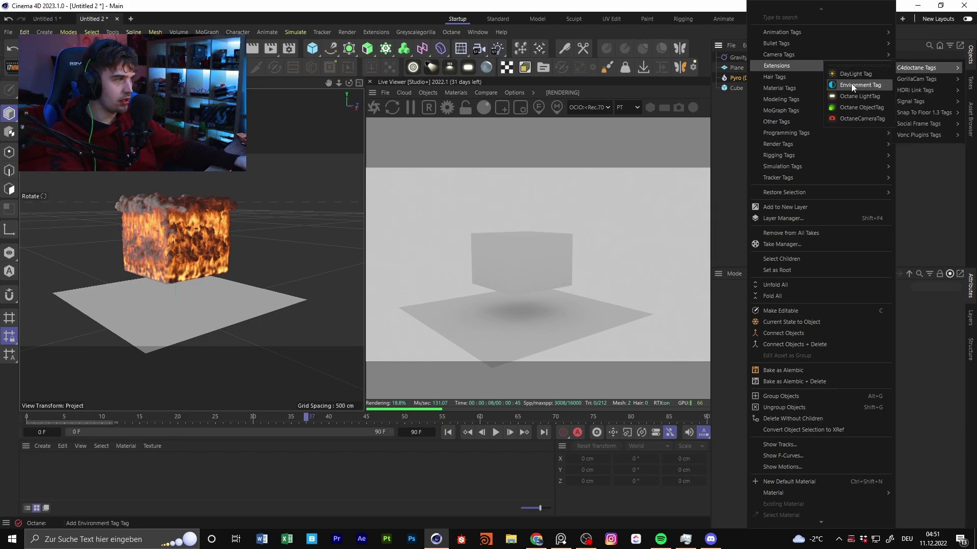
key("Escape")
Add an Octane ObjectTag to the Pyro object so the fire renders in Octane
left_click(738, 78)
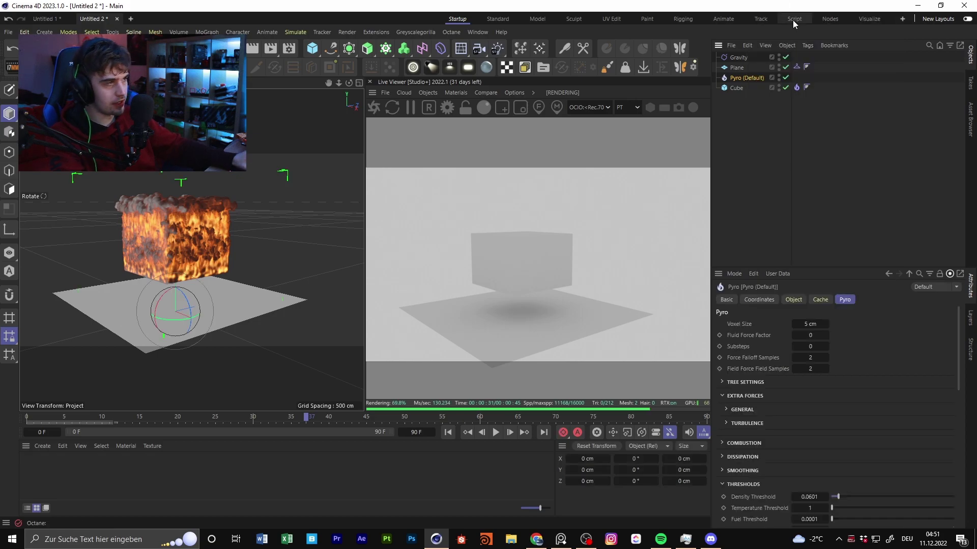
right_click(738, 79)
type("octane")
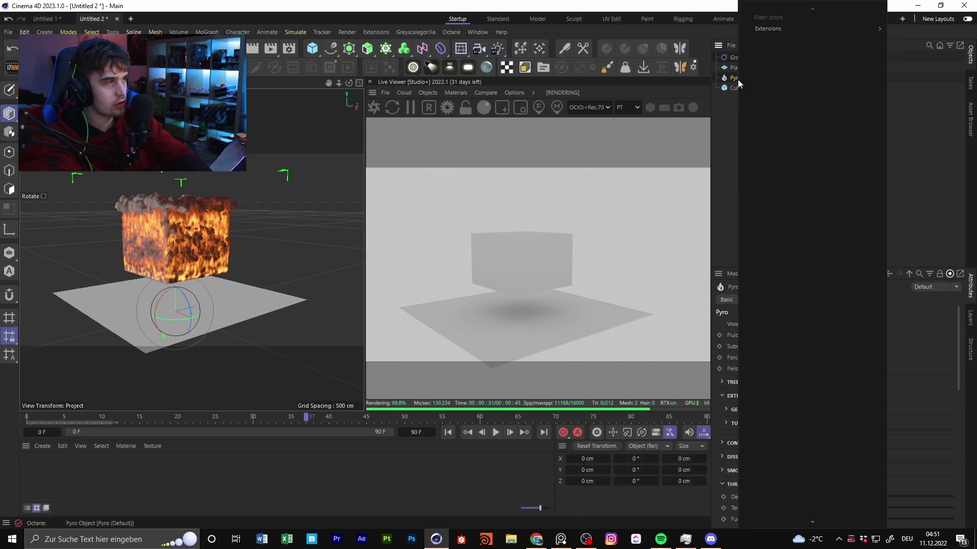
mouse_move(811, 28)
mouse_move(892, 33)
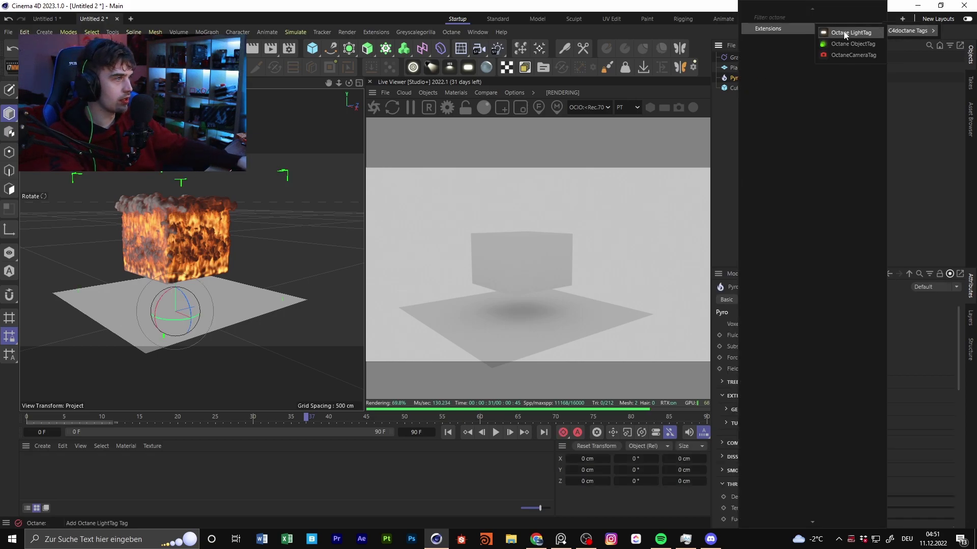
left_click(856, 44)
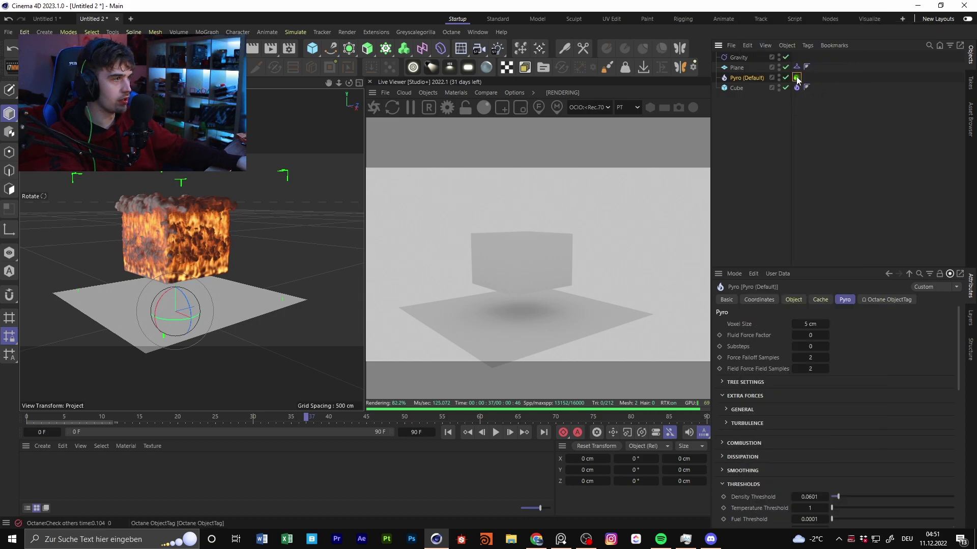
left_click(846, 92)
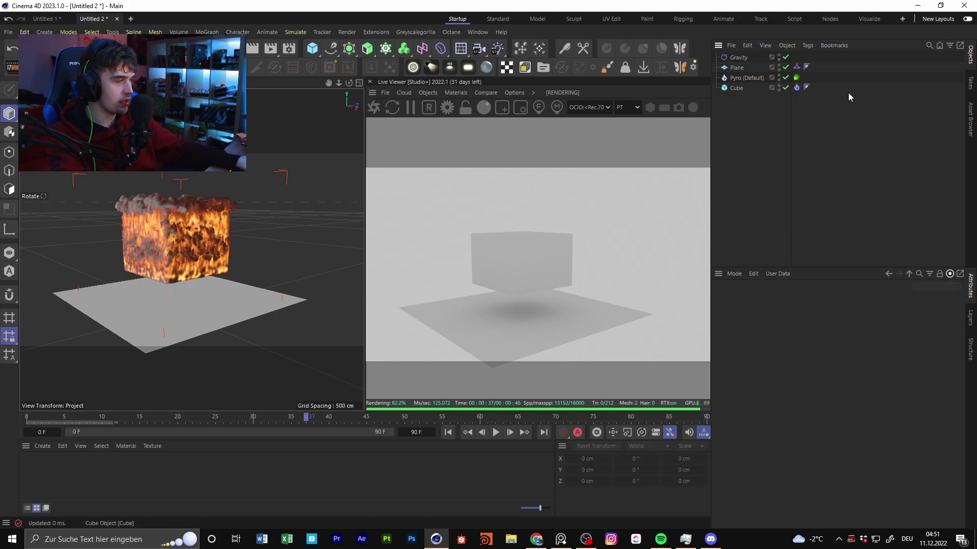
Add an Octane HDRI environment to the scene
left_click_drag(182, 237, 174, 266, "alt")
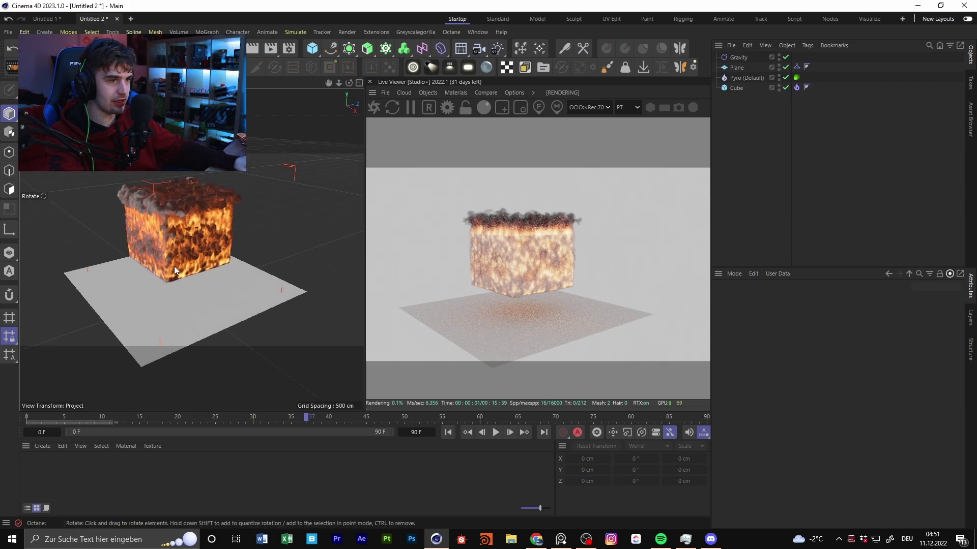
middle_click_drag(180, 216, 178, 252, "alt")
left_click_drag(168, 272, 156, 251, "alt")
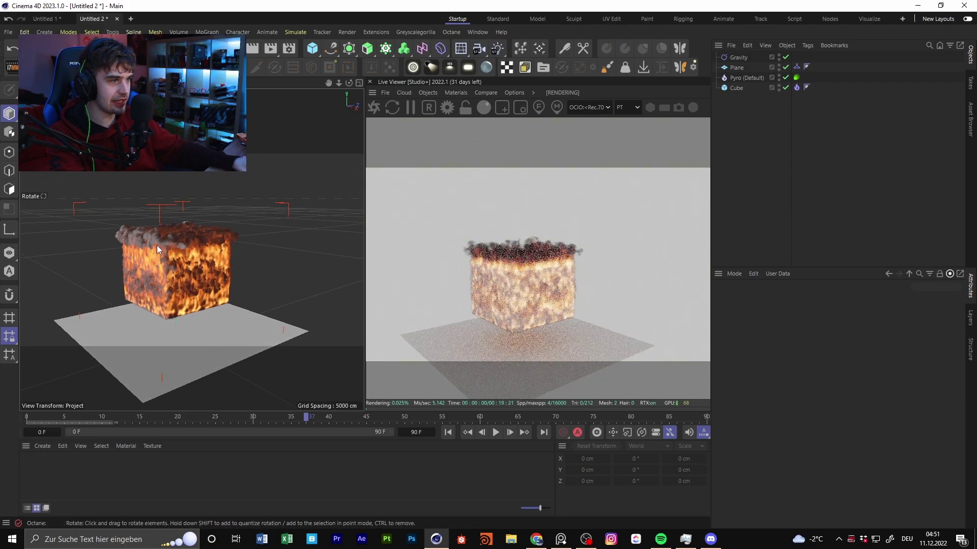
middle_click_drag(157, 249, 159, 234, "alt")
left_click(416, 92)
left_click(429, 93)
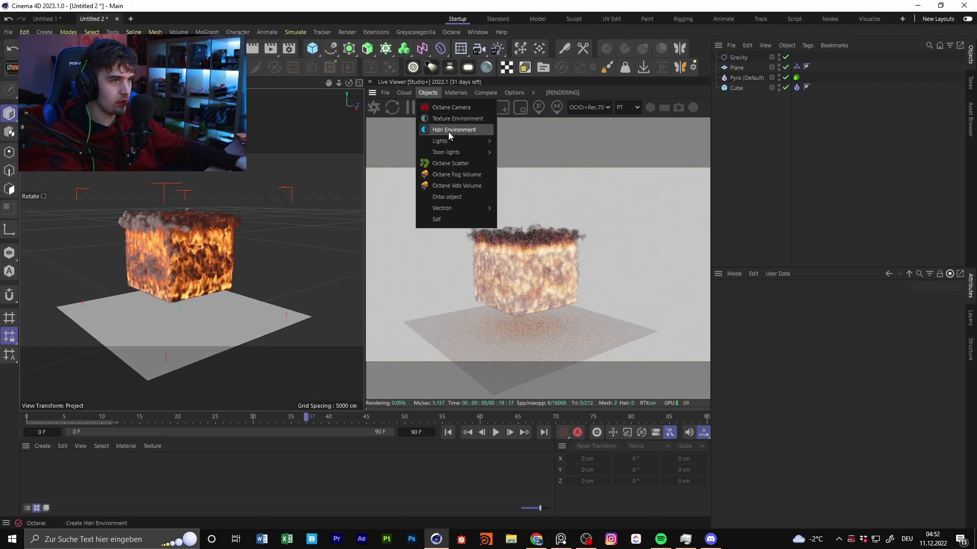
left_click(448, 130)
Add an HDRI Link Plus tag to the Octane sky and open the sky's Environment Tag settings
right_click(747, 60)
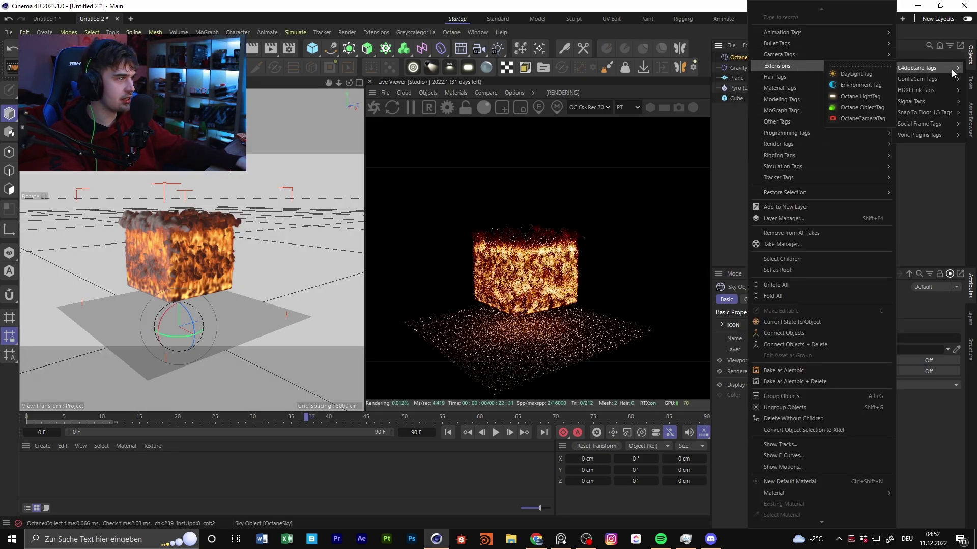
mouse_move(926, 90)
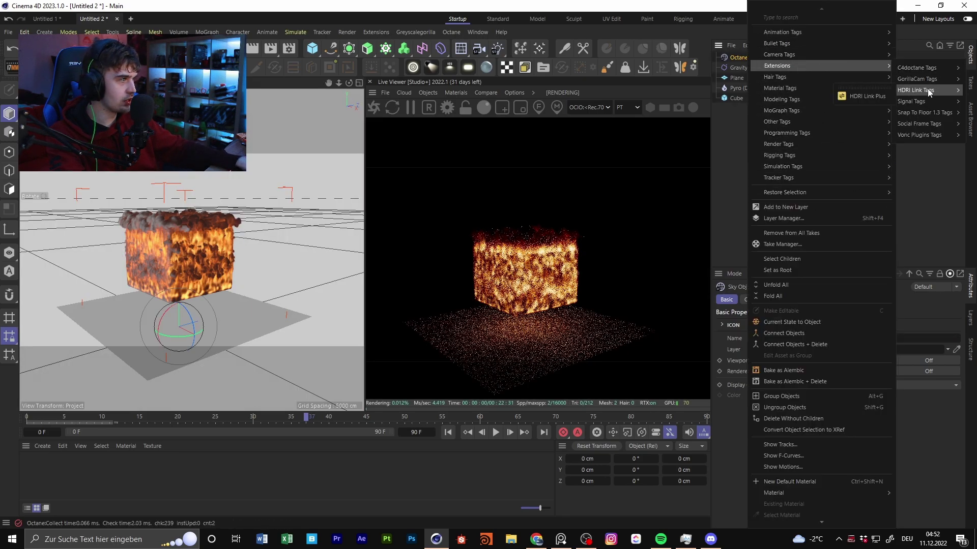
left_click(866, 96)
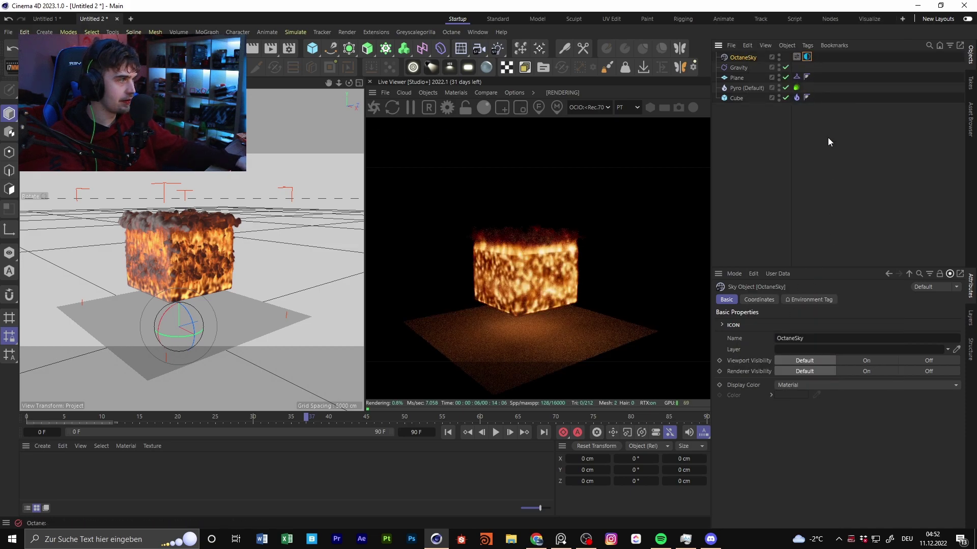
left_click(806, 300)
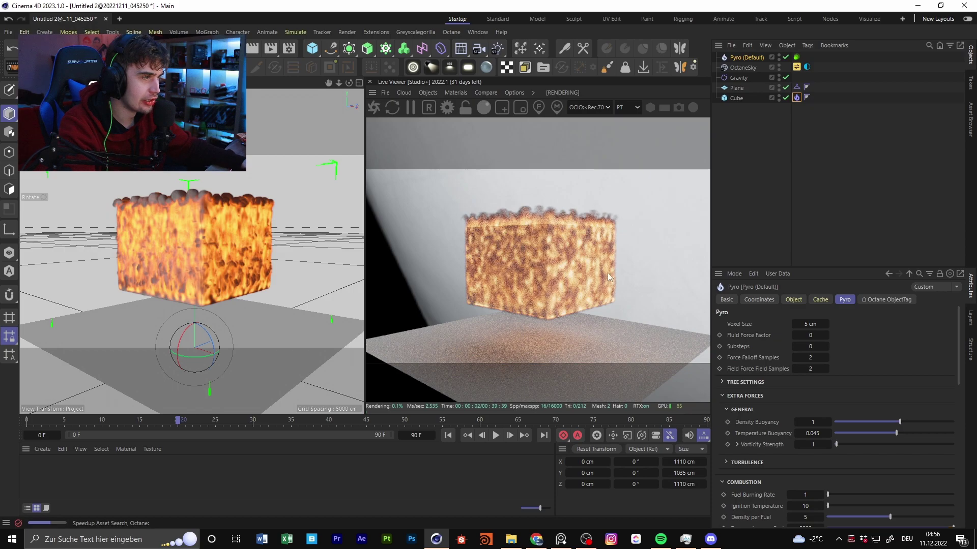
Add a second Octane HDRI environment and move the HDRI-linked sky above it in the object hierarchy
left_click(548, 169)
left_click(428, 93)
left_click(460, 130)
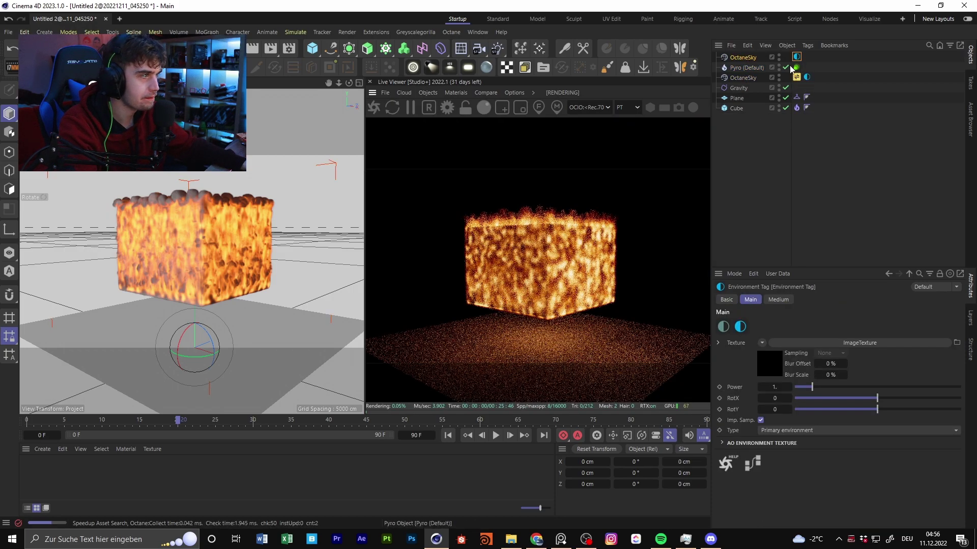
left_click(795, 67)
left_click(806, 77)
left_click_drag(749, 79, 753, 56)
Try the Visible environment type on the HDRI-linked sky and switch it back to Primary environment
left_click(806, 57)
left_click(798, 430)
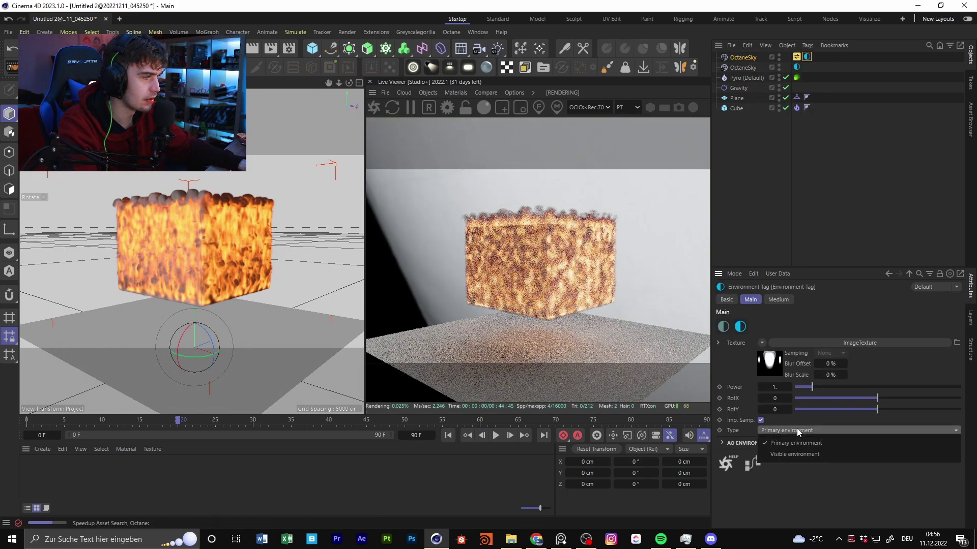
left_click(803, 455)
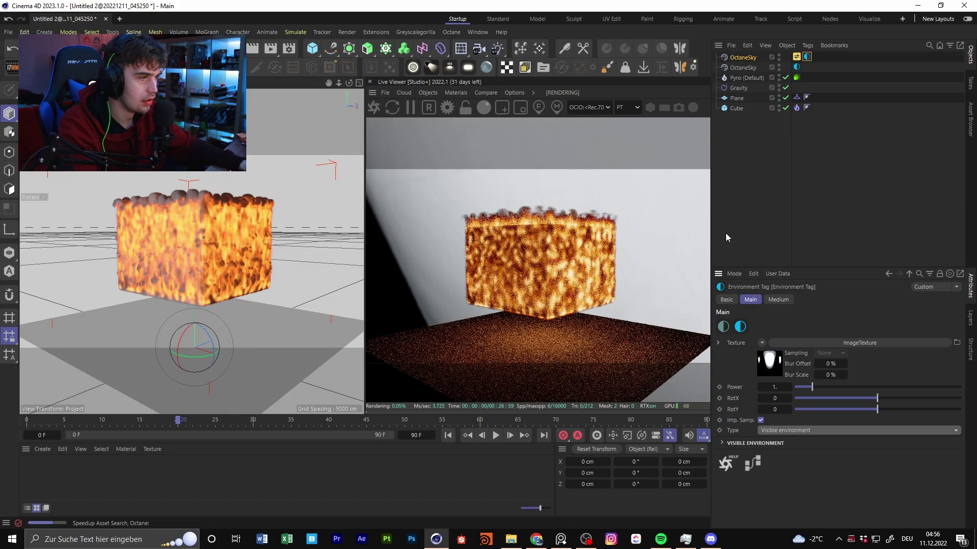
left_click(802, 430)
left_click(792, 441)
Set the second, untextured Octane sky's environment type to Visible environment
left_click(797, 67)
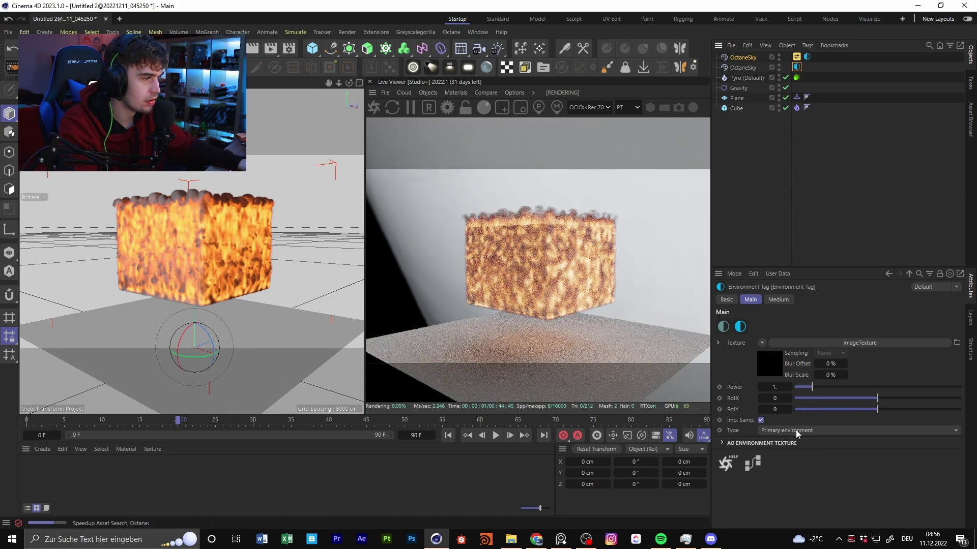
left_click(795, 430)
left_click(797, 455)
left_click_drag(203, 316, 235, 224, "alt")
Set the HDRI-linked sky's environment power to 0.2
left_click(807, 57)
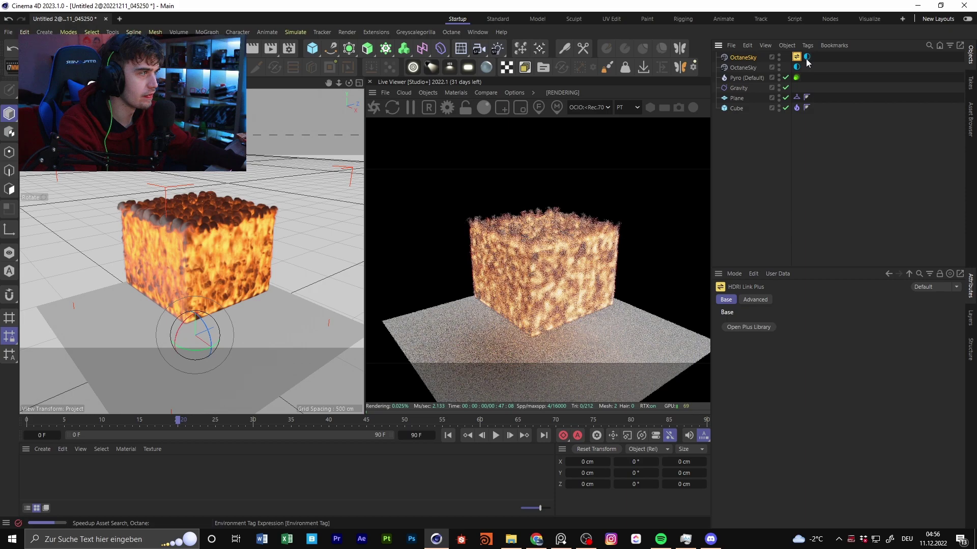
double_click(774, 386)
type("0.2")
key("Return")
left_click_drag(188, 264, 204, 240, "alt")
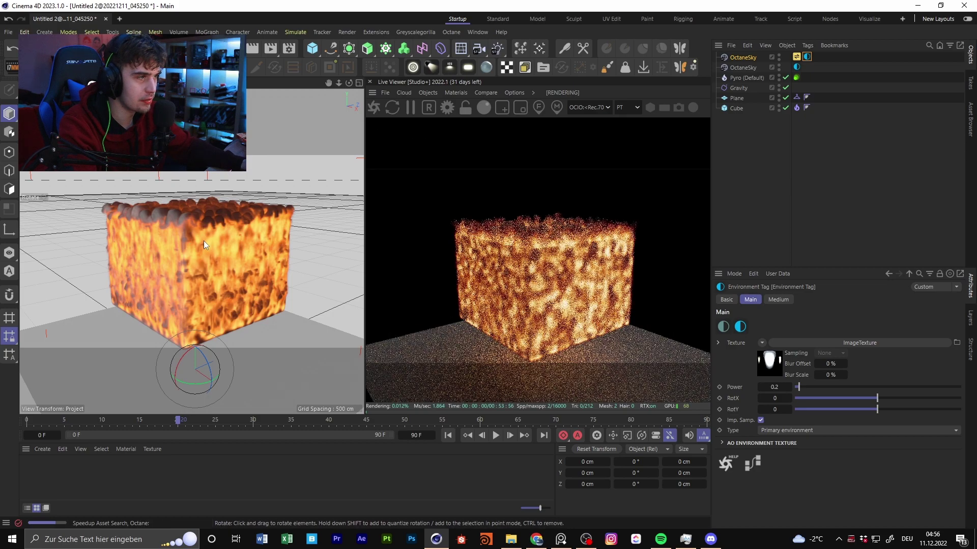
Open the Particle Rendering settings of the Pyro object's Octane ObjectTag and check the available Enable modes
left_click(796, 78)
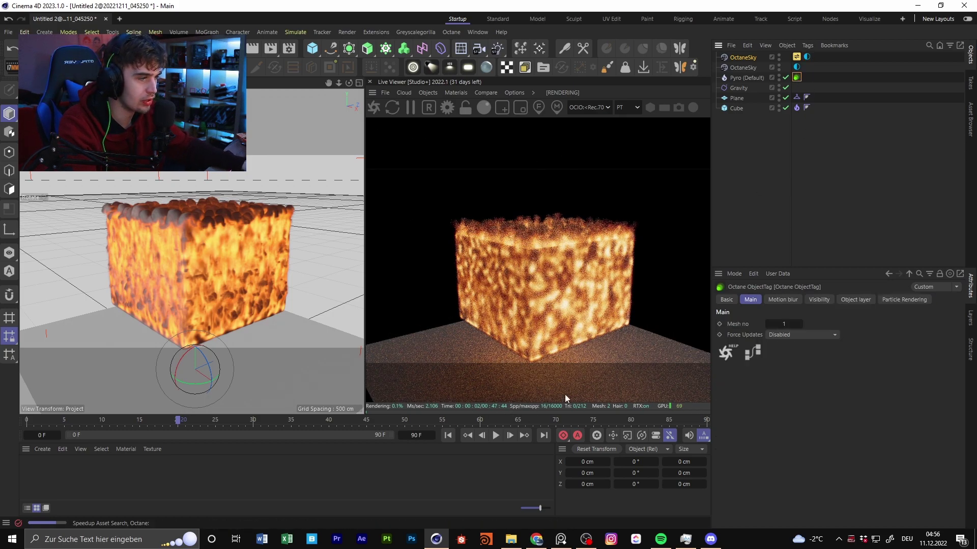
left_click(911, 301)
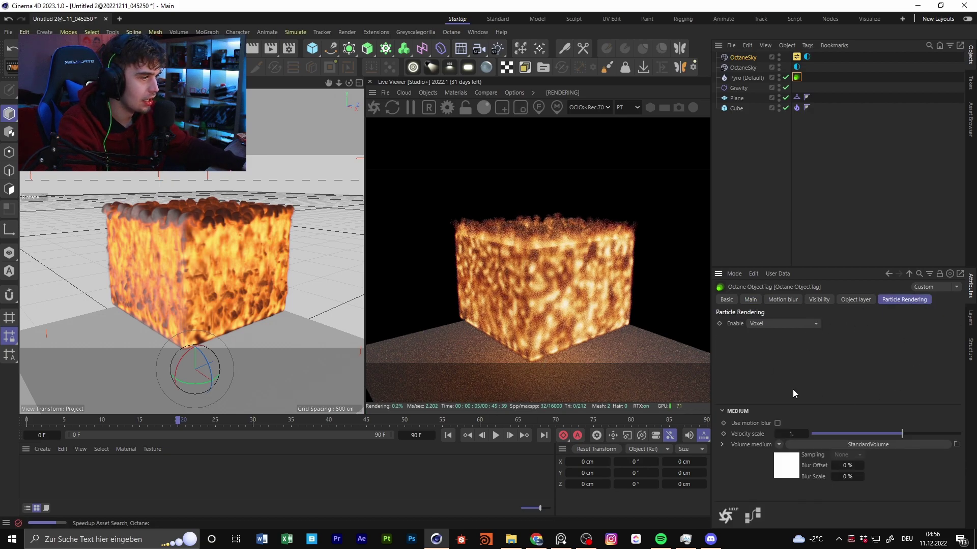
left_click(859, 173)
left_click(796, 77)
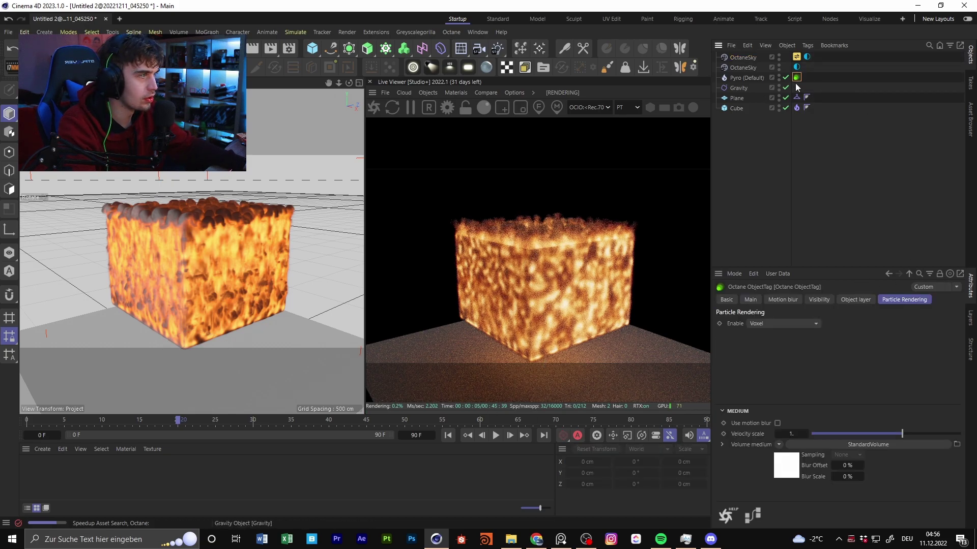
left_click(798, 327)
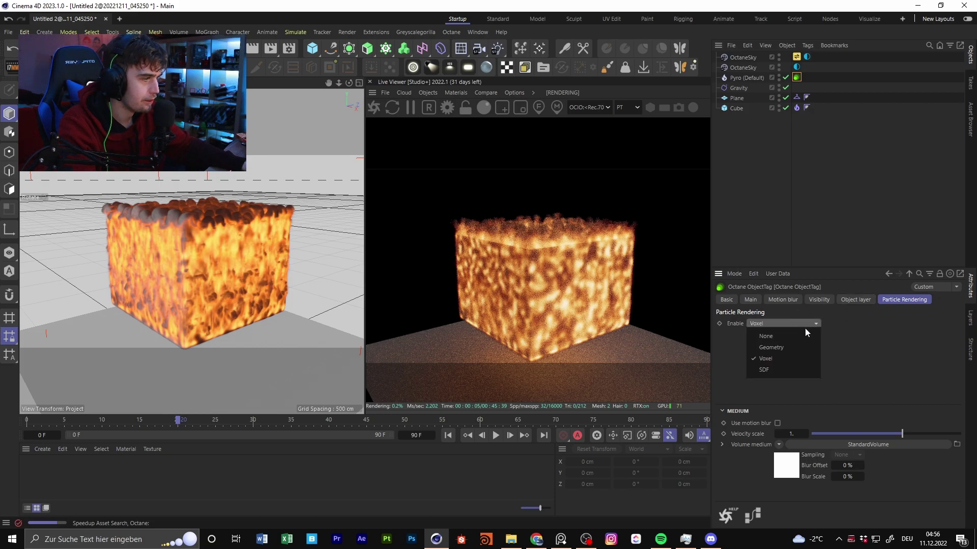
left_click(881, 352)
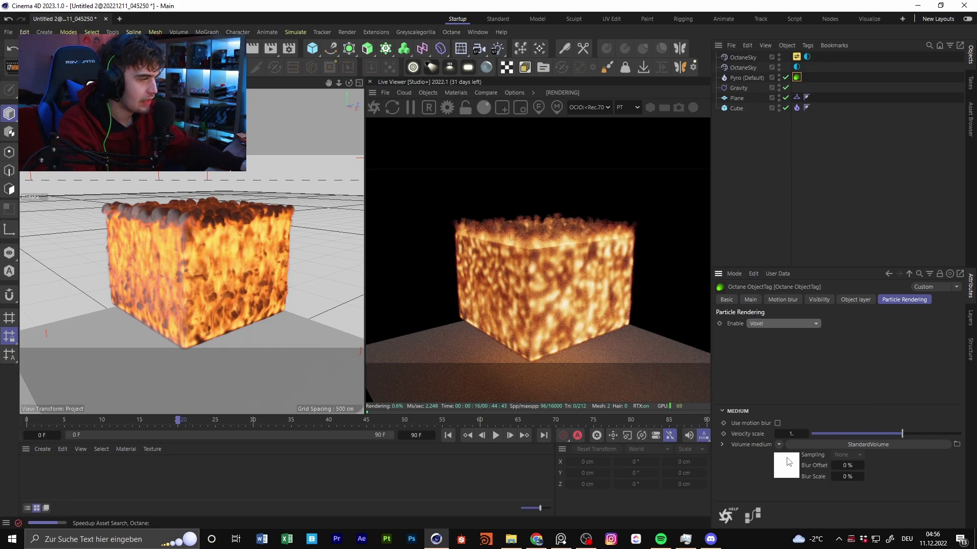
Look through the StandardVolume medium's shader settings and return to the Pyro object's Octane ObjectTag
left_click(750, 445)
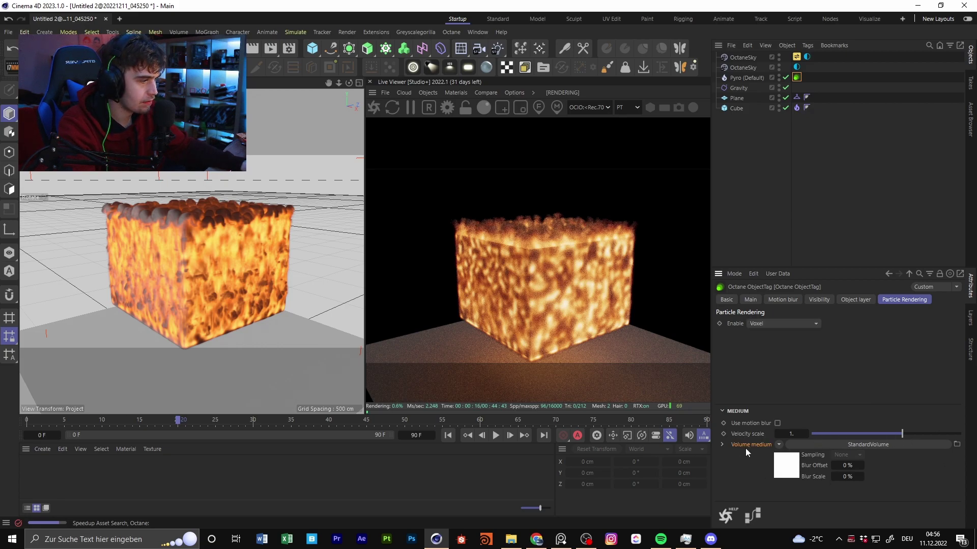
left_click(798, 468)
scroll(752, 368, "down", 6)
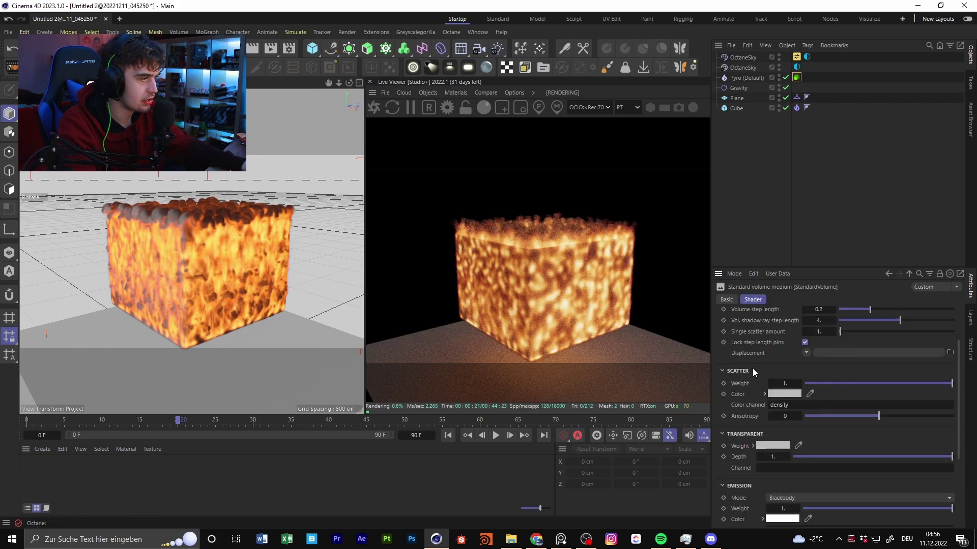
scroll(747, 432, "up", 6)
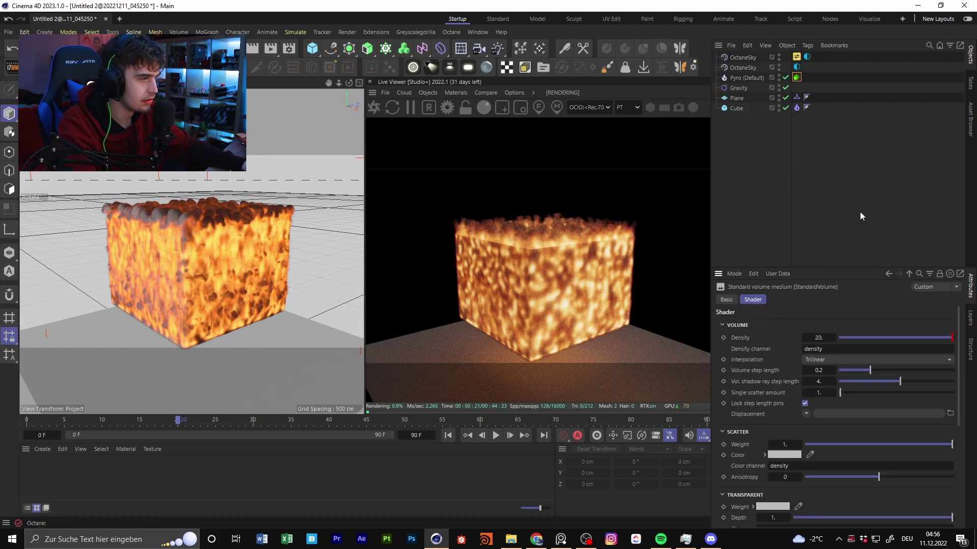
left_click(797, 78)
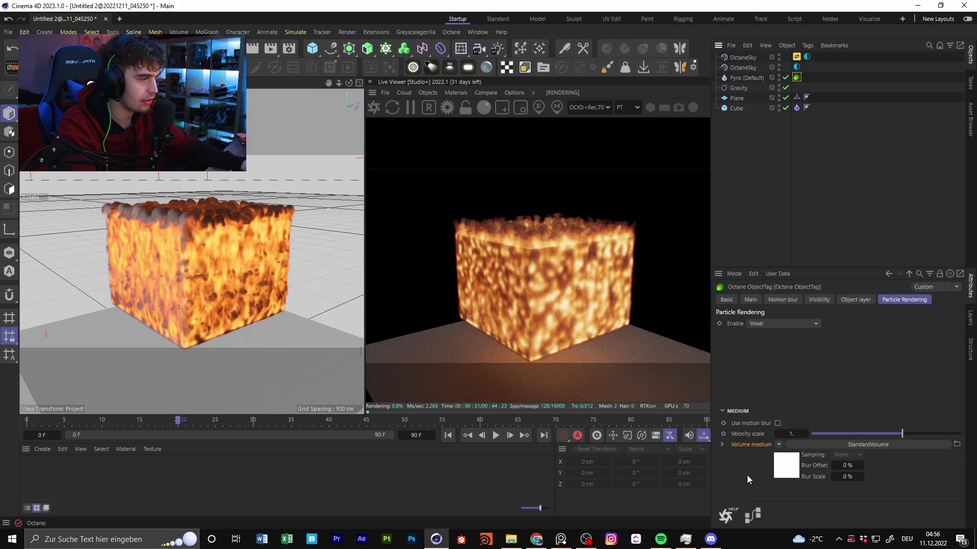
left_click(427, 92)
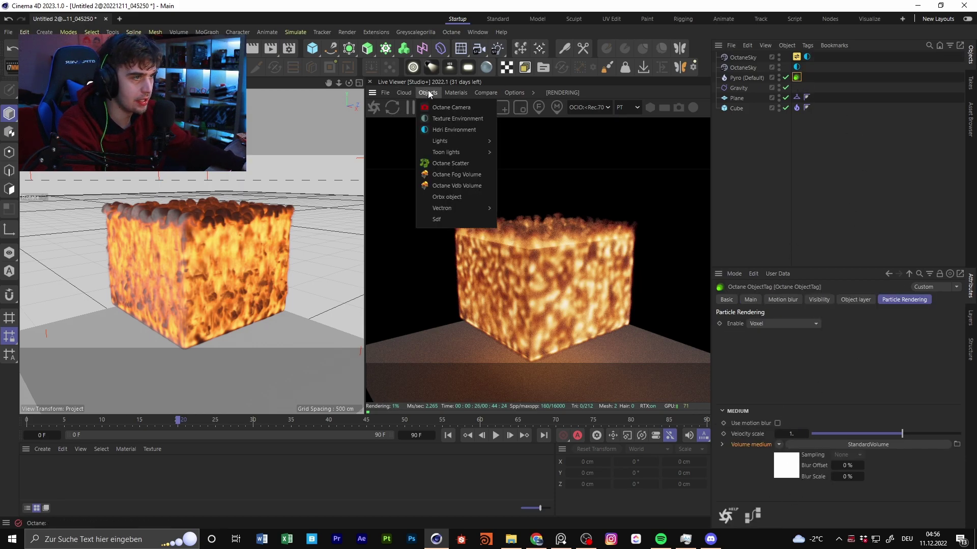
left_click(533, 164)
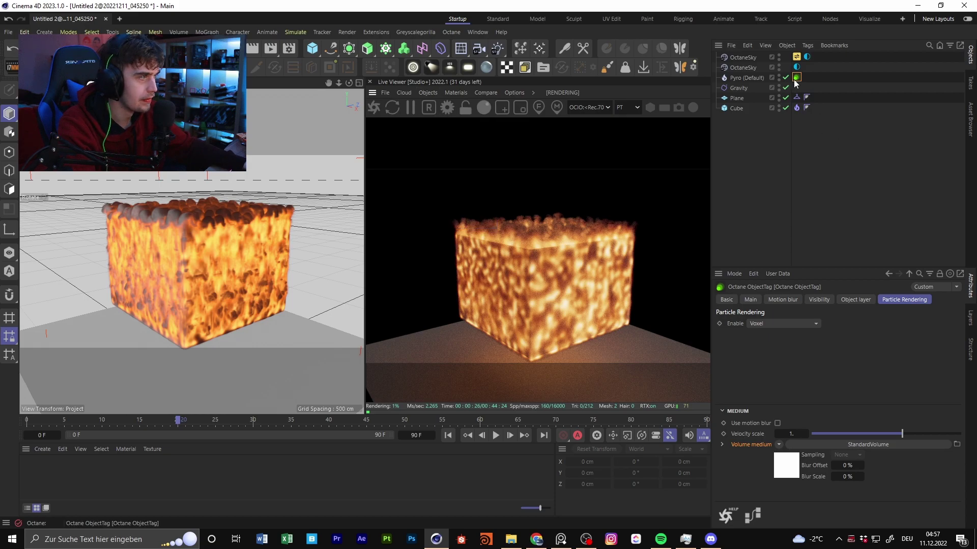
Reopen the StandardVolume medium and examine its density channel, interpolation and further channel settings
left_click(786, 466)
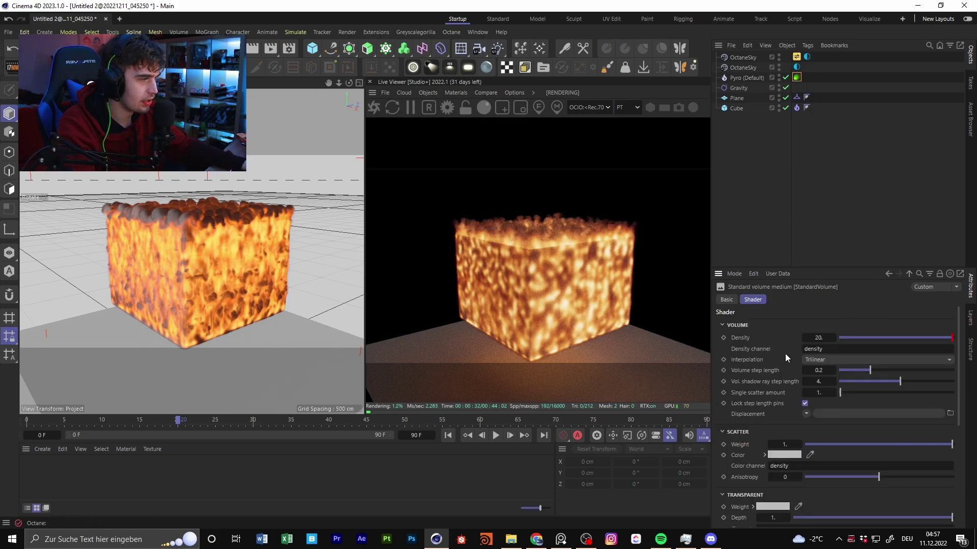
left_click(860, 351)
left_click(846, 359)
left_click(847, 359)
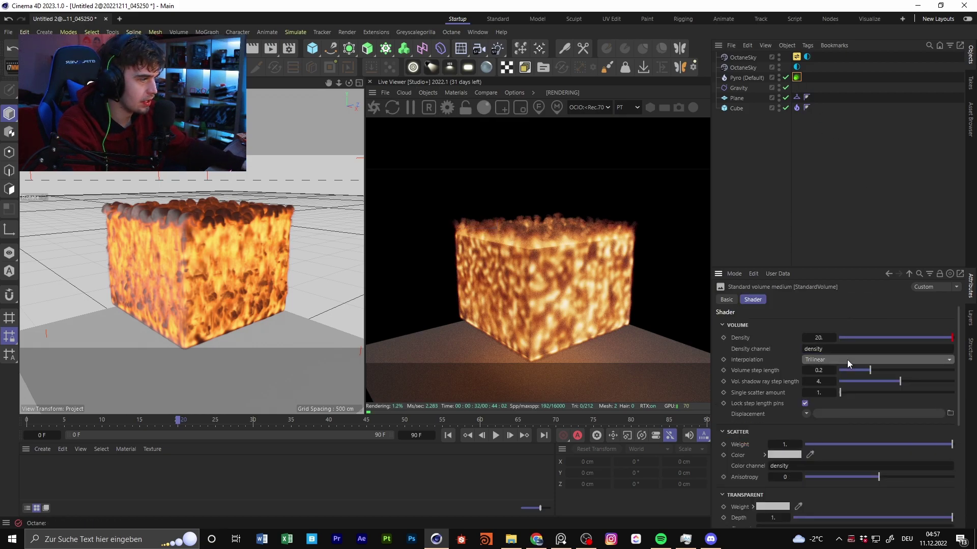
left_click_drag(834, 349, 769, 346)
left_click(750, 350)
left_click_drag(829, 349, 737, 346)
left_click(752, 351)
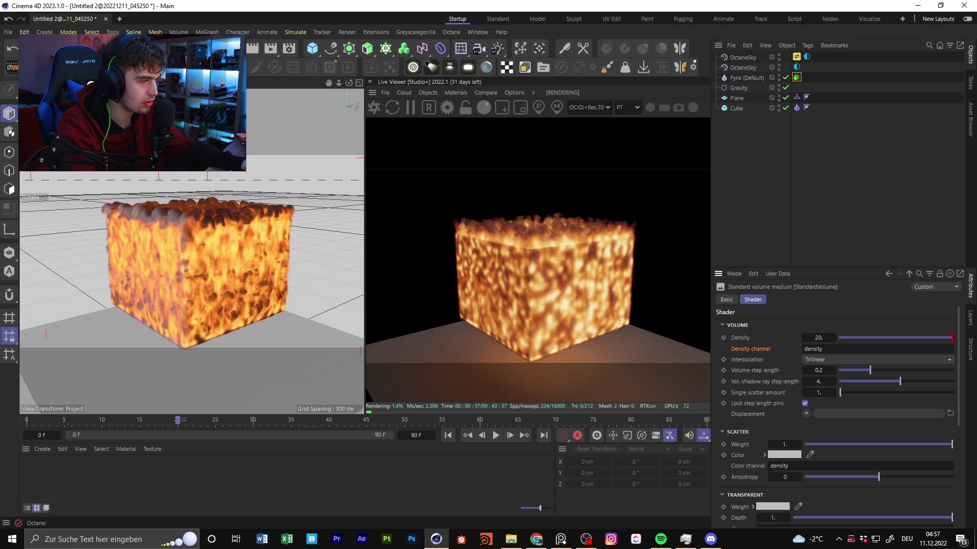
scroll(818, 421, "down", 3)
scroll(740, 467, "down", 6)
left_click_drag(841, 459, 759, 461)
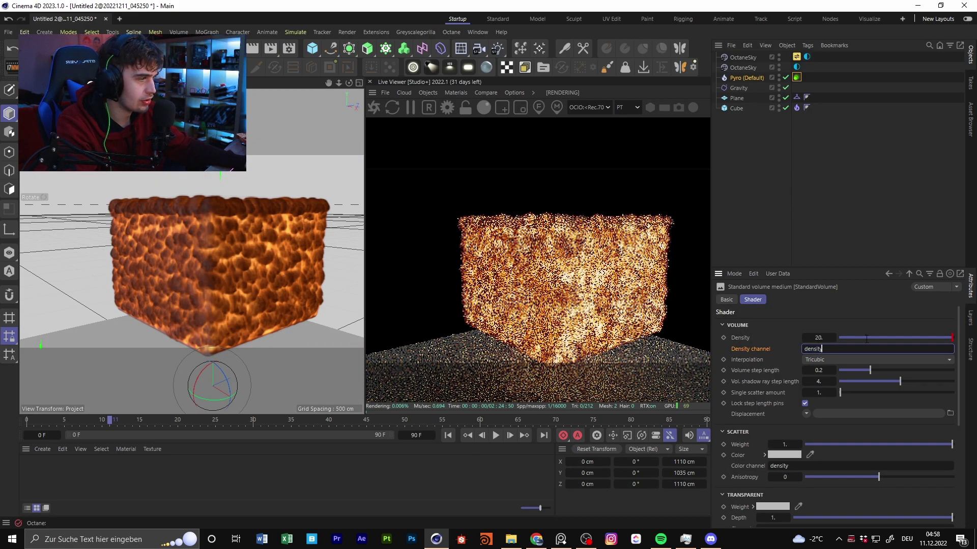
Try Closest interpolation on the StandardVolume medium and switch the interpolation to Trilinear
left_click(816, 361)
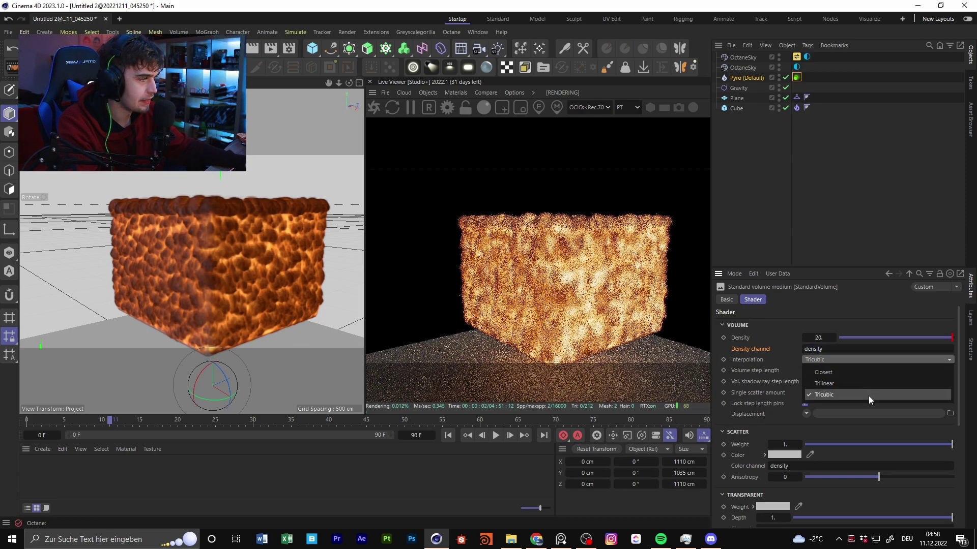
left_click(835, 377)
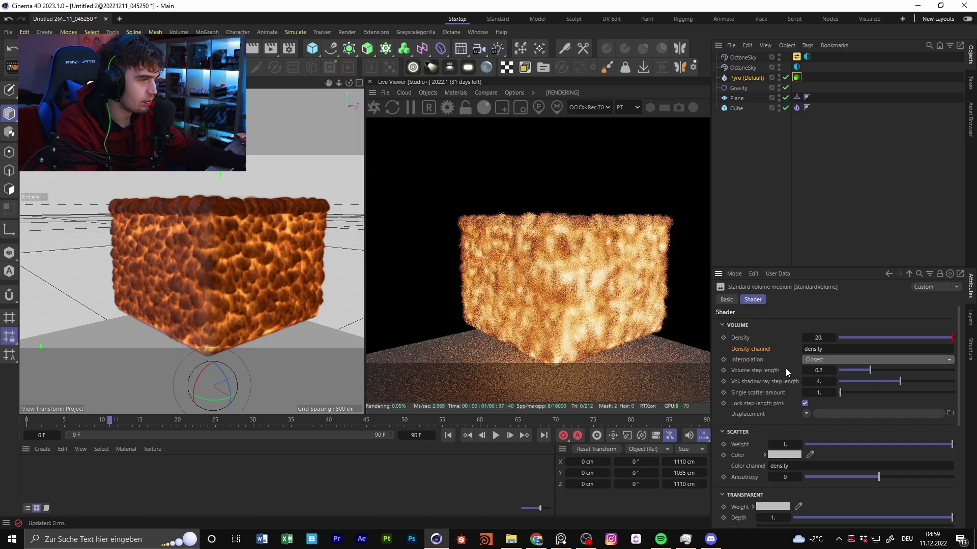
left_click(834, 362)
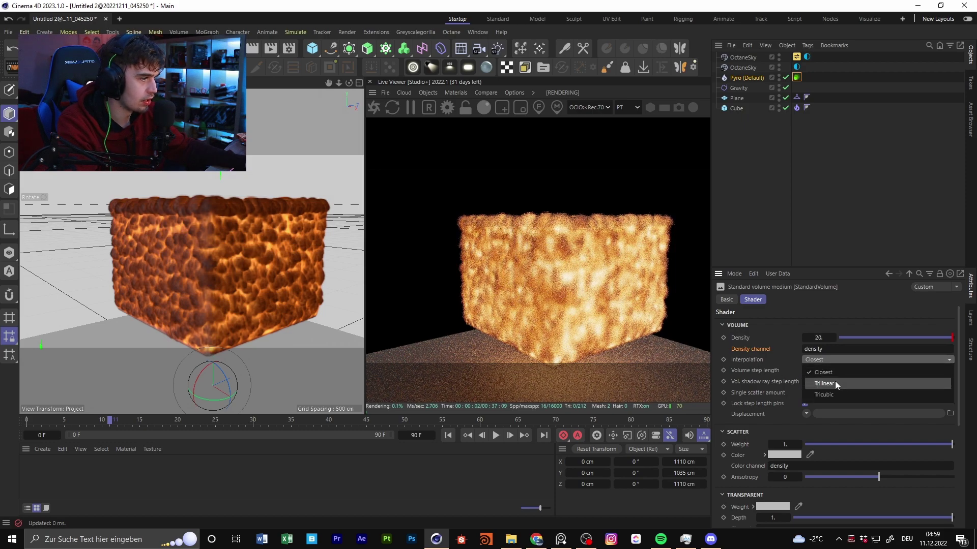
left_click(835, 381)
Test the StandardVolume medium with a density of 1 and restore the density to 20
double_click(824, 337)
type("1.")
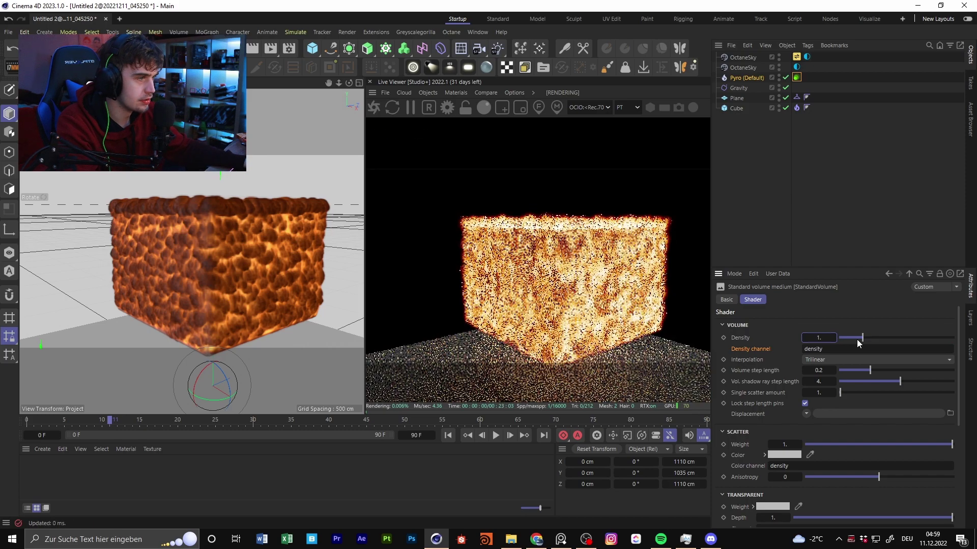
left_click_drag(251, 216, 248, 240, "alt")
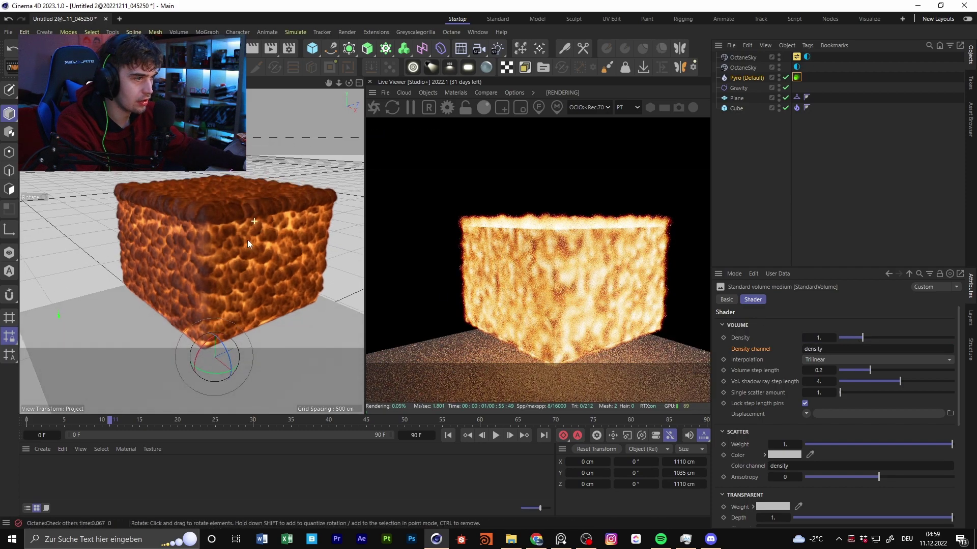
scroll(251, 235, "down", 3)
left_click(832, 338)
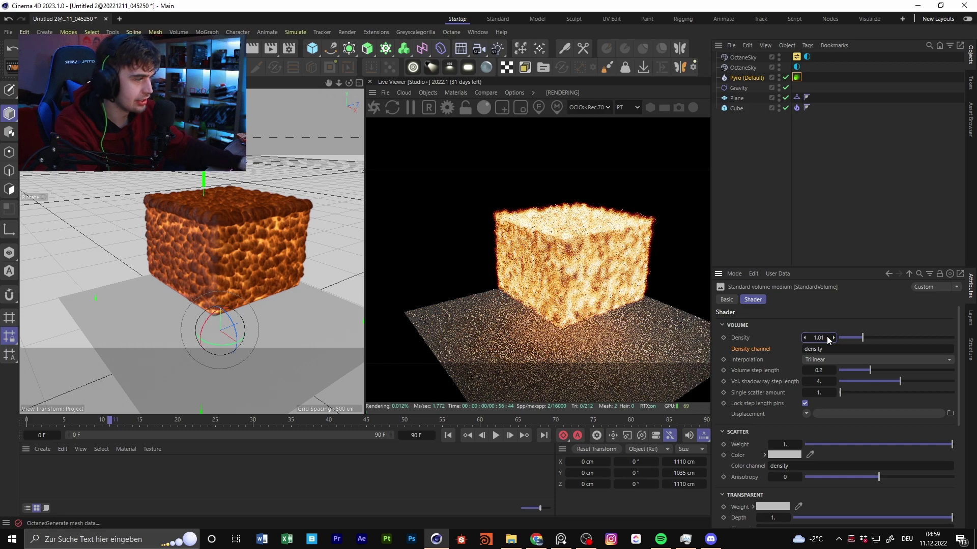
double_click(818, 337)
type("20")
key("Return")
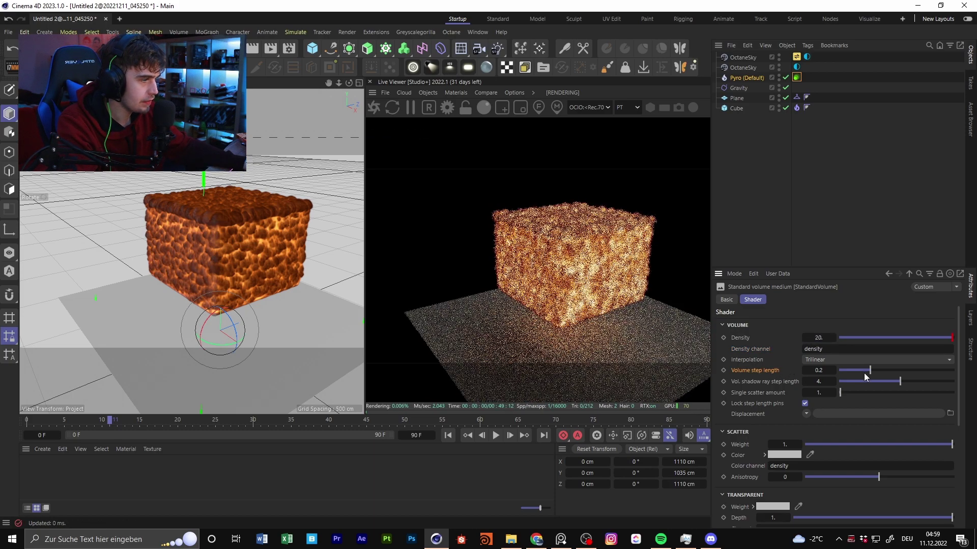
Compare the fire render with a volume step length of about 0.024 and of about 456
left_click(848, 370)
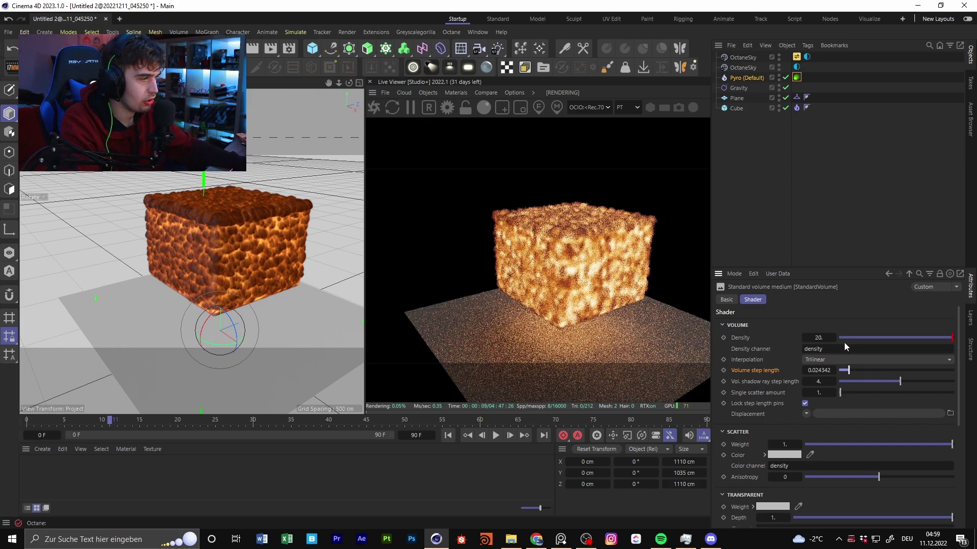
left_click(942, 370)
left_click(944, 370)
mouse_move(244, 254)
left_mouse_down("alt")
mouse_move(241, 239)
mouse_move(241, 250)
left_mouse_up("alt")
scroll(209, 227, "up", 3)
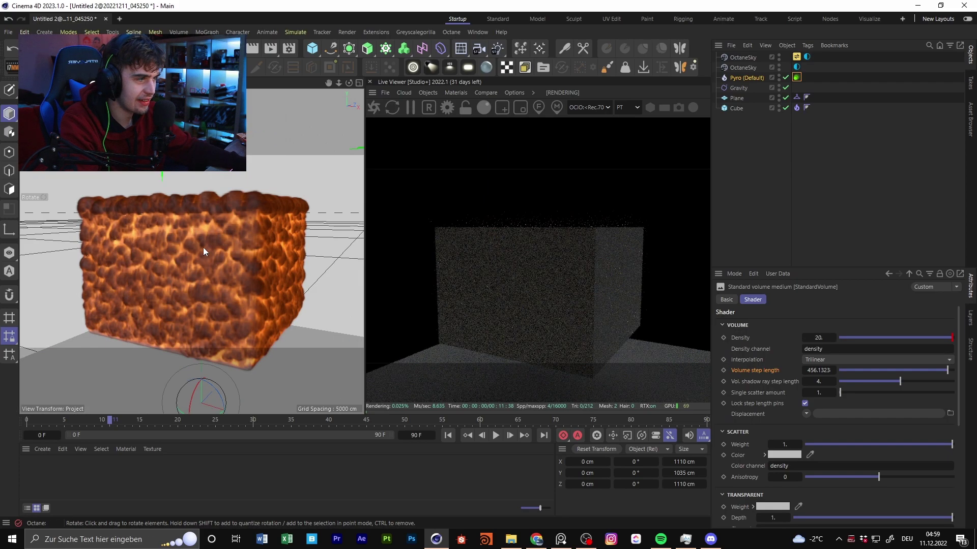
left_click_drag(277, 254, 238, 225, "alt")
scroll(224, 216, "up", 3)
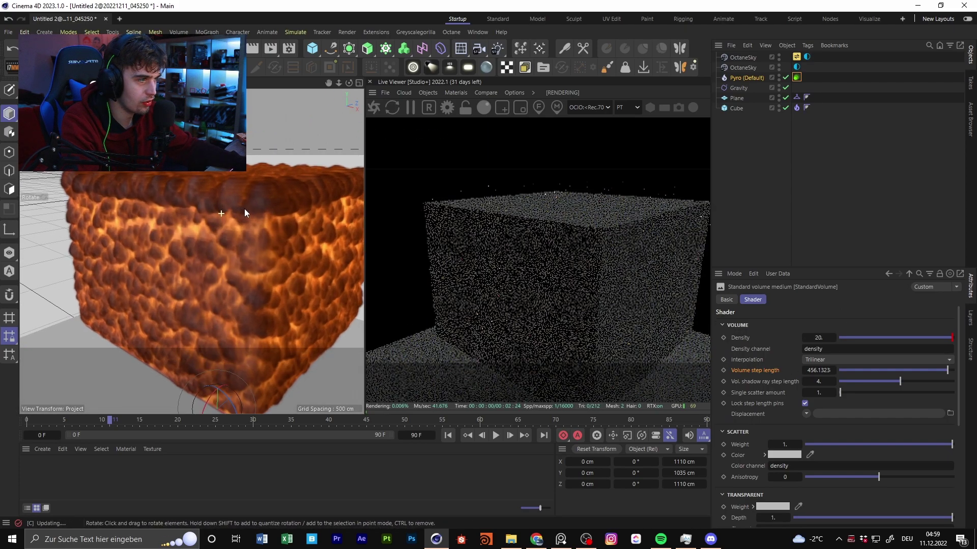
scroll(244, 210, "down", 4)
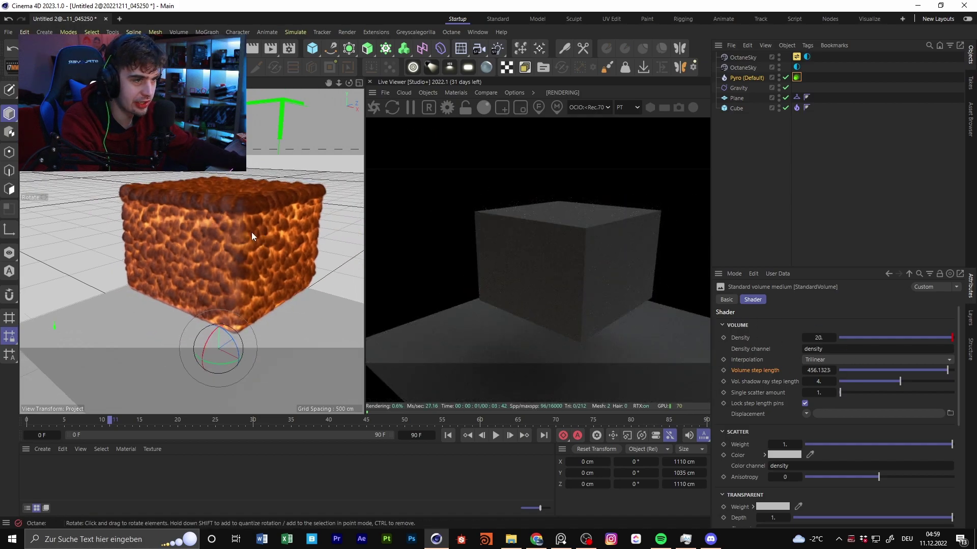
left_click_drag(255, 232, 234, 231, "alt")
scroll(241, 229, "up", 2)
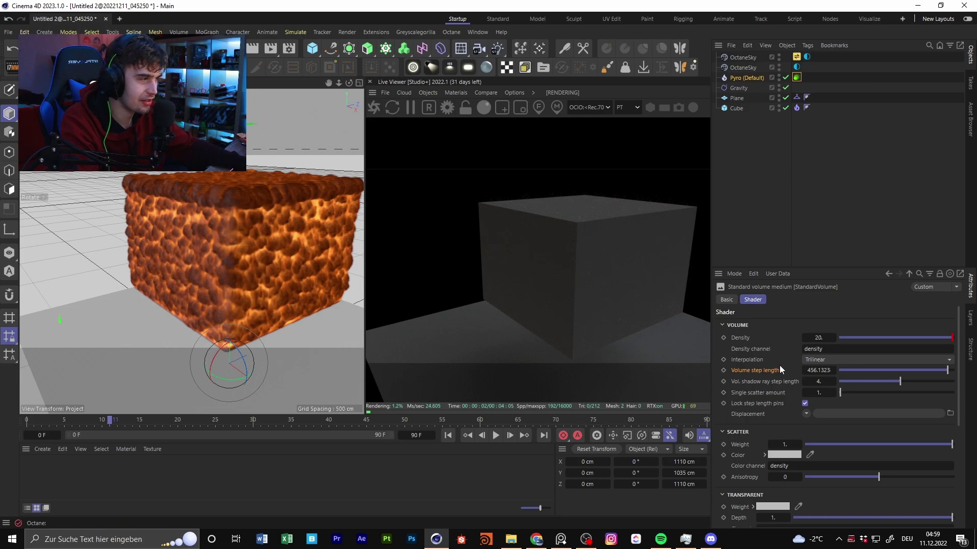
left_click_drag(216, 248, 275, 255, "alt")
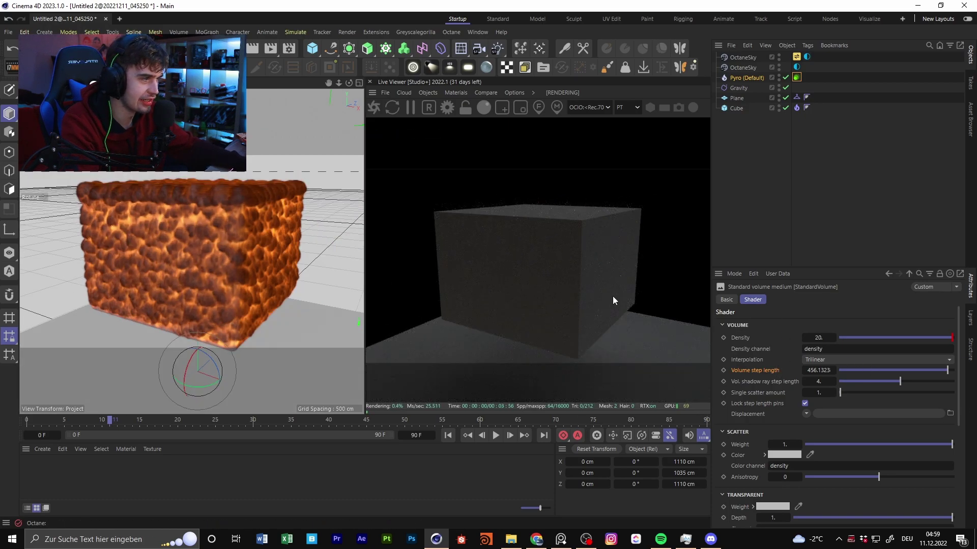
Test the StandardVolume medium with a volume step length of about 9.49 and a density of 1000
left_click(910, 371)
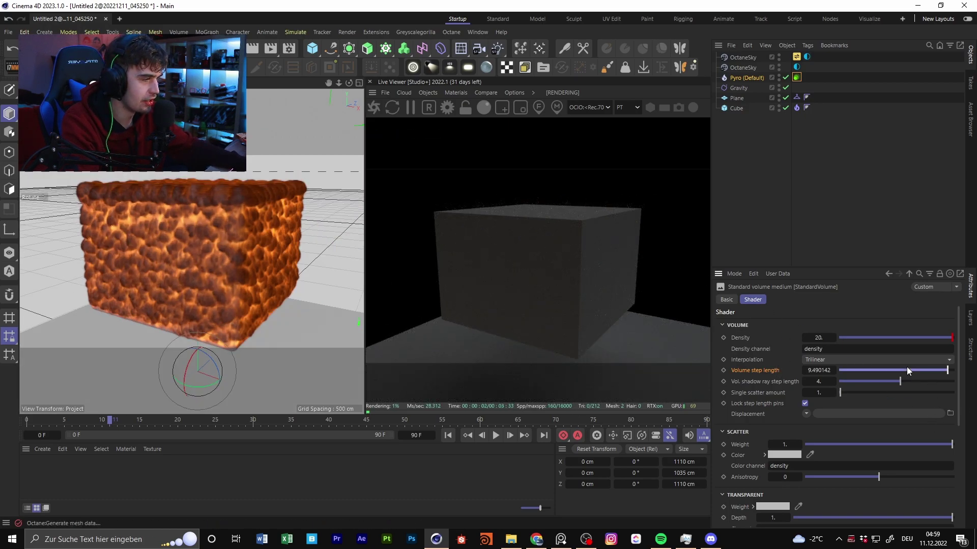
double_click(824, 337)
type("1000")
key("Return")
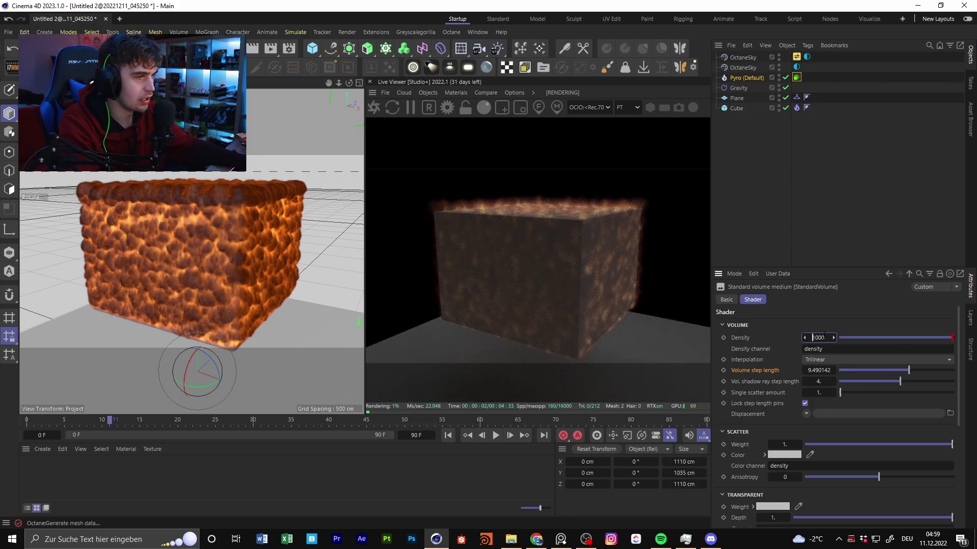
Try volume step lengths of about 144, 0.16 and 2.43, and restore the density to 20
left_click(933, 370)
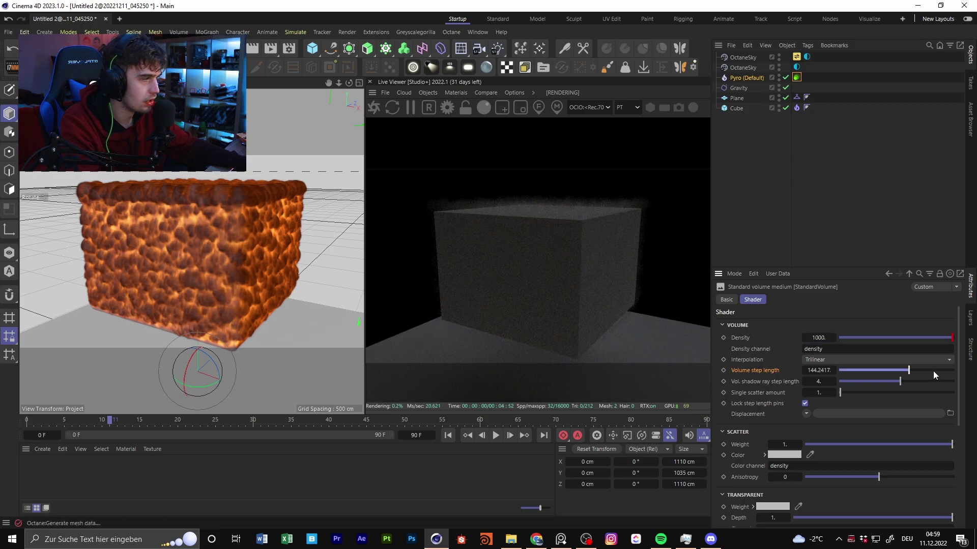
left_click(932, 371)
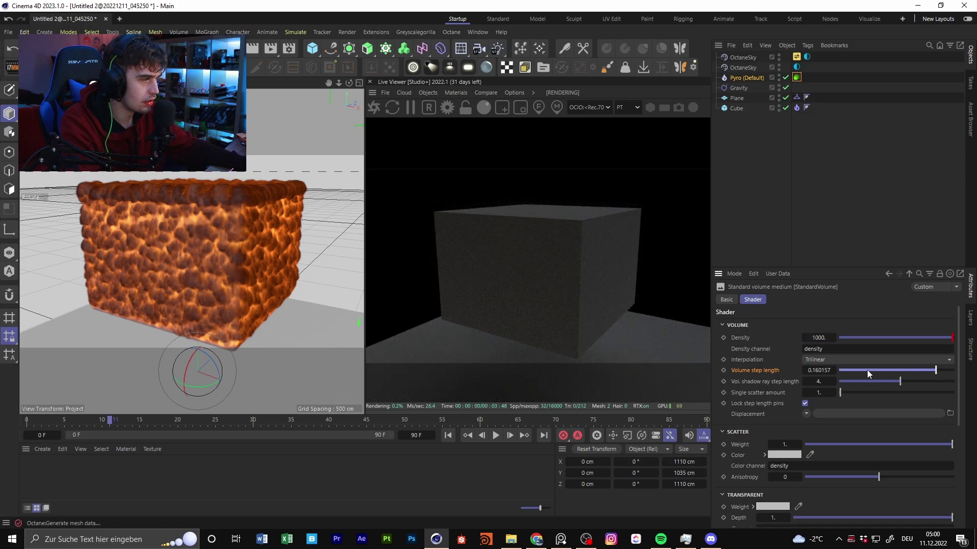
left_click(866, 371)
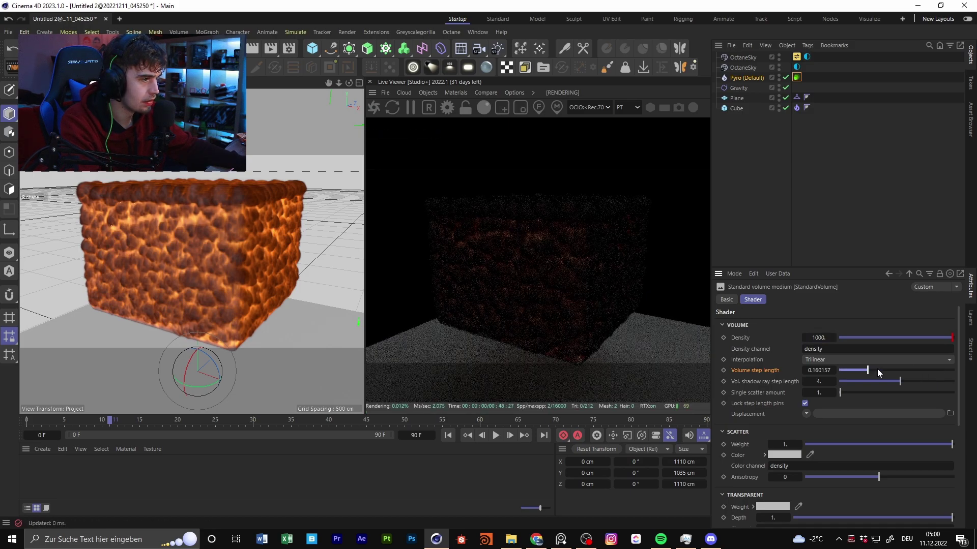
left_click(879, 371)
double_click(813, 338)
type("20")
key("Return")
left_click_drag(236, 257, 229, 249, "alt")
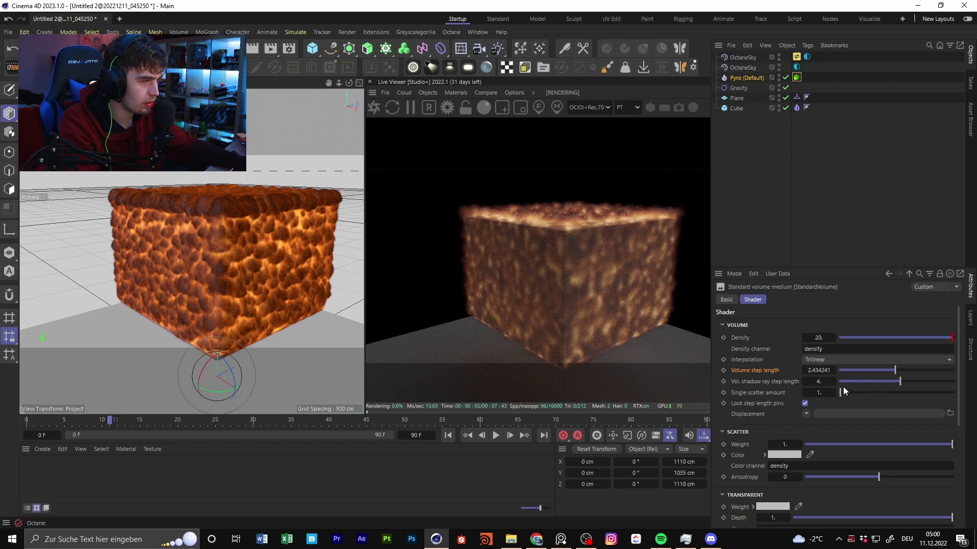
Compare the fire render with volume shadow ray step lengths of about 0.22, 285 and 300
left_click(870, 382)
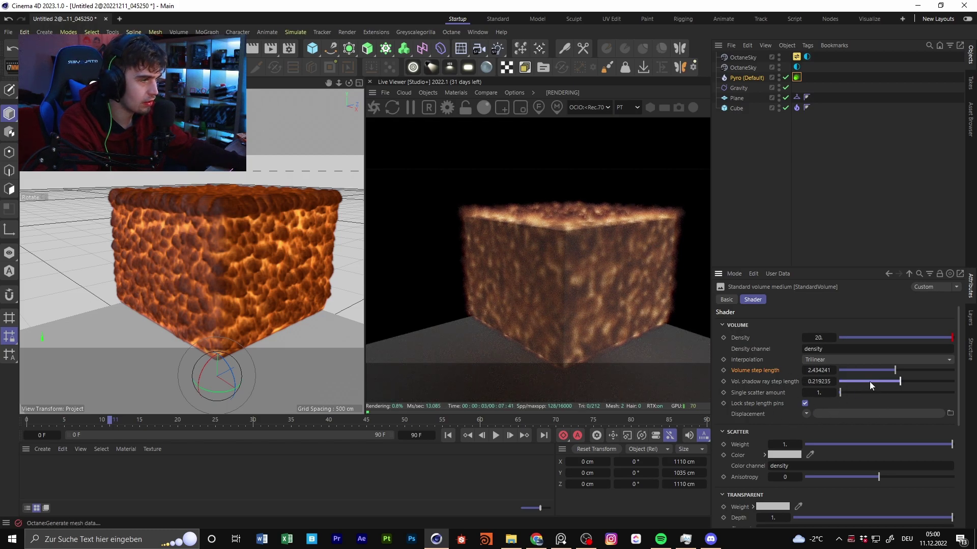
left_click(943, 382)
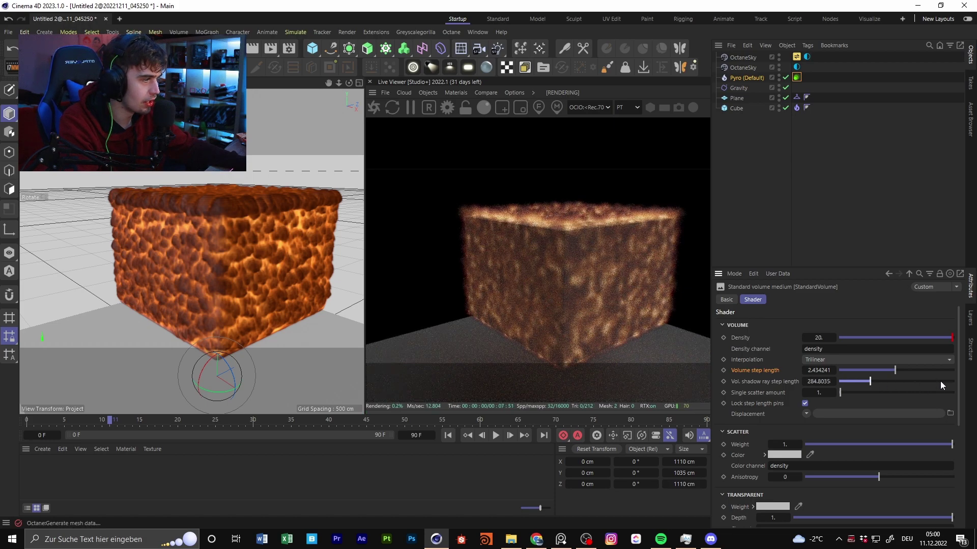
left_click(940, 381)
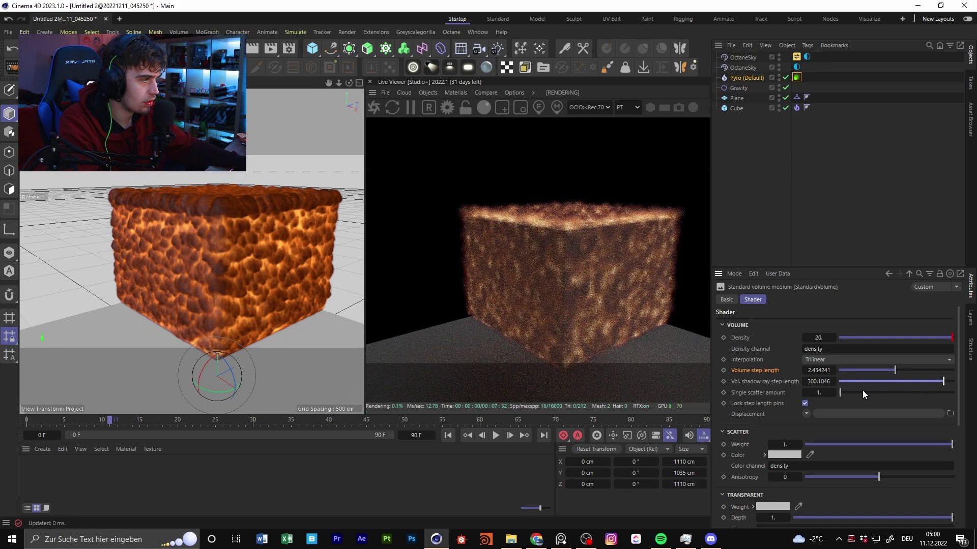
left_click(817, 382)
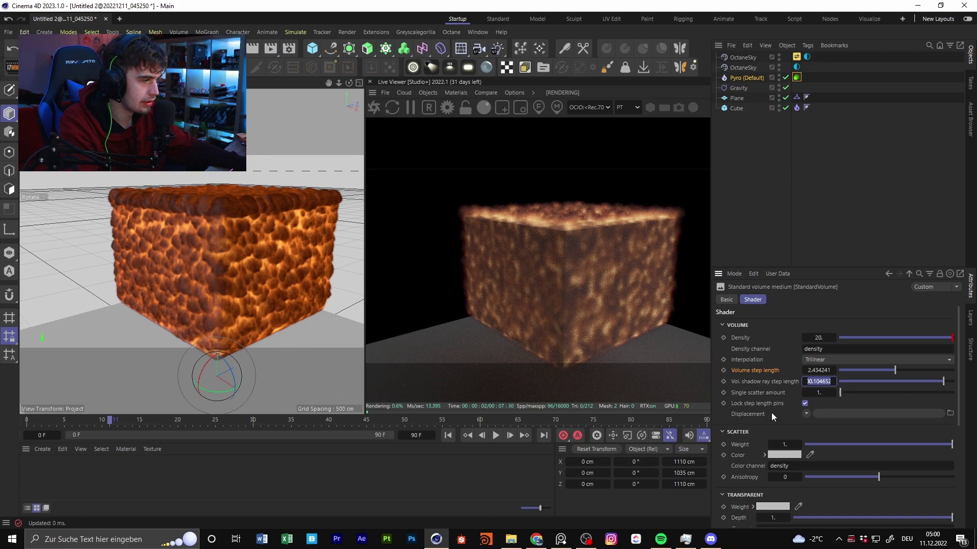
scroll(768, 415, "down", 4)
scroll(759, 456, "up", 4)
Set the density of the StandardVolume medium to 10
left_click(816, 338)
type("10")
key("Return")
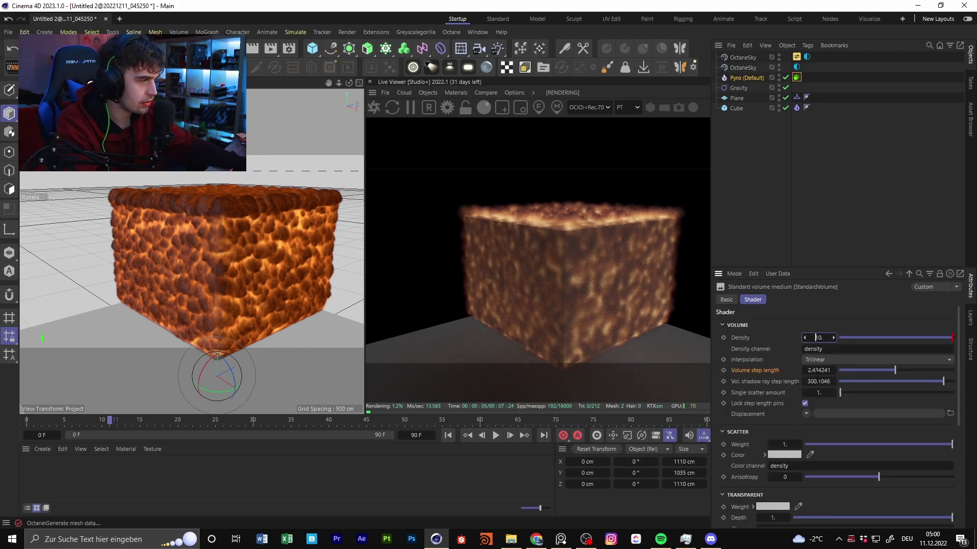
type("1")
Set the volume step length to 2 and the volume shadow ray step length to 4
left_click(818, 370)
type("2.")
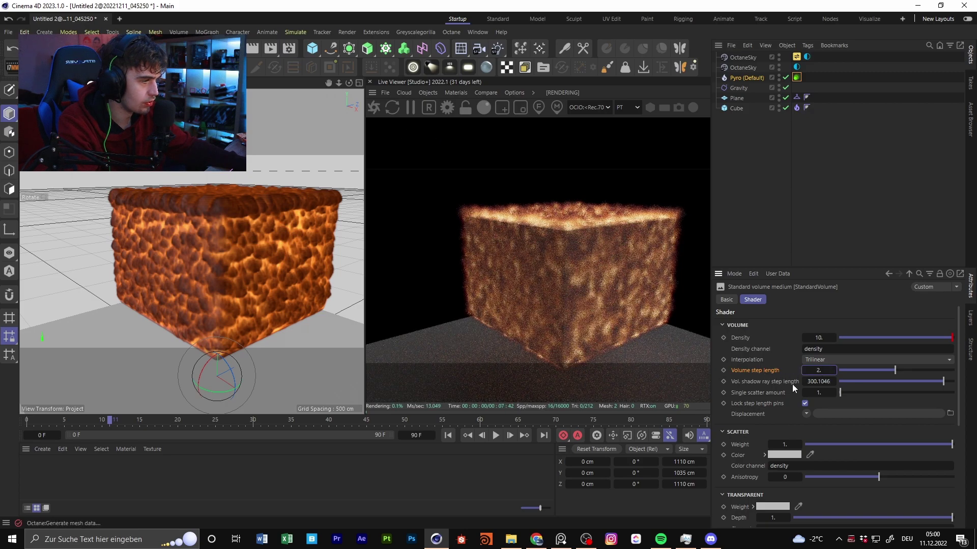
key("Tab")
type("4")
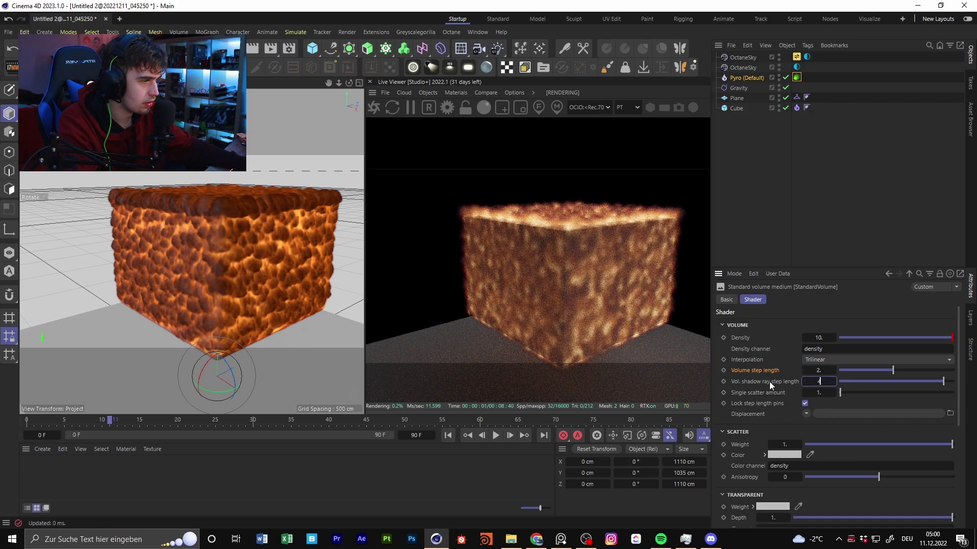
key("Return")
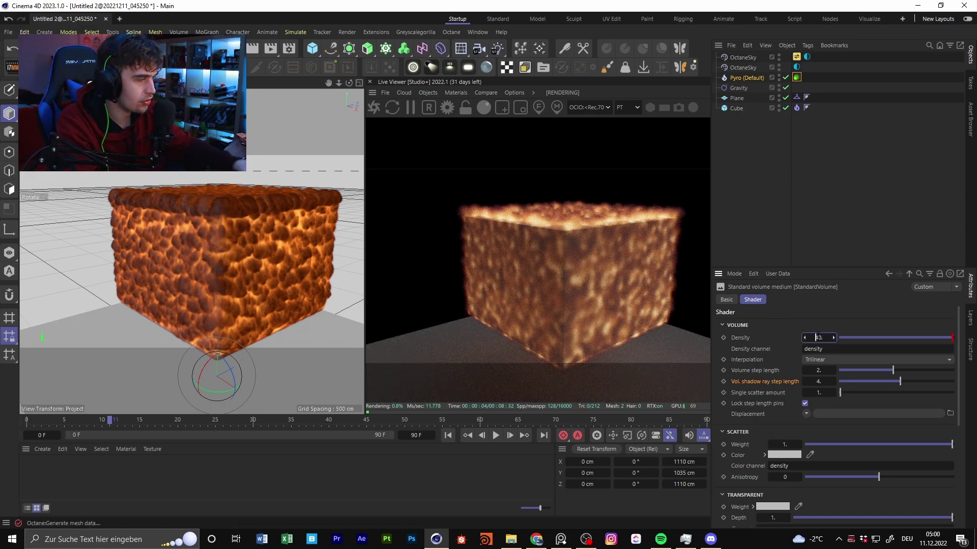
key("Return")
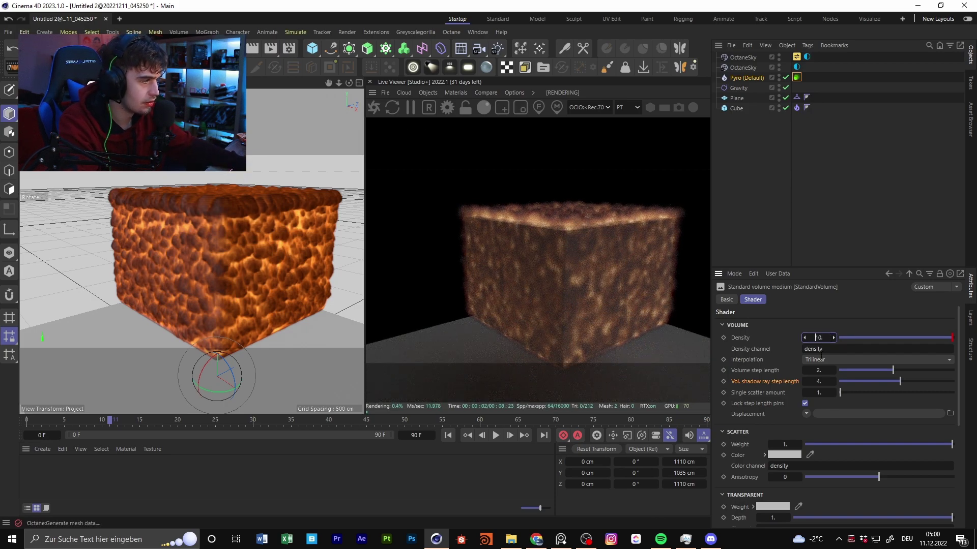
left_click(823, 361)
left_click(758, 361)
Test a scatter weight of about 0.045 on the medium and set it to about 0.31
scroll(768, 372, "down", 2)
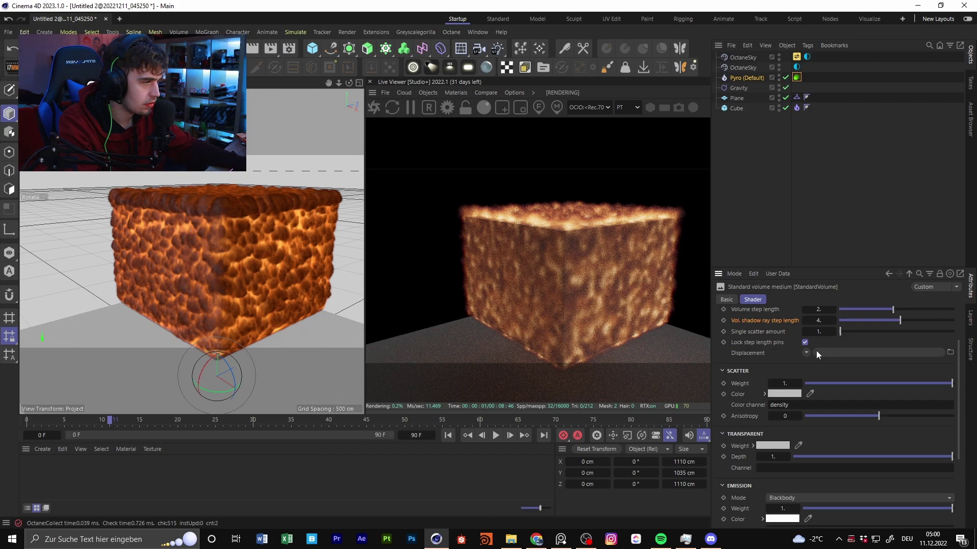
double_click(795, 384)
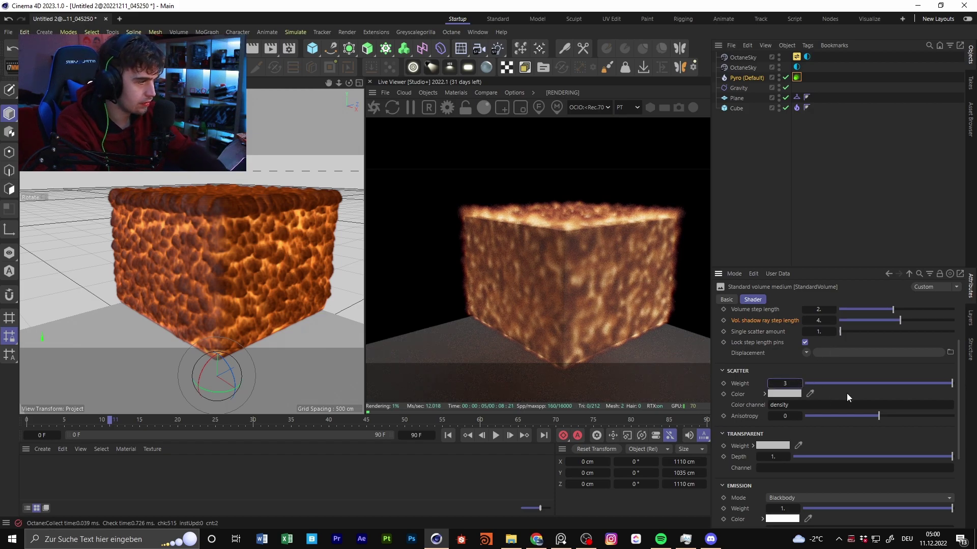
left_click(829, 383)
left_click(830, 383)
left_click(812, 384)
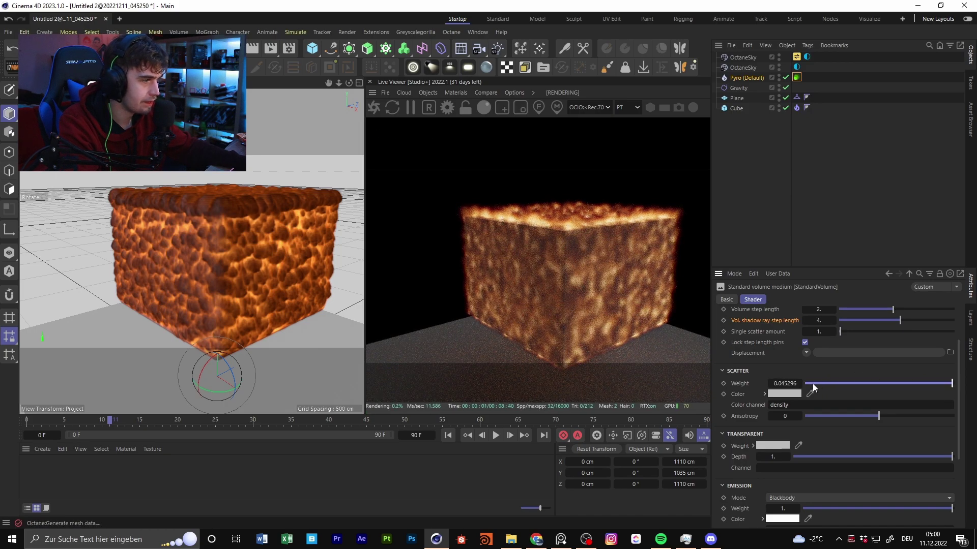
left_click(851, 383)
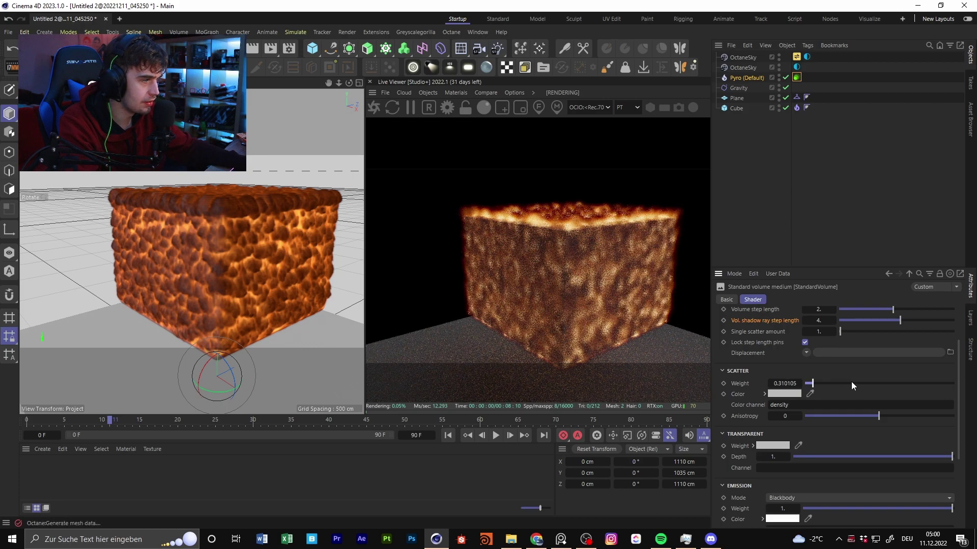
Try the Density emission mode on the StandardVolume medium and view the render from another angle
scroll(803, 444, "down", 3)
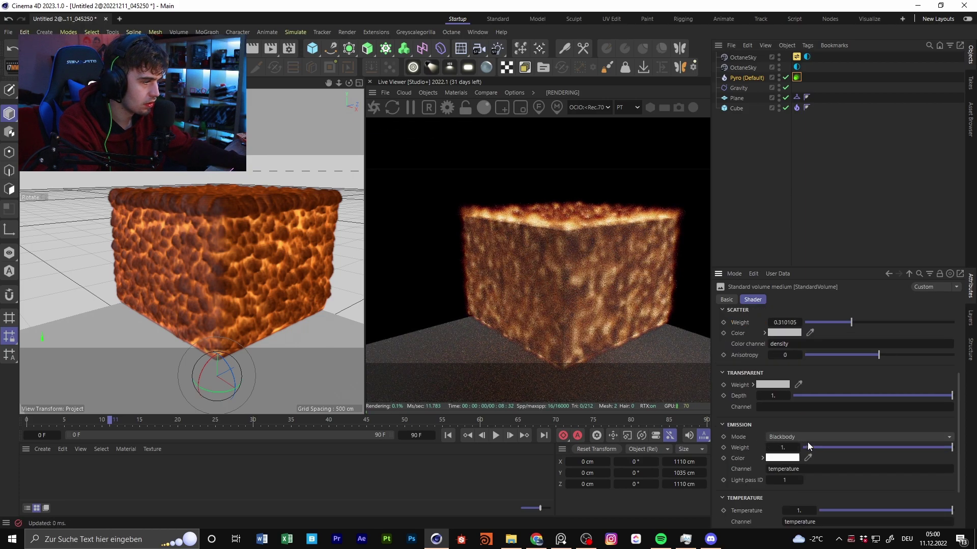
left_click(816, 435)
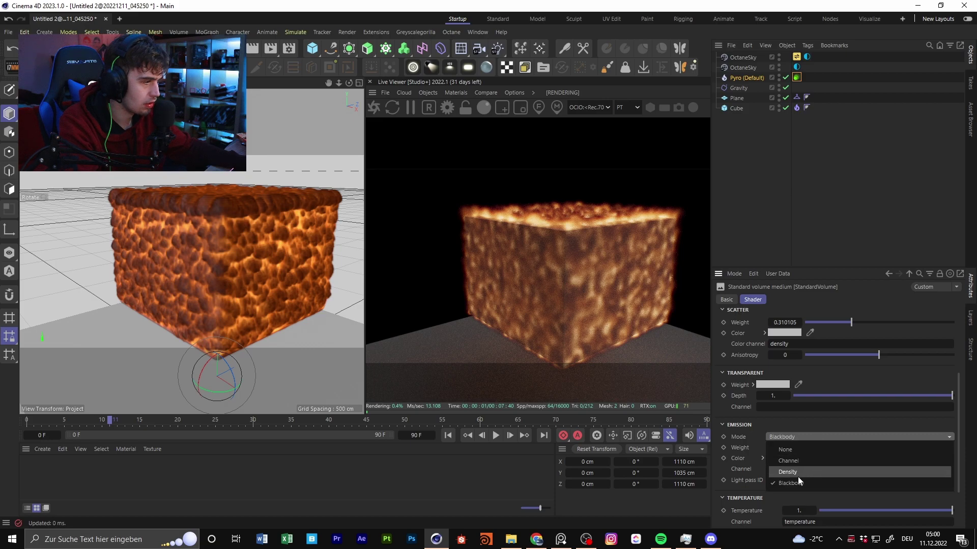
left_click(816, 470)
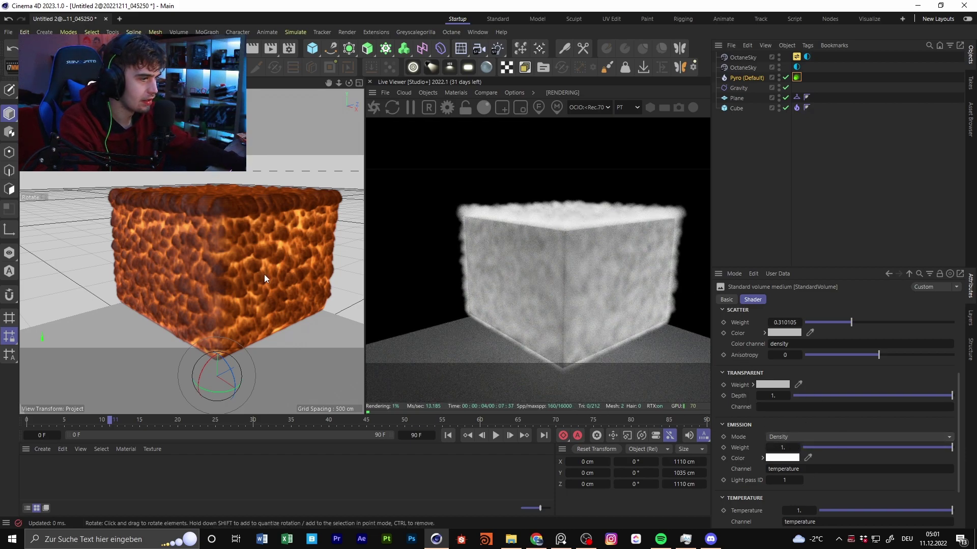
left_click_drag(264, 279, 284, 260, "alt")
Try a fully saturated orange-red emission color with RGB 255, 72, 0 in the Density emission mode
left_click(784, 458)
mouse_move(807, 494)
left_mouse_down()
mouse_move(871, 504)
mouse_move(817, 499)
left_mouse_up()
left_click(814, 495)
left_click(809, 494)
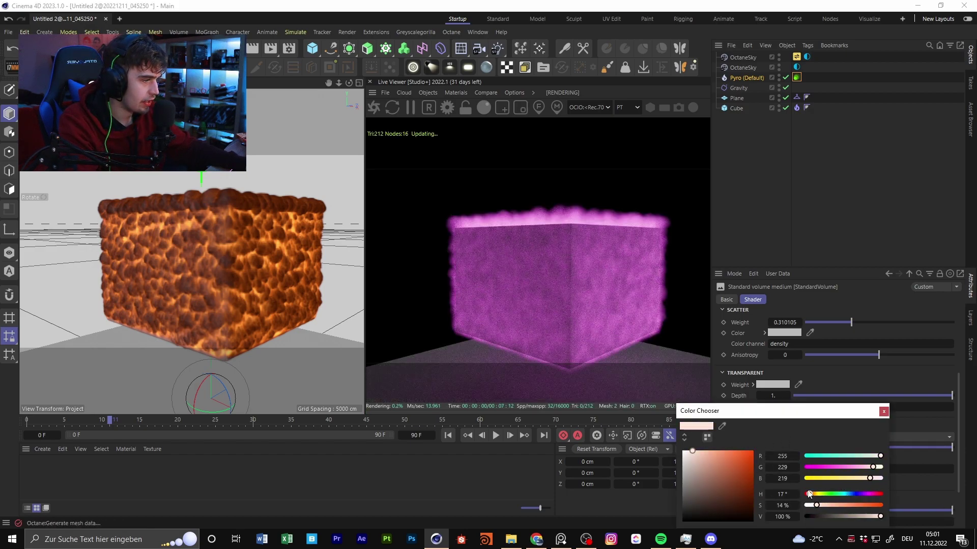
left_click_drag(817, 505, 883, 506)
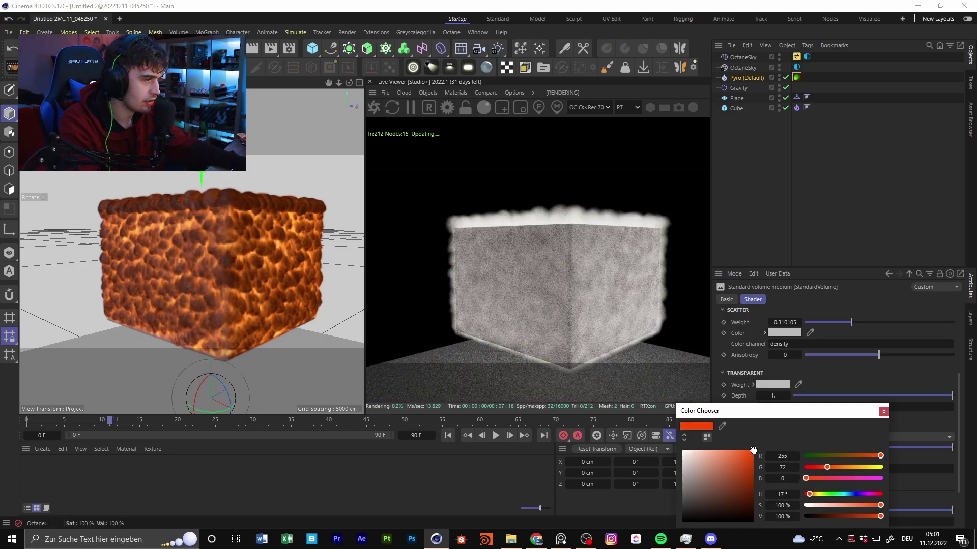
left_click(883, 413)
left_click_drag(205, 263, 190, 298, "alt")
left_click_drag(219, 264, 225, 258, "alt")
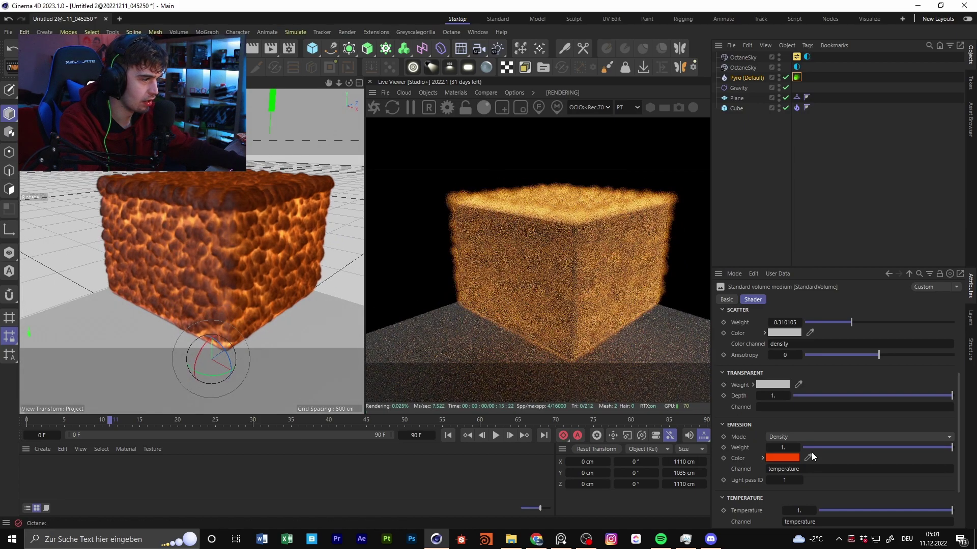
Return the emission color to white and the emission mode to Blackbody
left_click(786, 457)
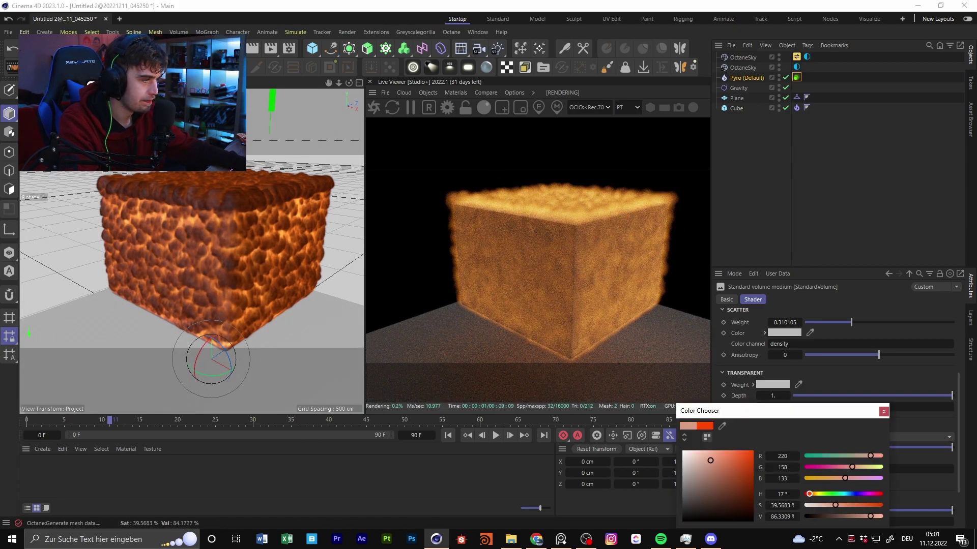
left_click_drag(710, 461, 683, 452)
left_click(883, 411)
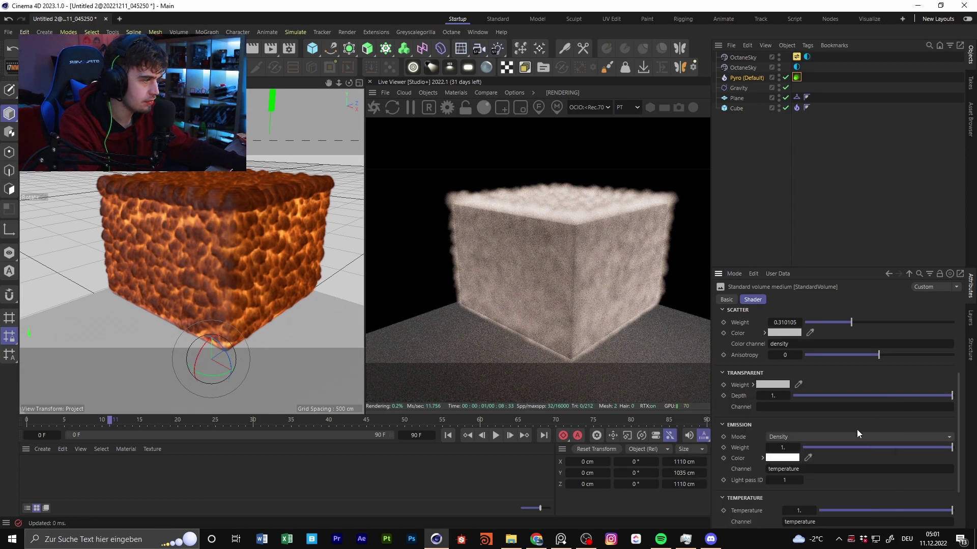
left_click(805, 438)
left_click(804, 449)
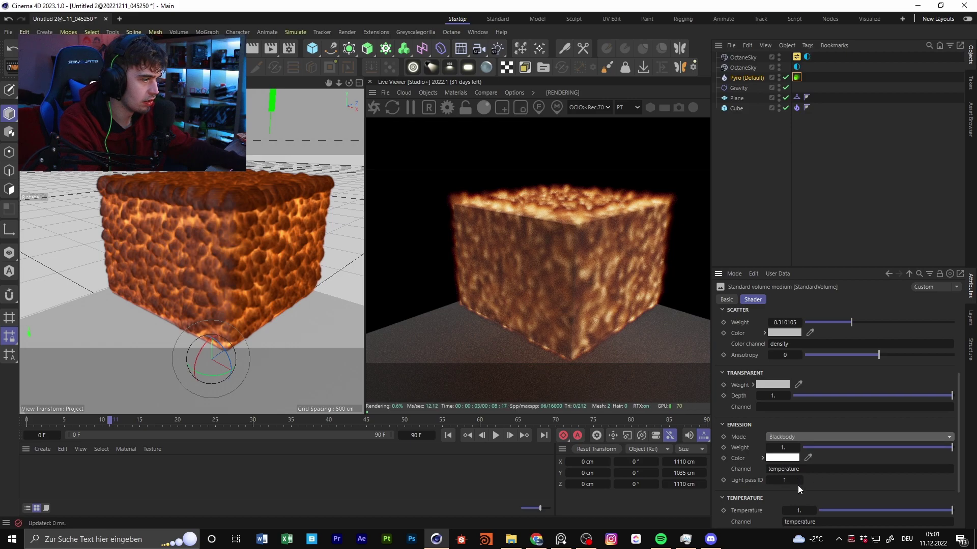
Try the Channel emission mode with the temperature channel and switch back to Blackbody
double_click(796, 466)
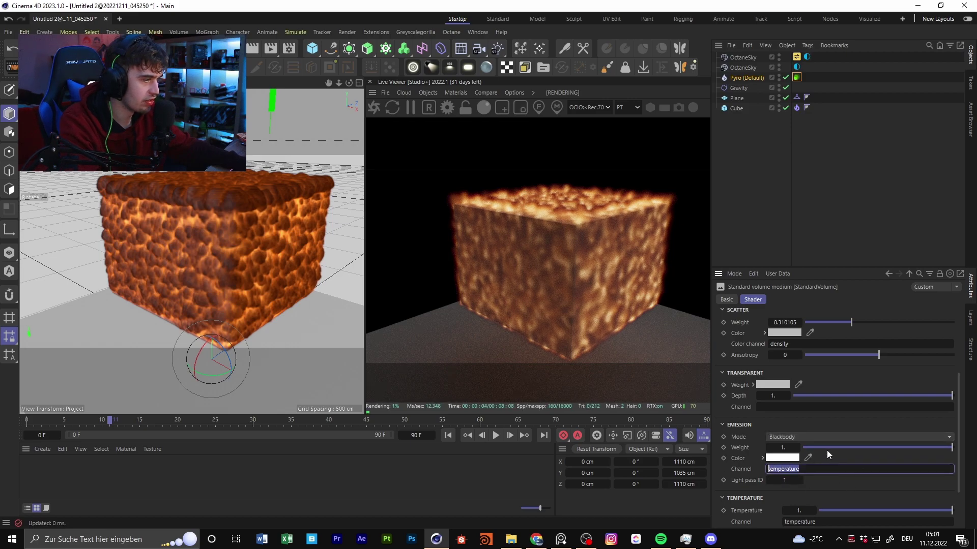
left_click_drag(223, 247, 227, 219, "alt")
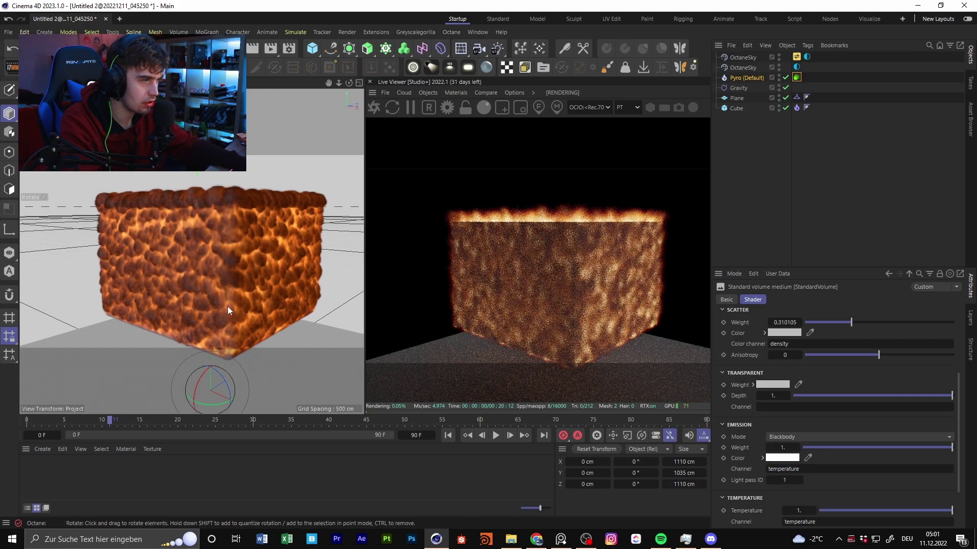
left_click(810, 438)
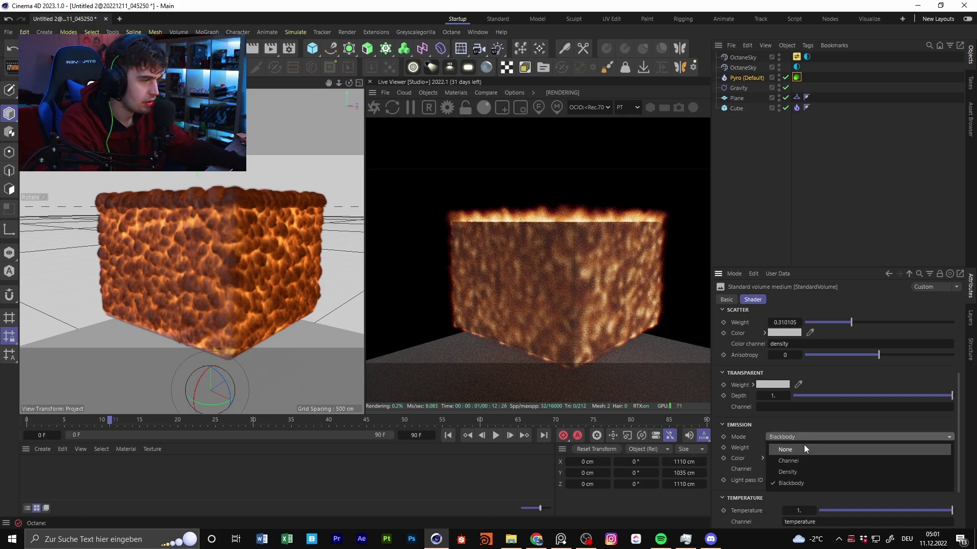
left_click(799, 462)
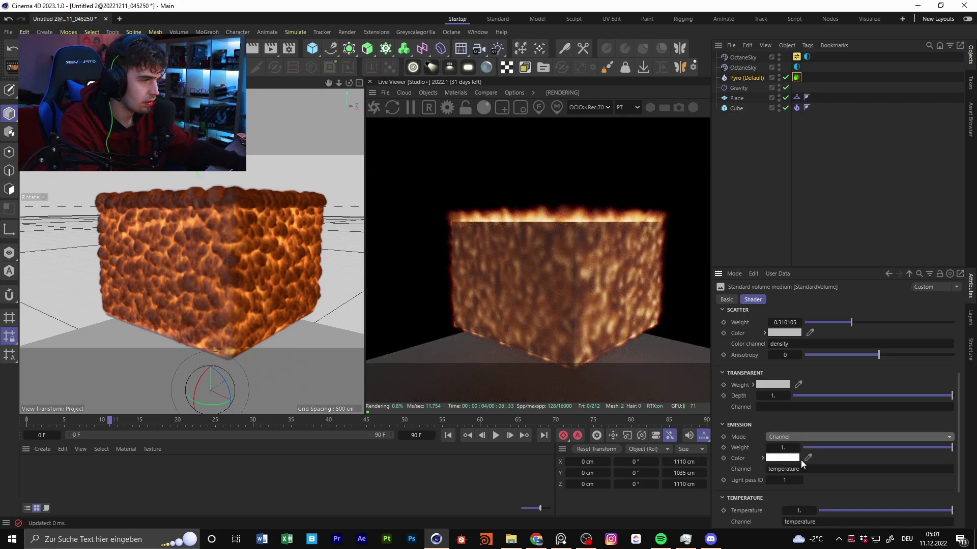
left_click(792, 436)
left_click(781, 488)
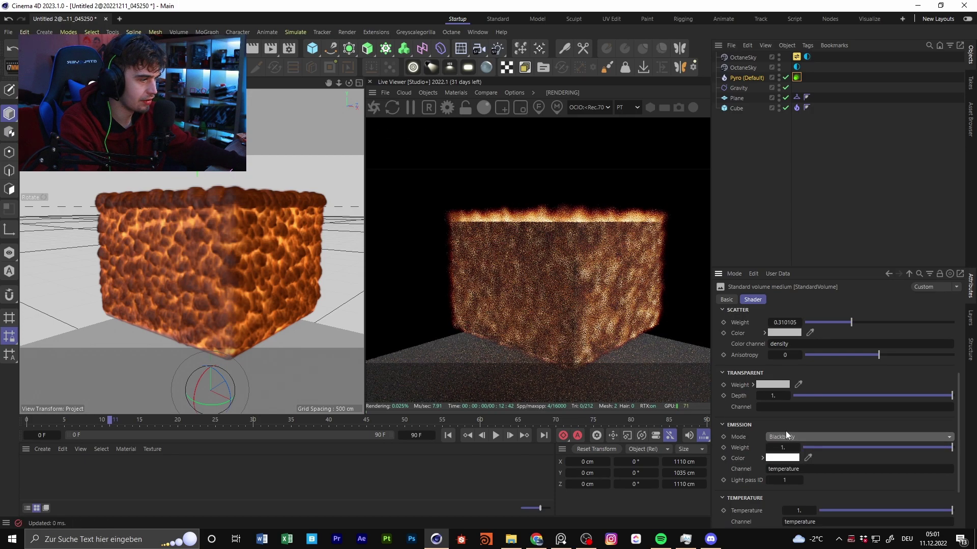
Examine the medium's temperature value and the channel assigned in its temperature settings
scroll(749, 443, "down", 3)
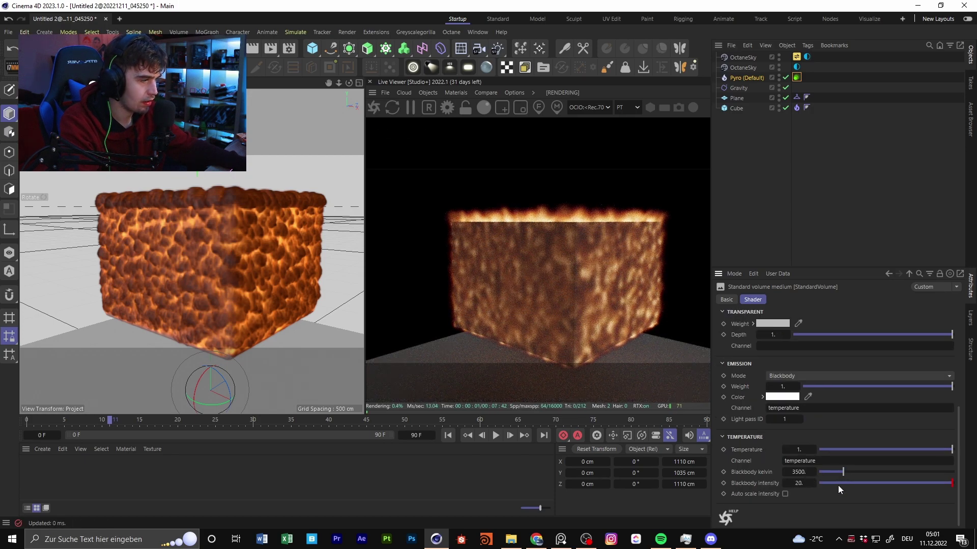
left_click(798, 450)
left_click(746, 459)
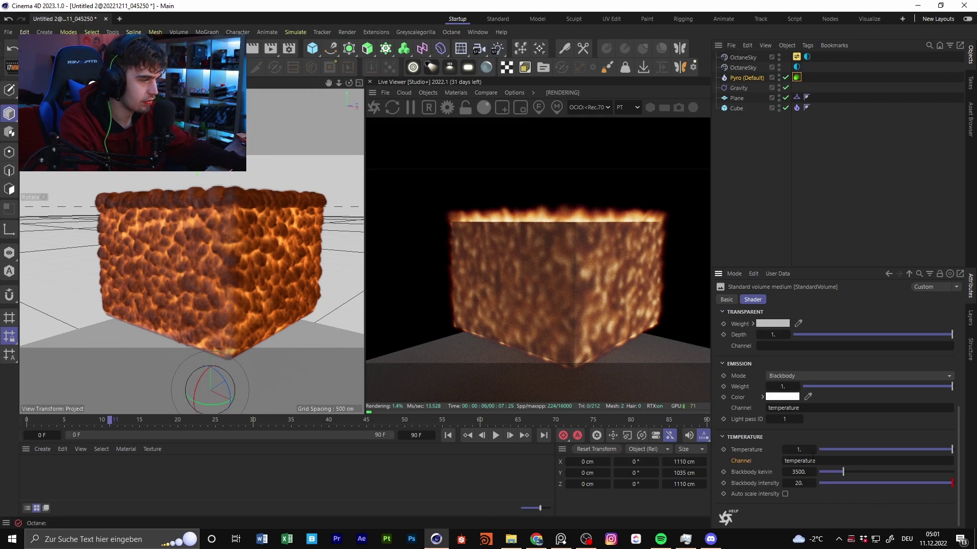
Set the medium's Blackbody intensity to 100
left_click(798, 483)
type("100")
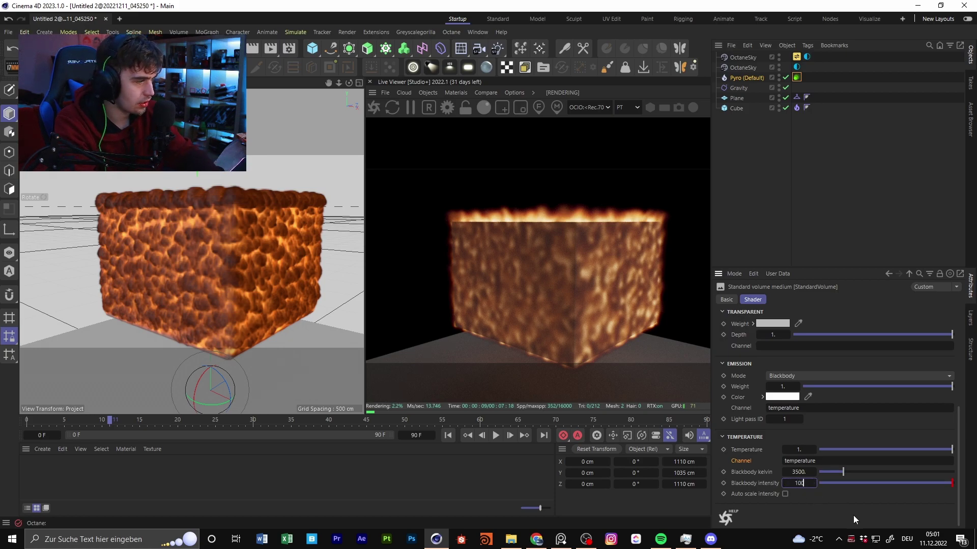
key("Return")
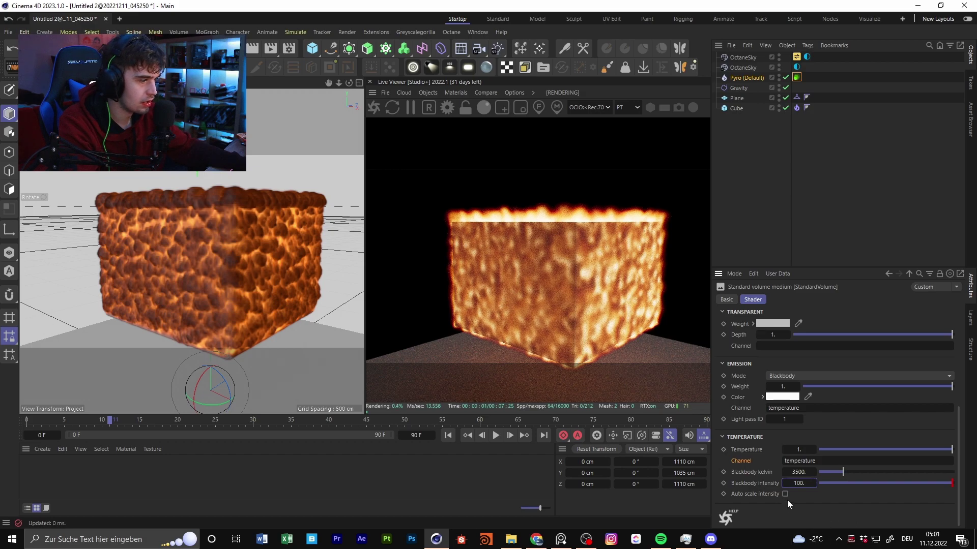
Test low and high Blackbody kelvin values between about 1158 and 20309, settling on about 2008
left_click(828, 473)
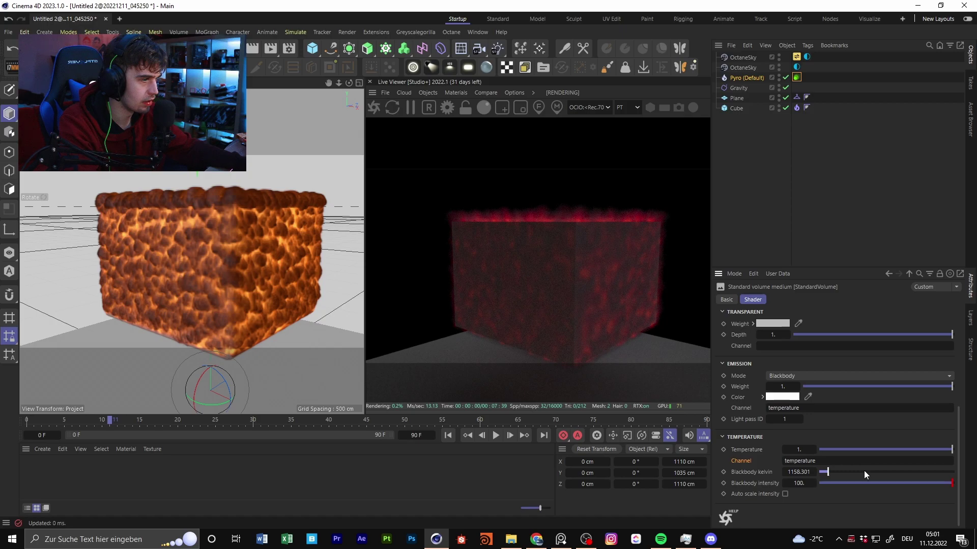
left_click(864, 472)
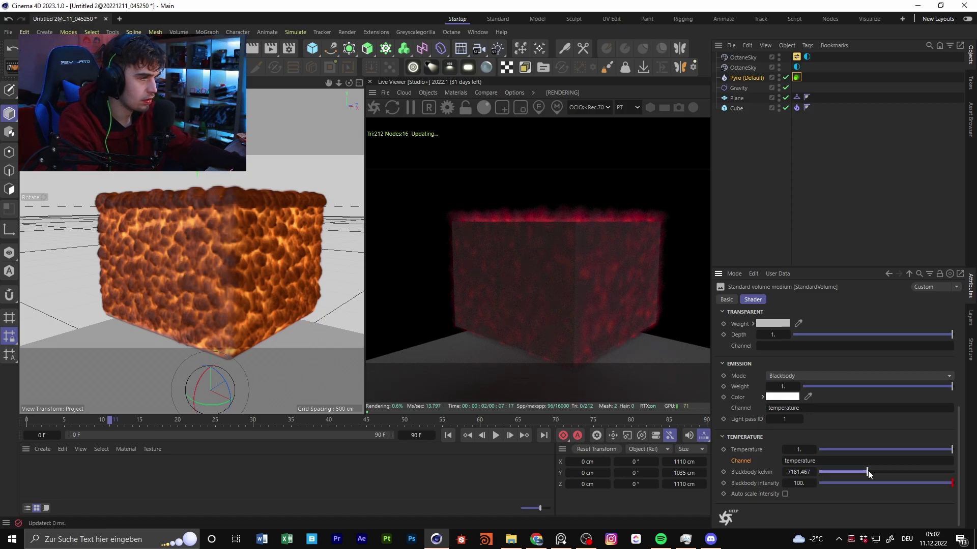
left_click(927, 469)
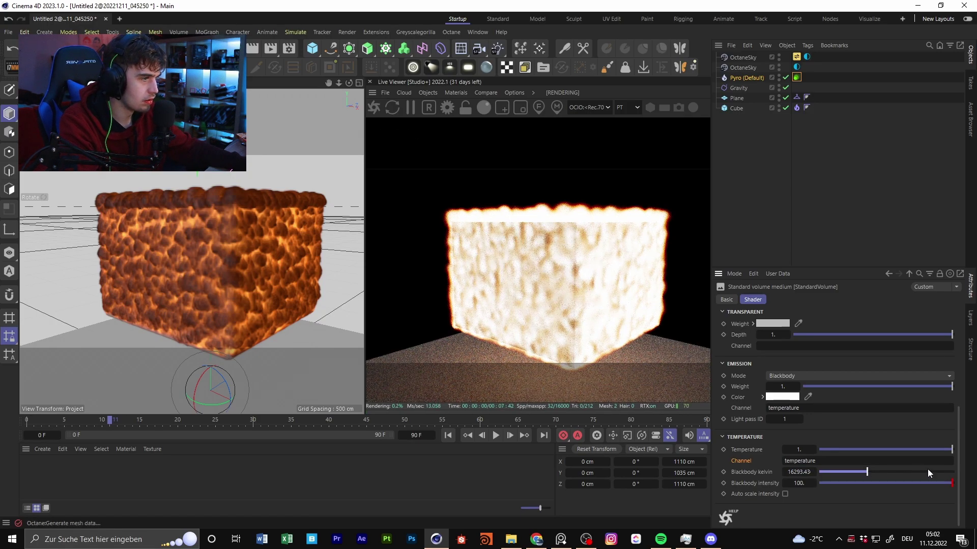
left_click(953, 471)
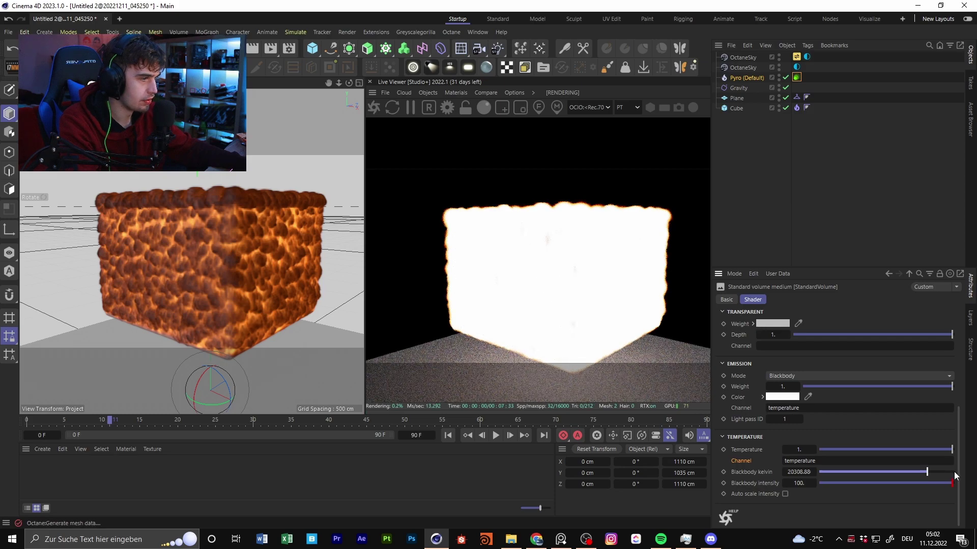
left_click(953, 472)
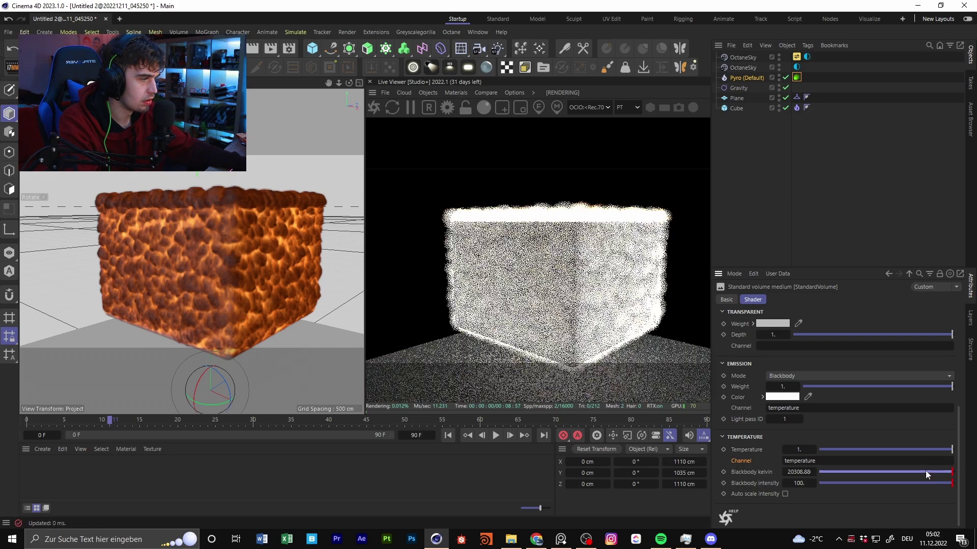
left_click(833, 472)
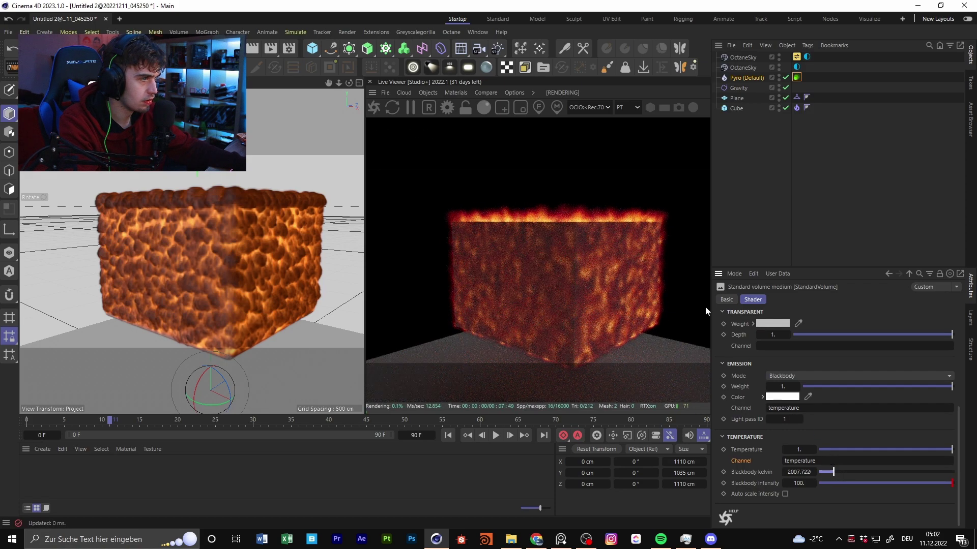
Compare another color view in the live render and enable Auto scale intensity in the temperature settings
left_click(583, 104)
left_click(595, 150)
left_click(589, 108)
left_click(605, 182)
left_click(784, 494)
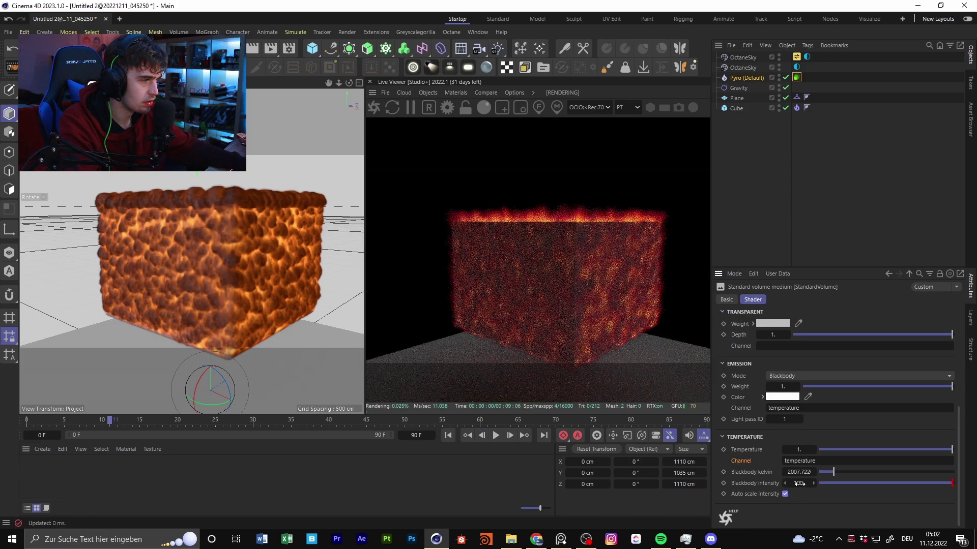
Review the volume's interpolation options and toggle Lock step length pins off and back on
scroll(758, 471, "up", 4)
left_click(837, 359)
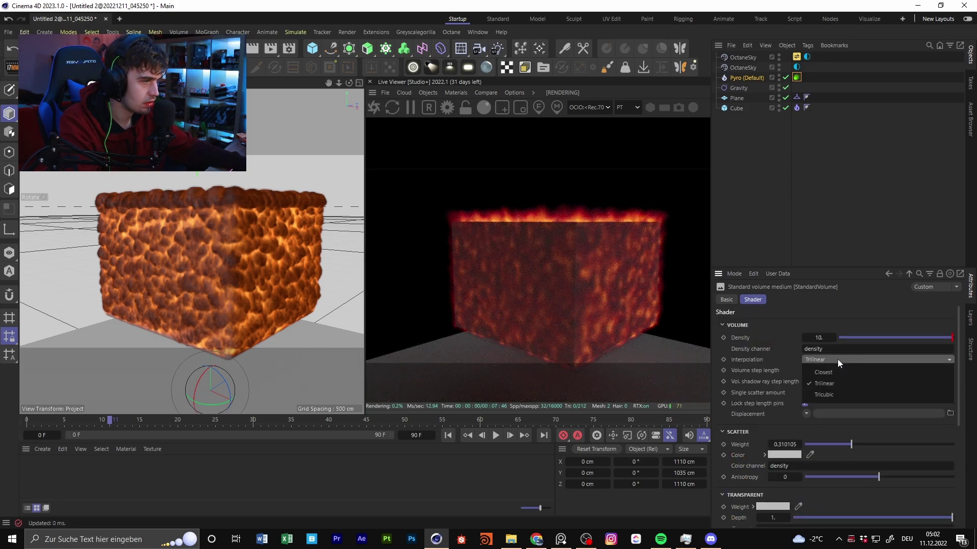
left_click(837, 359)
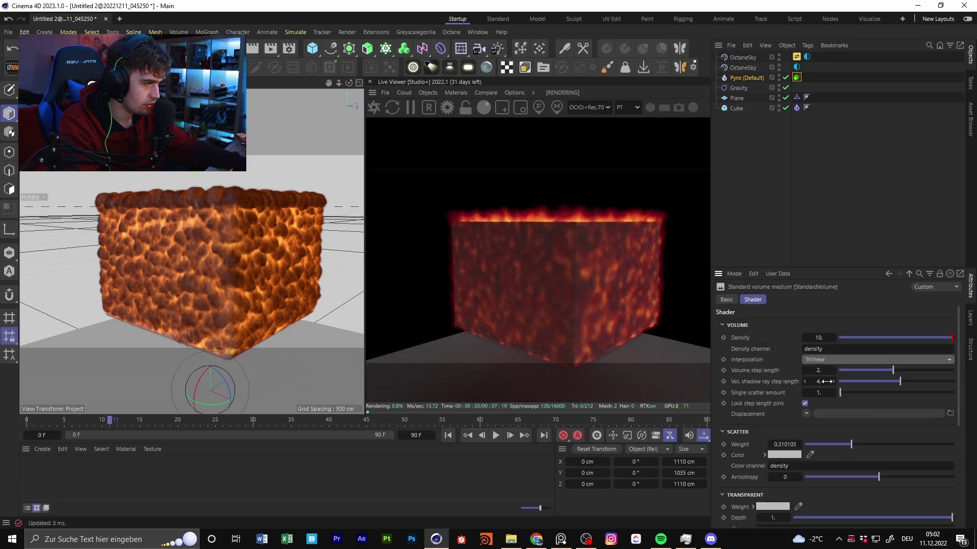
left_click(805, 404)
left_click(806, 403)
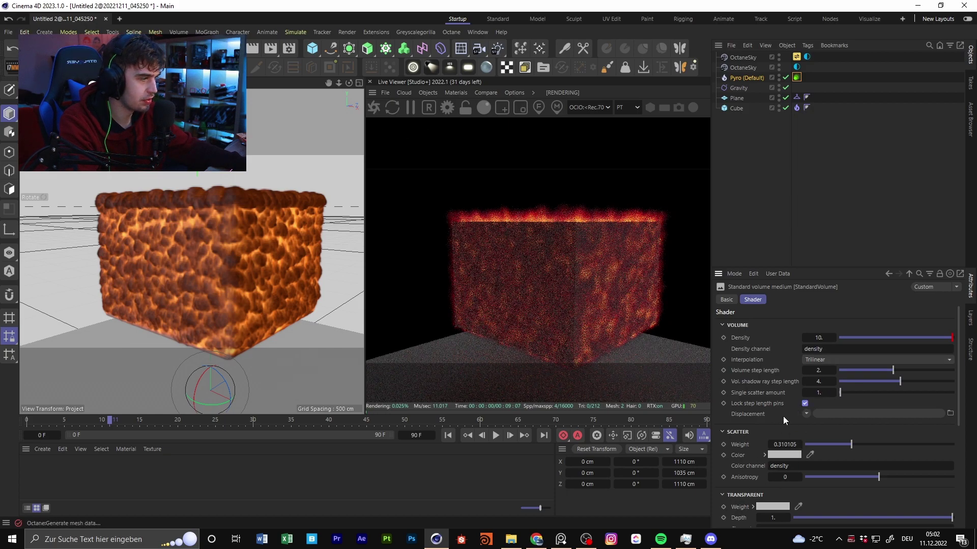
Check the volume's interpolation options and leave Tricubic selected
left_click_drag(253, 299, 383, 225, "alt")
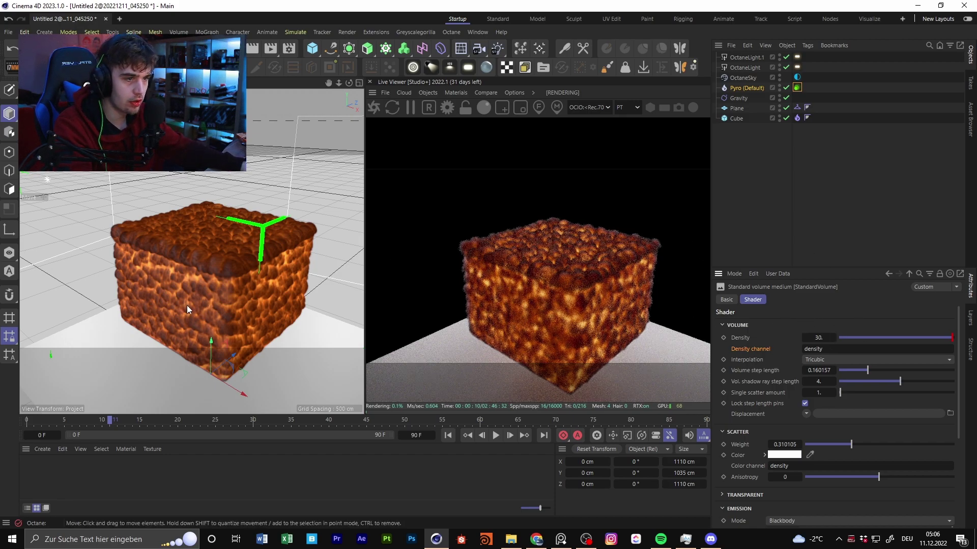
left_click_drag(250, 266, 169, 215, "alt")
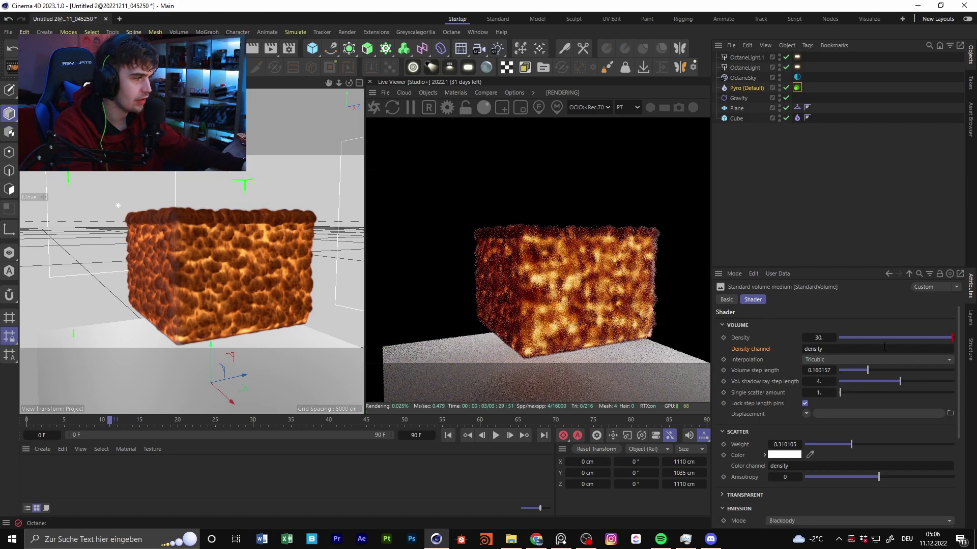
left_click(823, 359)
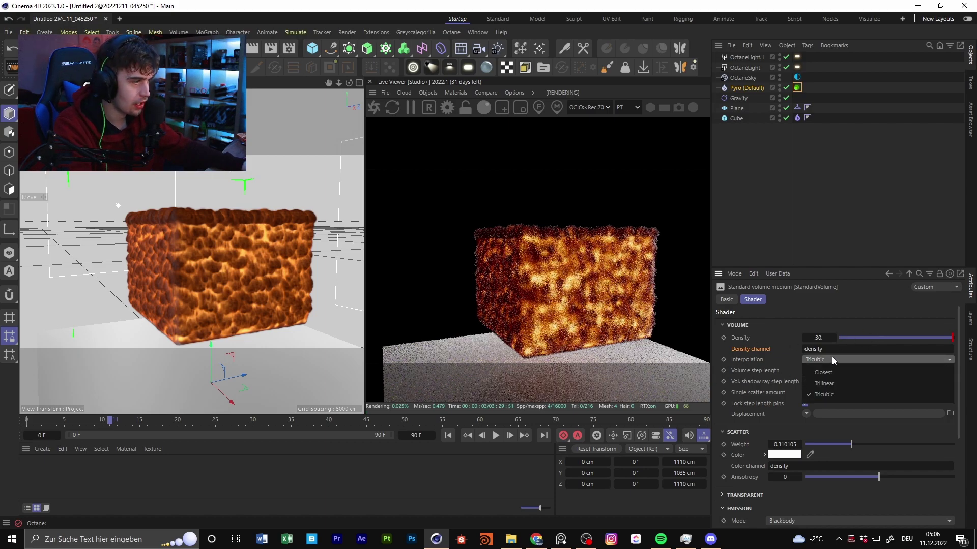
left_click(842, 390)
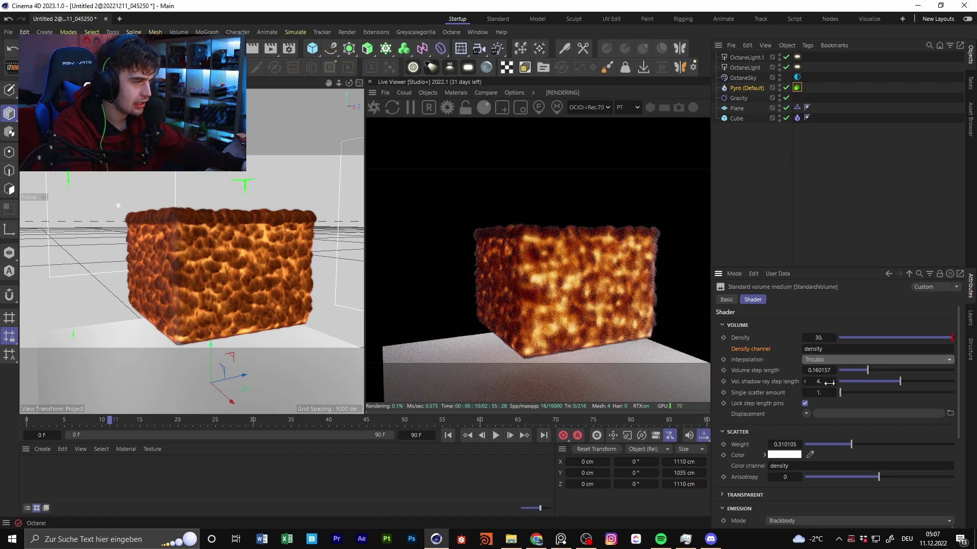
Try a black scatter color on the volume medium and inspect its effect on the rendered cube
scroll(872, 395, "down", 1)
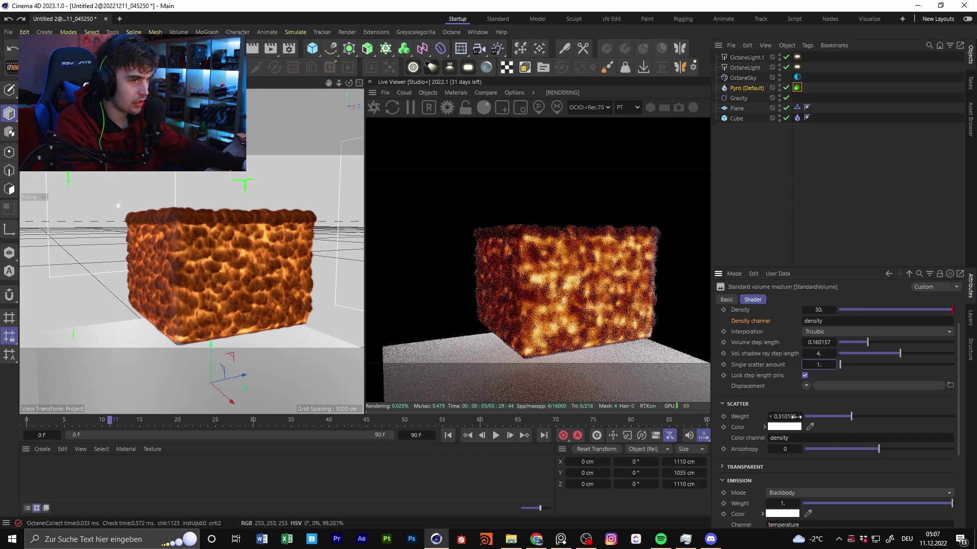
left_click(787, 430)
left_click(684, 522)
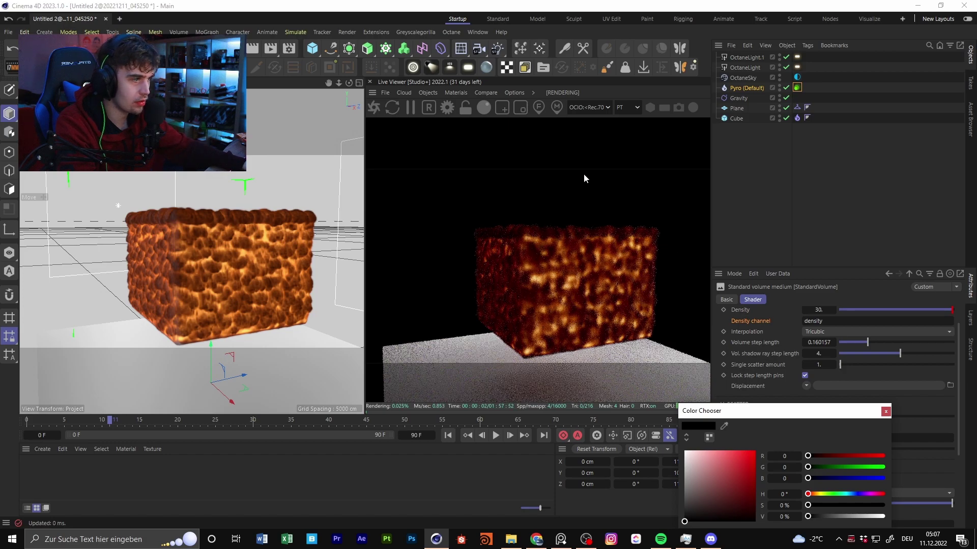
left_click_drag(213, 288, 167, 237, "alt")
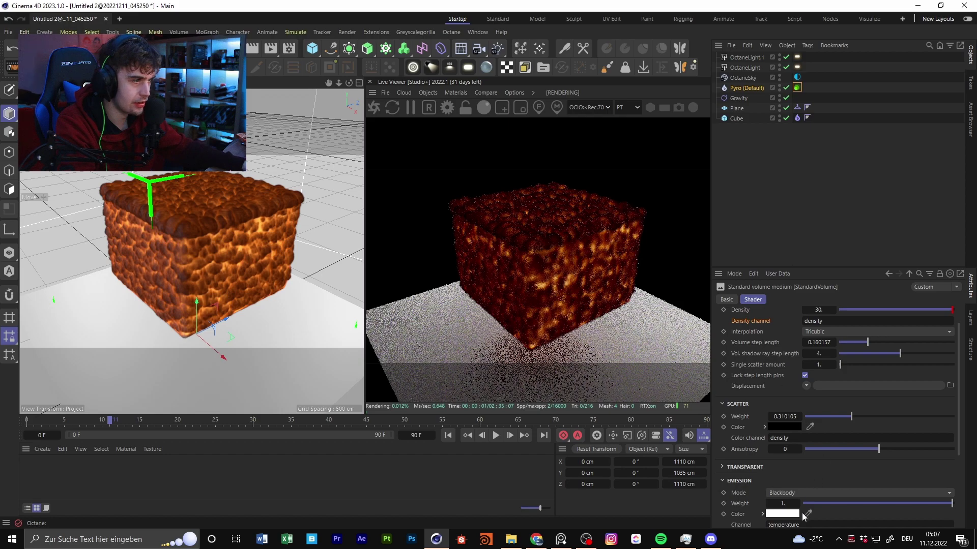
Try a mid-gray scatter color with RGB 141, 141, 141, then raise it to pure white
left_click(783, 427)
left_click_drag(684, 453, 685, 483)
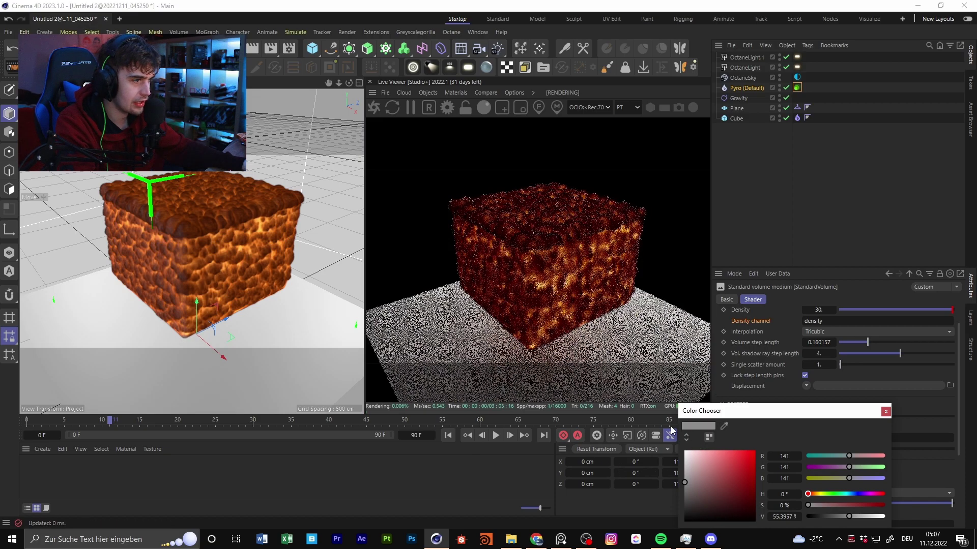
left_click(694, 455)
left_click_drag(693, 455, 684, 450)
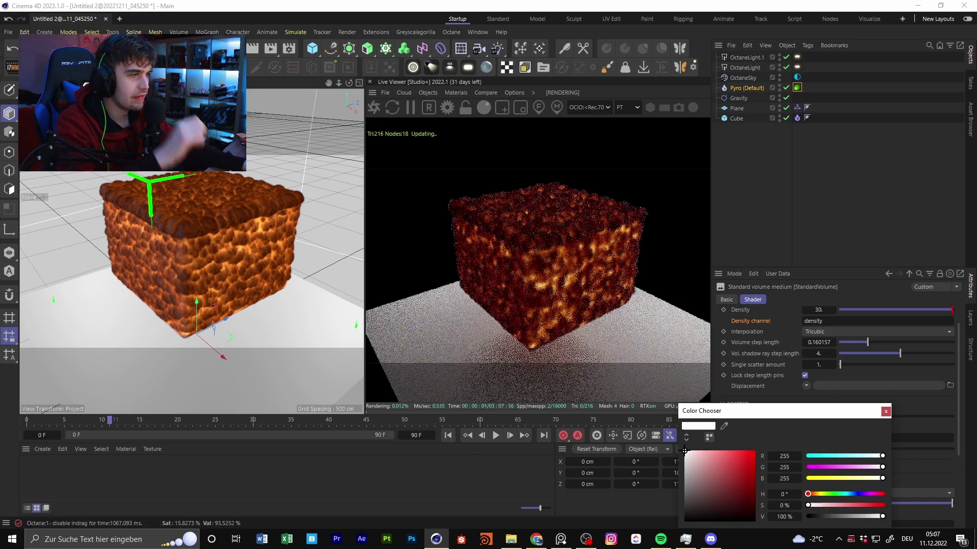
Try a magenta scatter color with RGB 255, 0, 255, then return it to near-white RGB 249, 248, 249
mouse_move(881, 467)
left_mouse_down()
mouse_move(811, 472)
mouse_move(755, 451)
left_mouse_up()
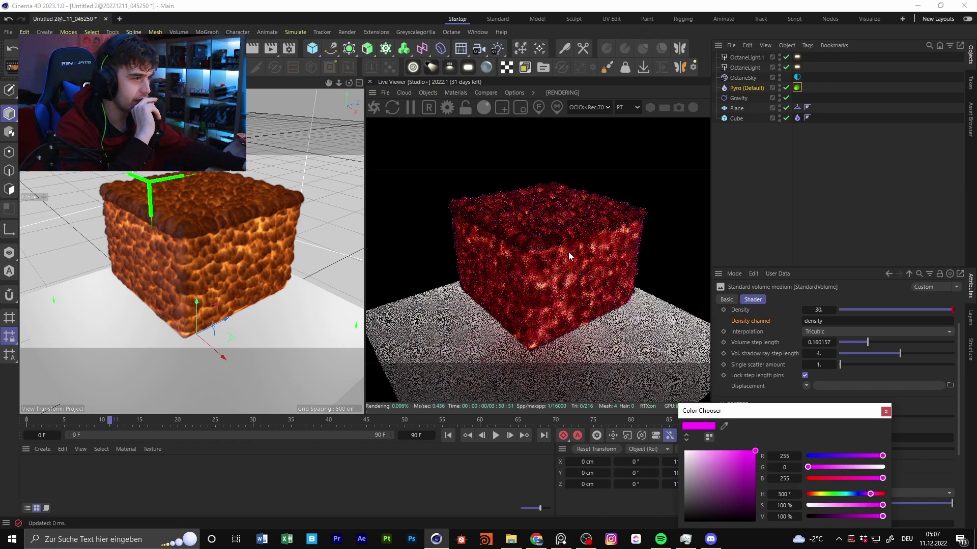
left_click(685, 452)
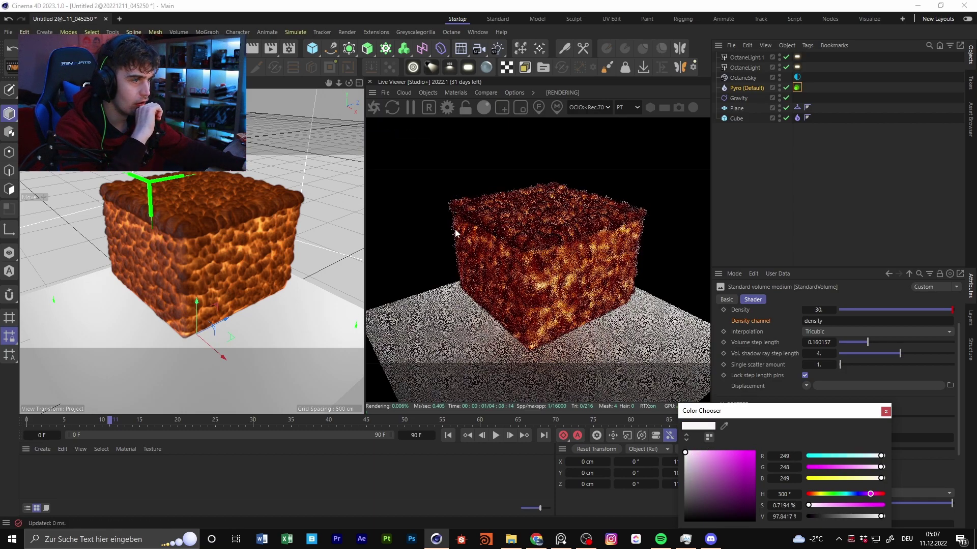
left_click(885, 411)
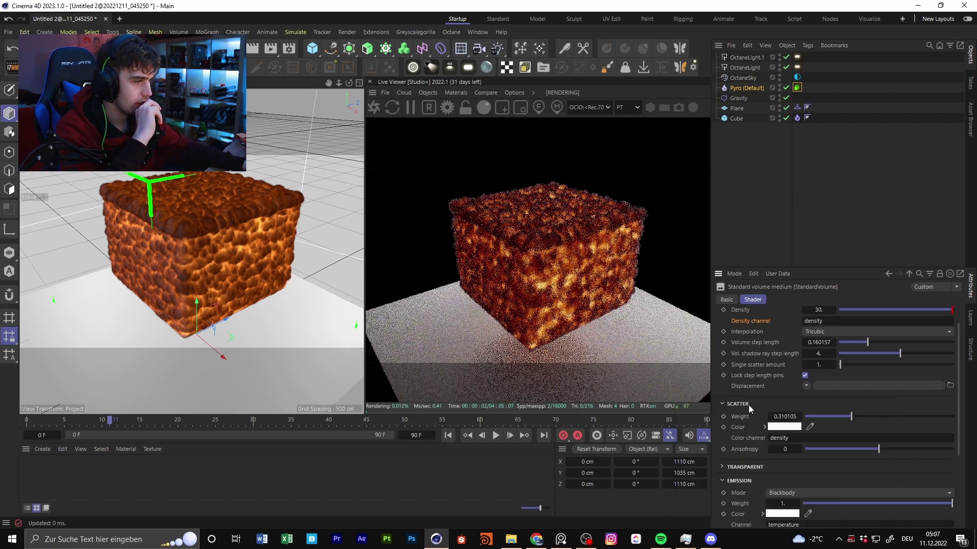
Assign the scatter's density channel to the medium's Transparent channel as well
scroll(757, 414, "down", 3)
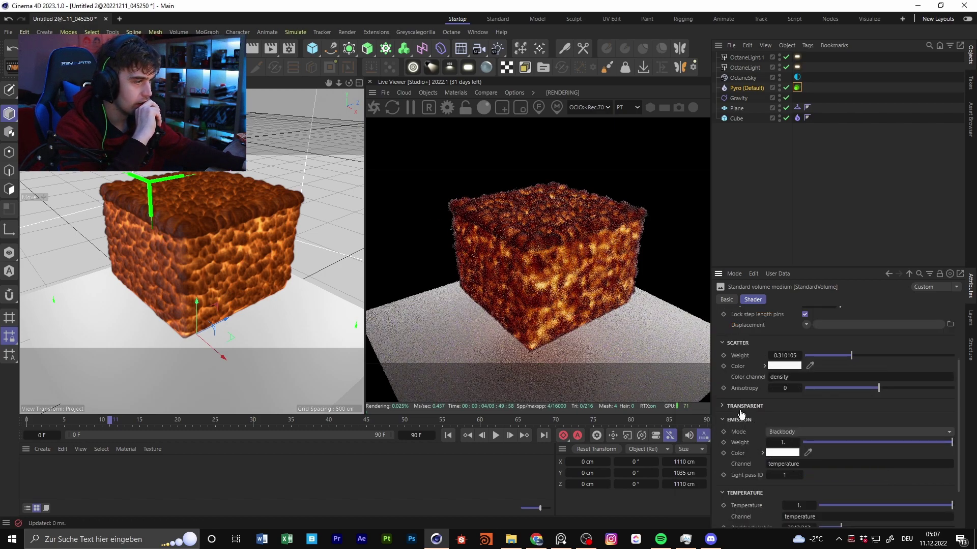
left_click(741, 406)
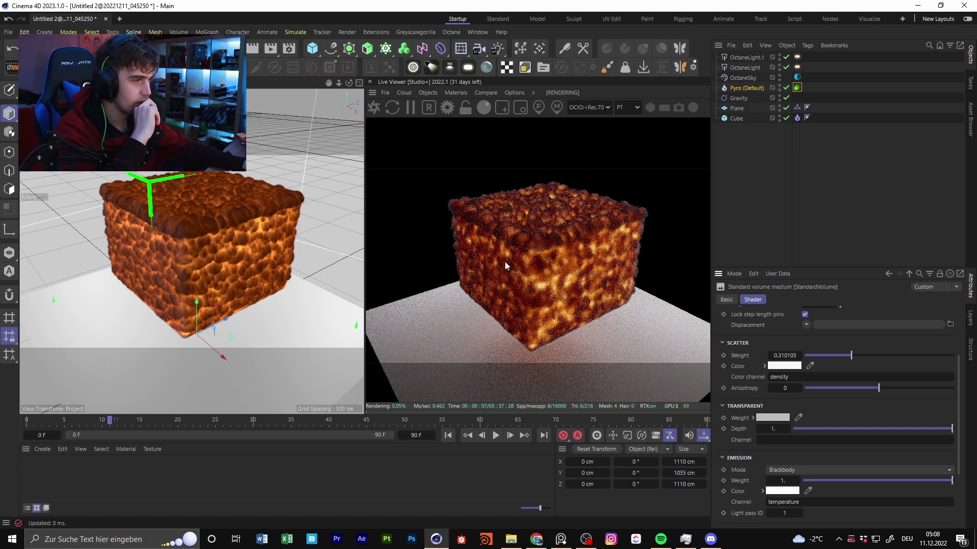
left_click(770, 440)
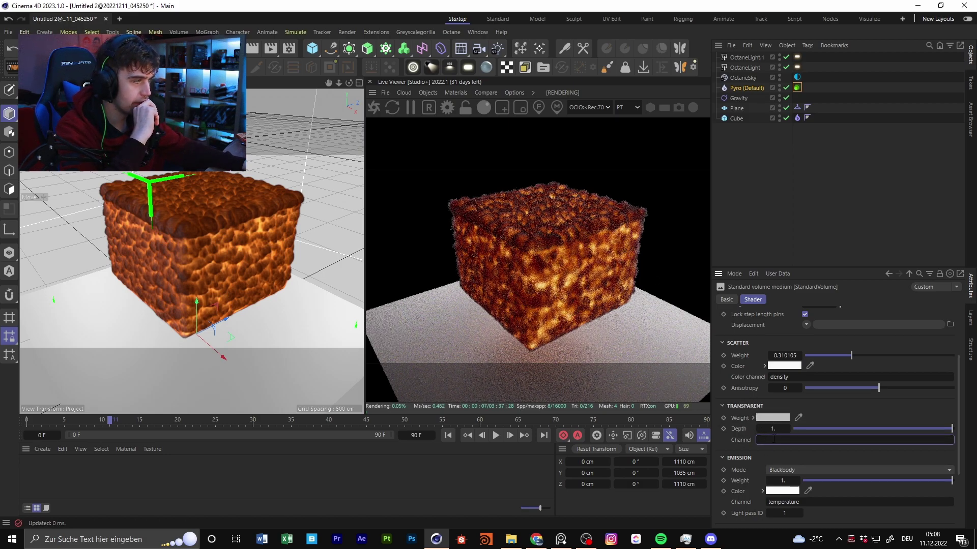
double_click(777, 377)
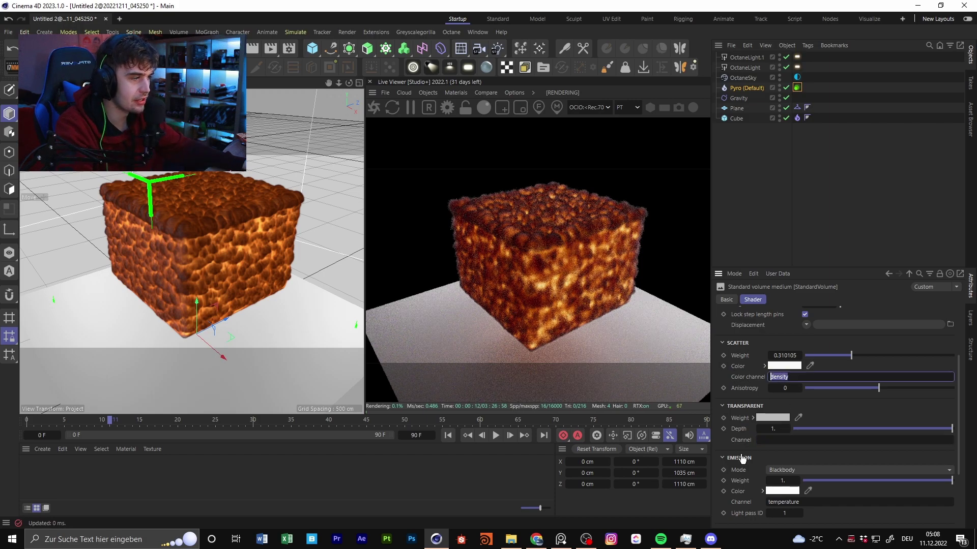
key("ctrl+c")
left_click(763, 440)
key("ctrl+v")
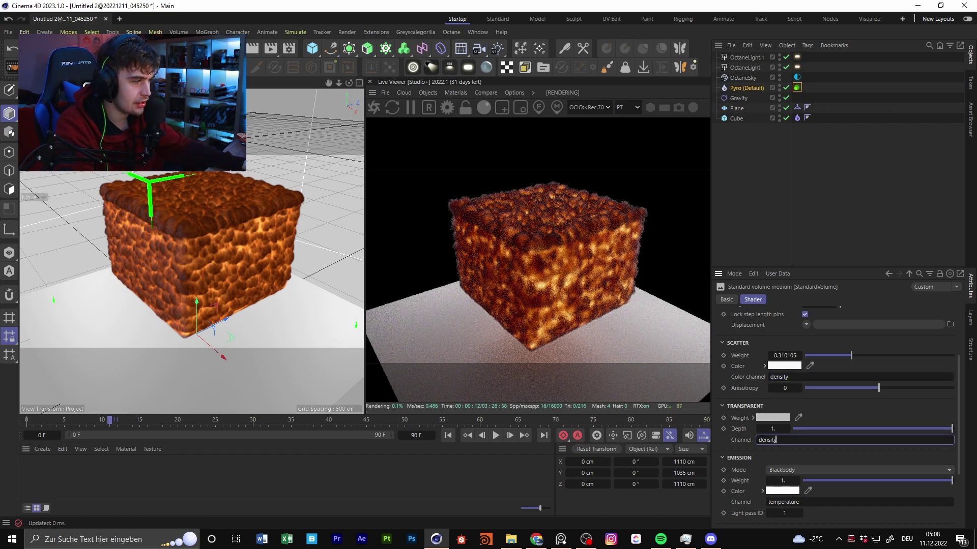
key("Return")
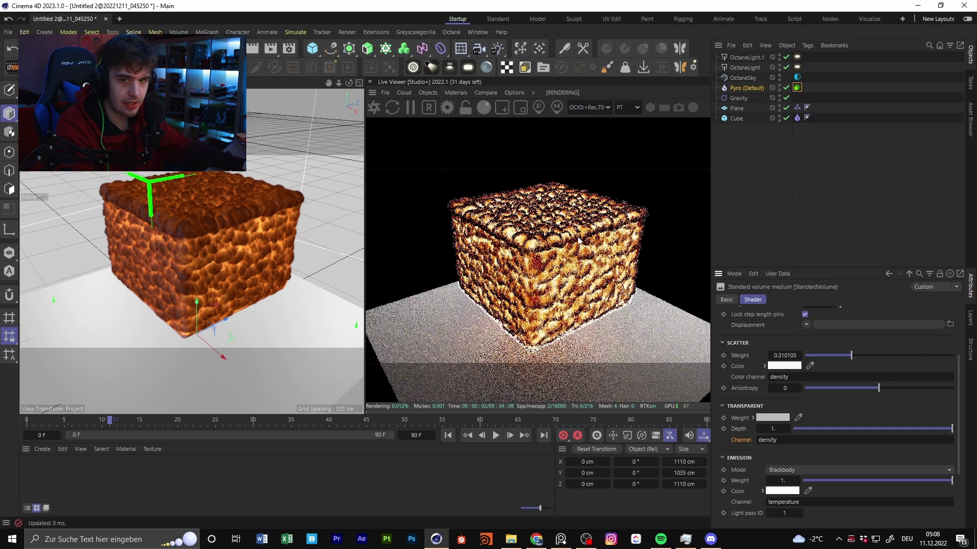
Clear the Transparent channel and collapse the Transparent settings
double_click(767, 440)
key("BackSpace")
left_click(746, 433)
Try the Channel emission mode with the temperature channel kept, and switch the mode back to Blackbody
left_click(804, 431)
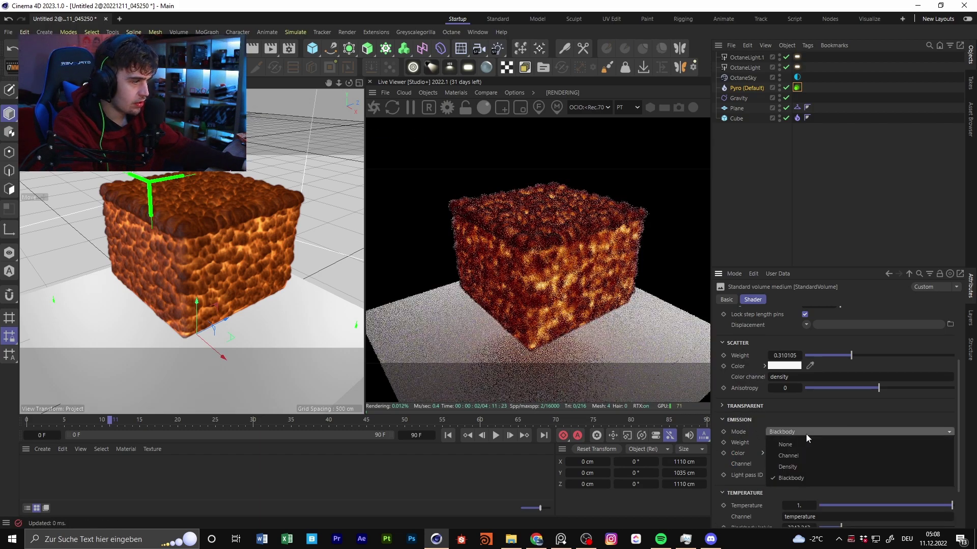
left_click(788, 456)
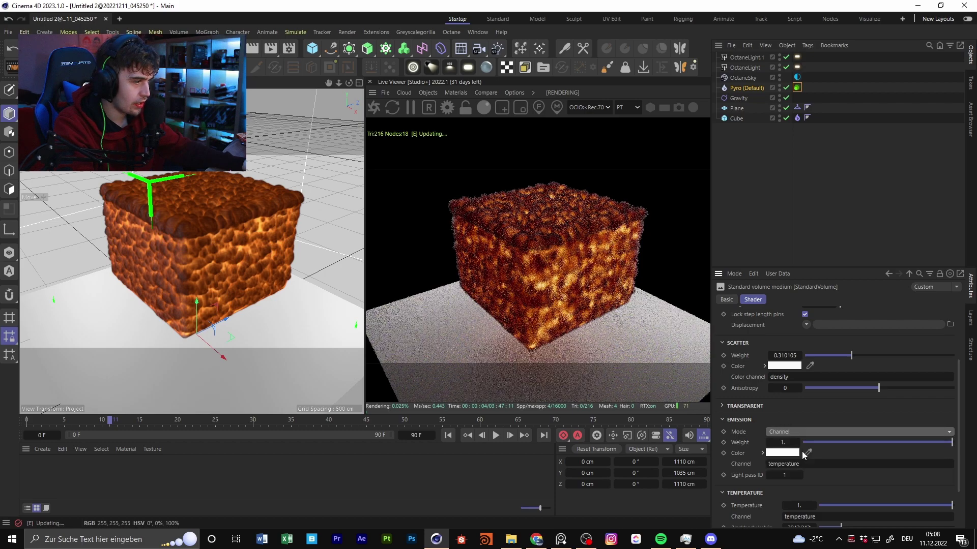
double_click(779, 463)
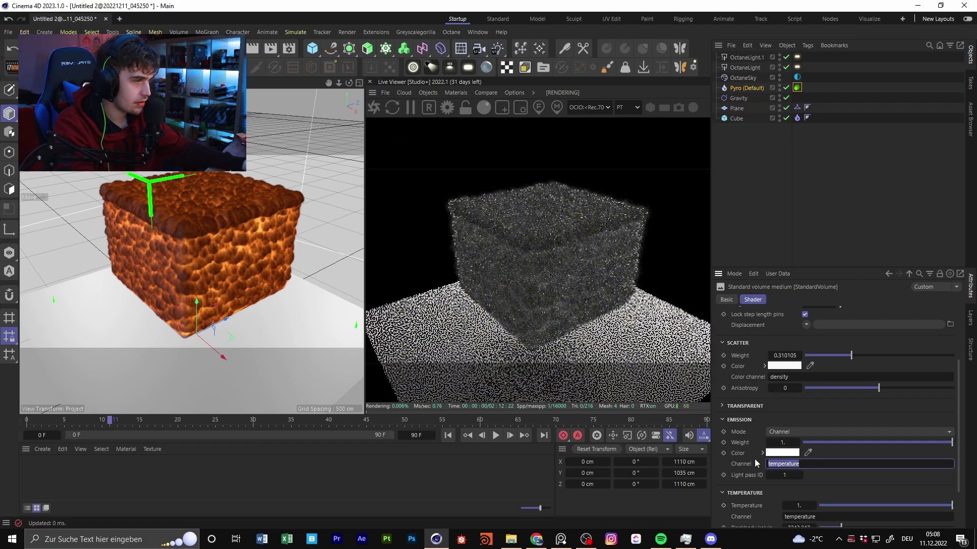
key("Return")
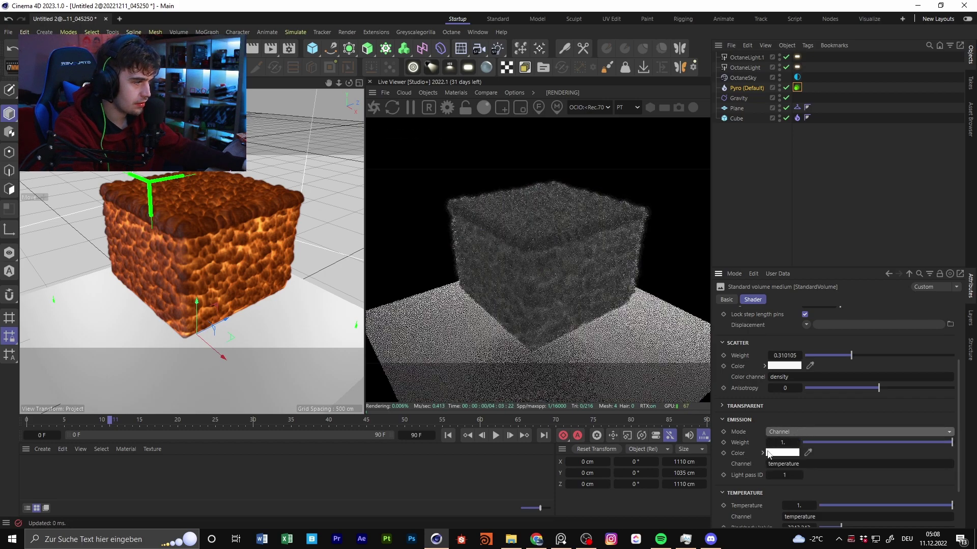
left_click(793, 435)
left_click(812, 478)
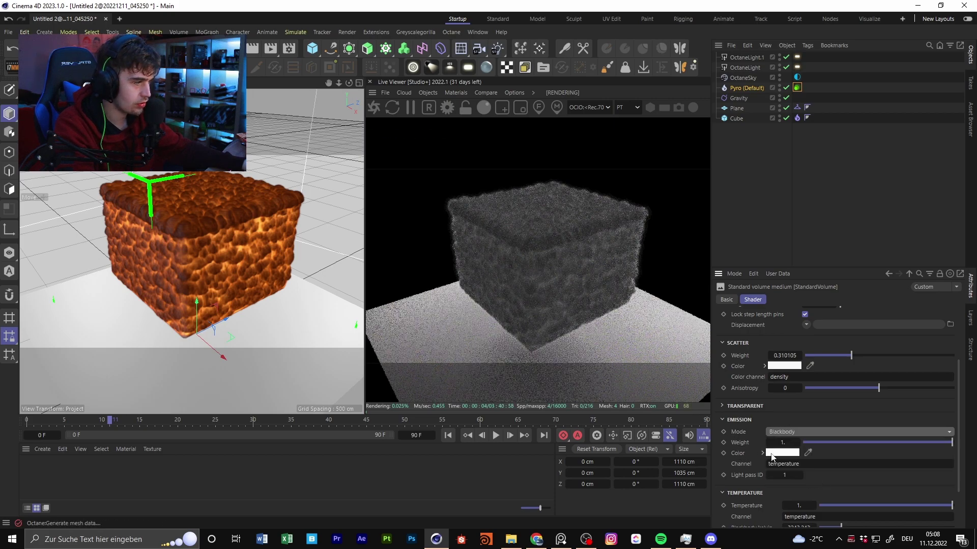
scroll(742, 452, "down", 2)
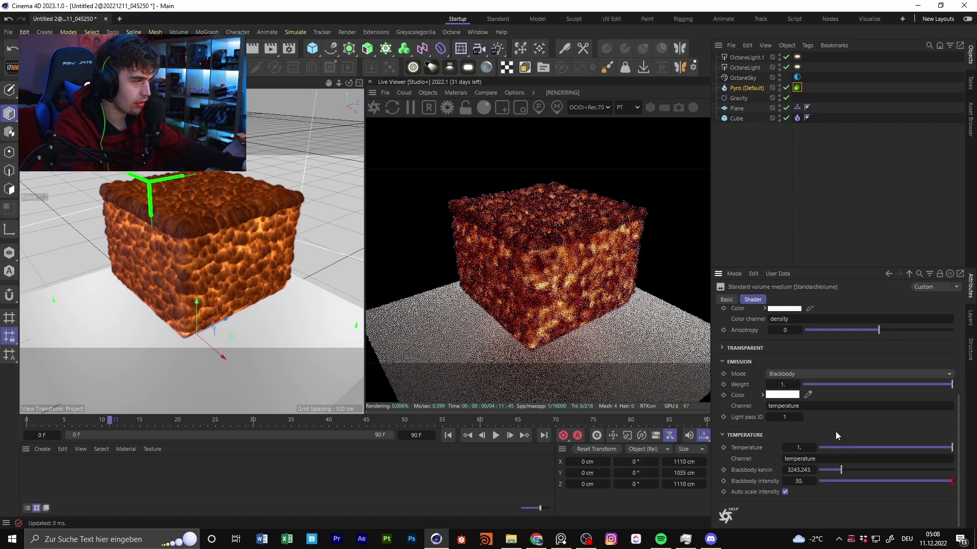
left_click(791, 374)
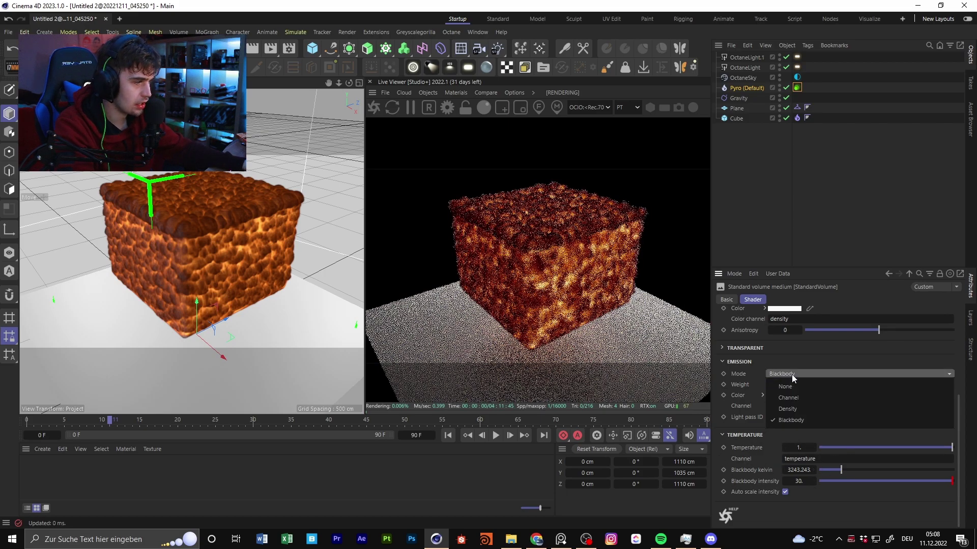
left_click(804, 410)
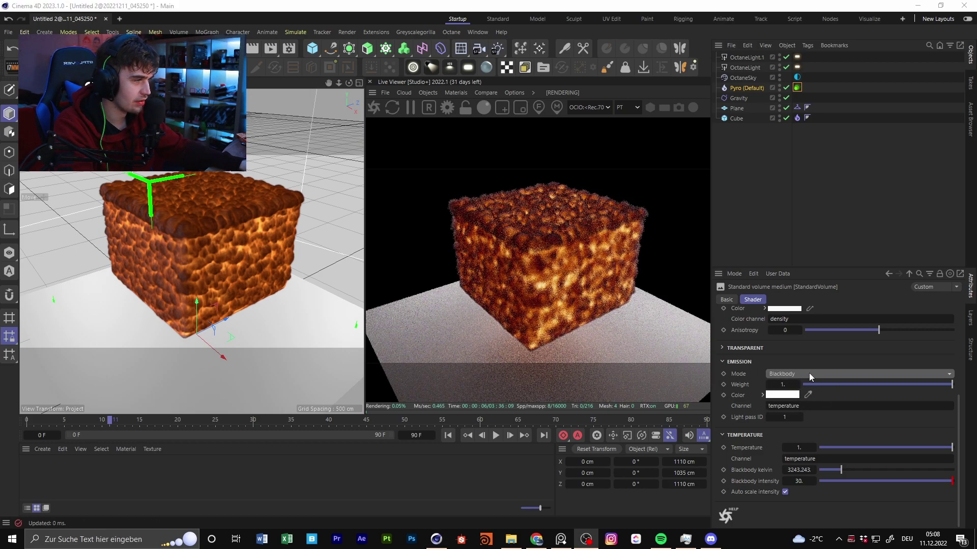
left_click(821, 406)
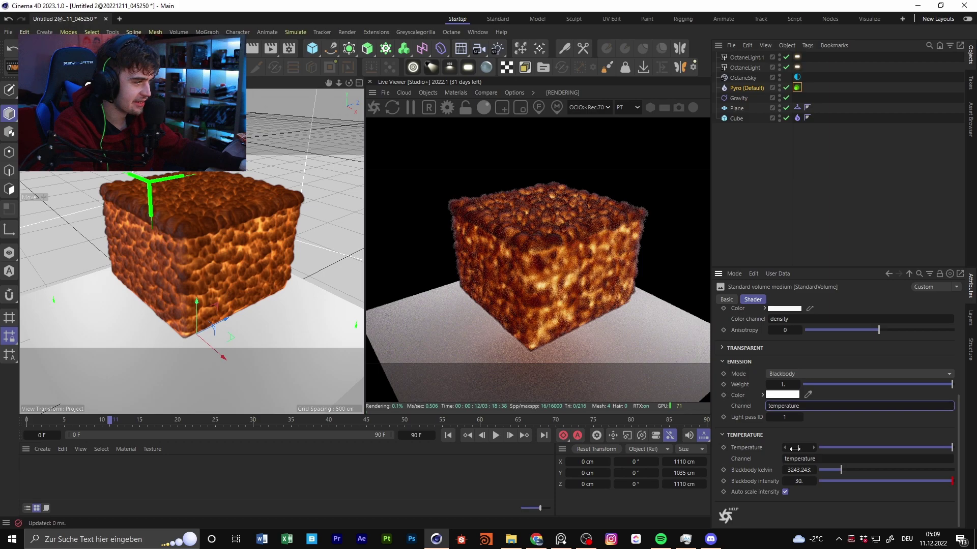
Try the volume medium's temperature at 0 and about 0.66, then return it to 1
left_click(852, 449)
left_click(821, 445)
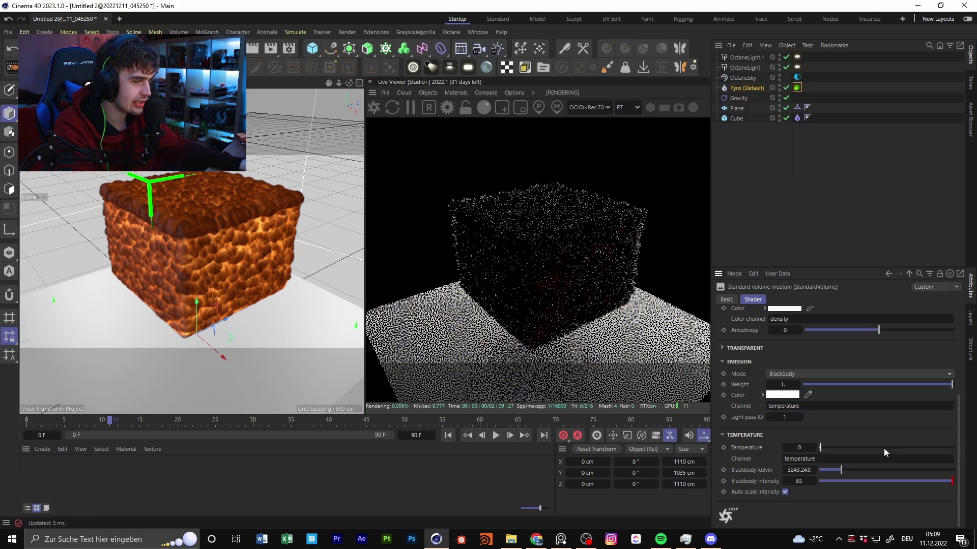
left_click(907, 447)
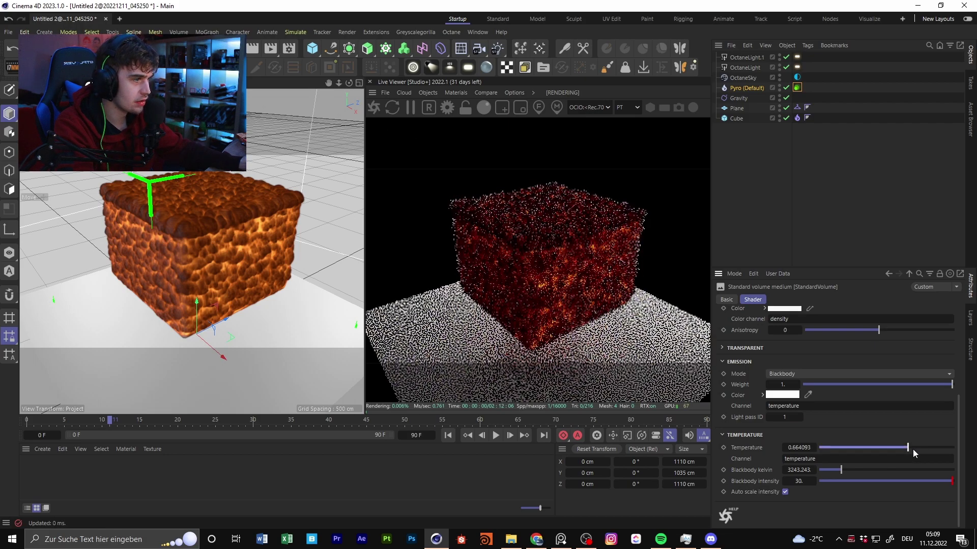
double_click(790, 448)
type("1.")
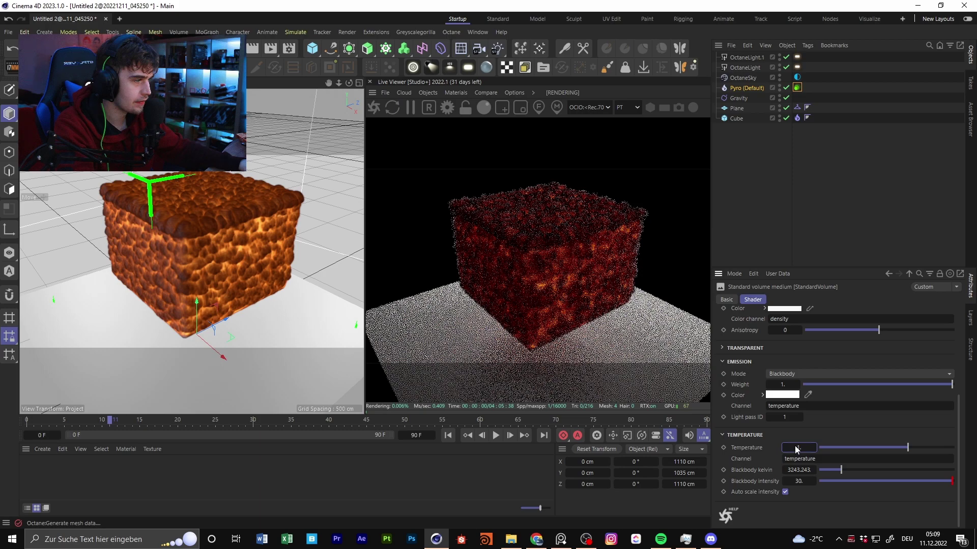
key("Return")
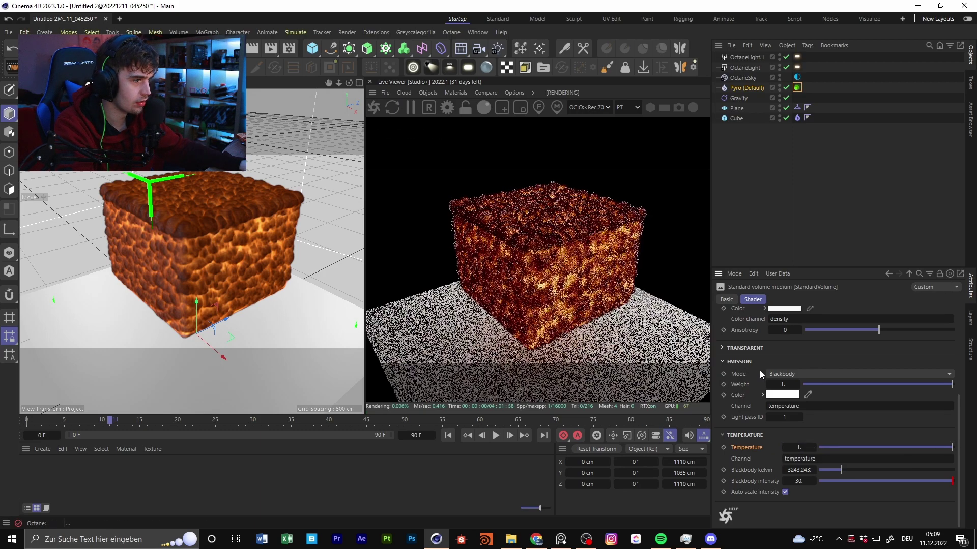
Try blackbody intensities of 2, 100 and 20 for the volume medium
left_click(846, 459)
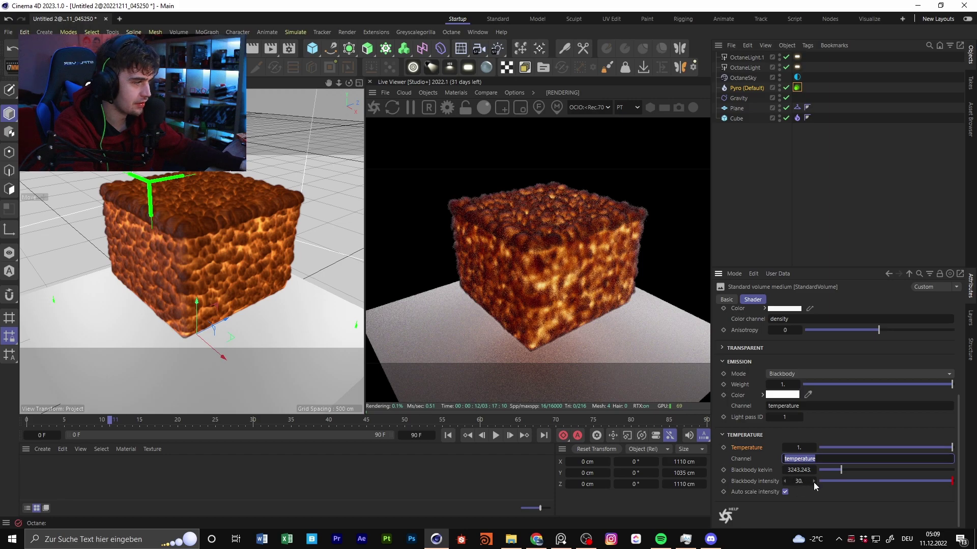
left_click(799, 484)
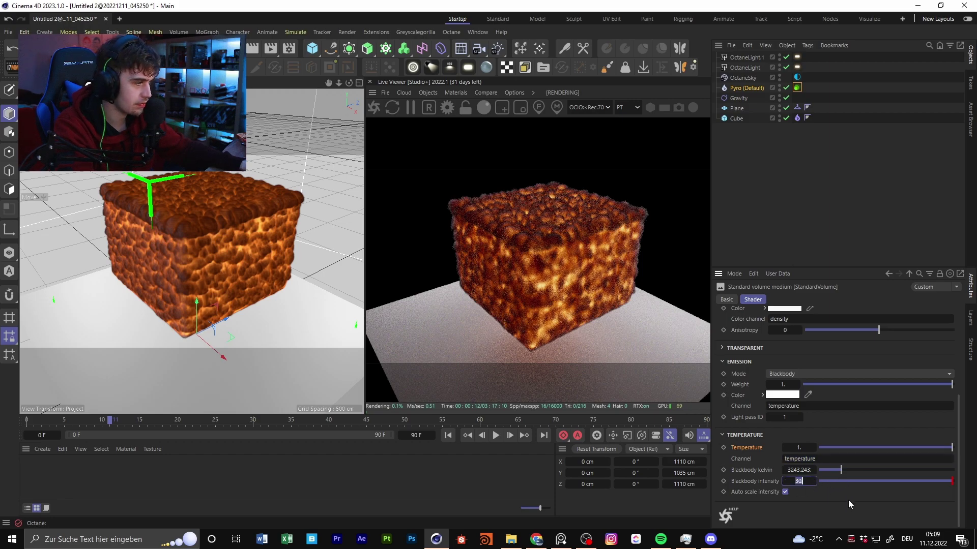
type("2")
key("Return")
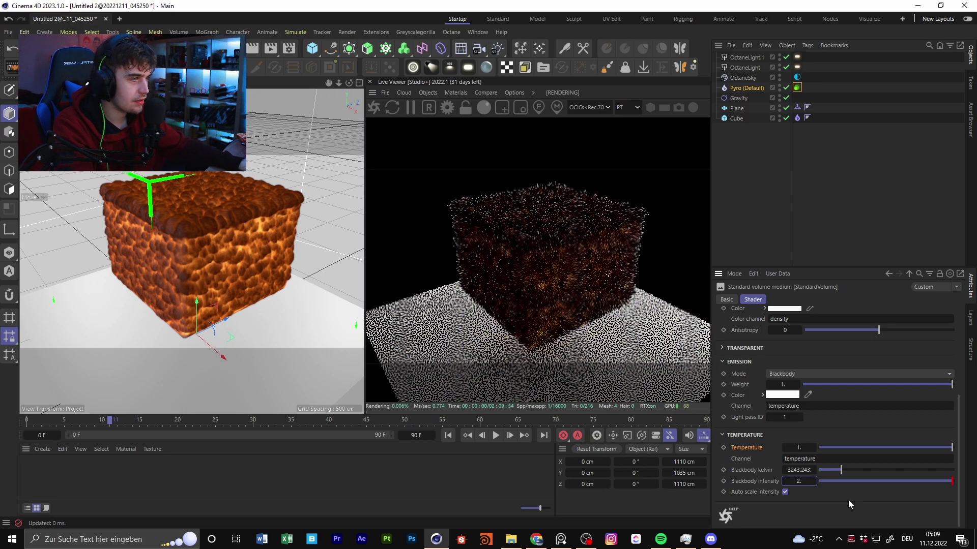
left_click(803, 481)
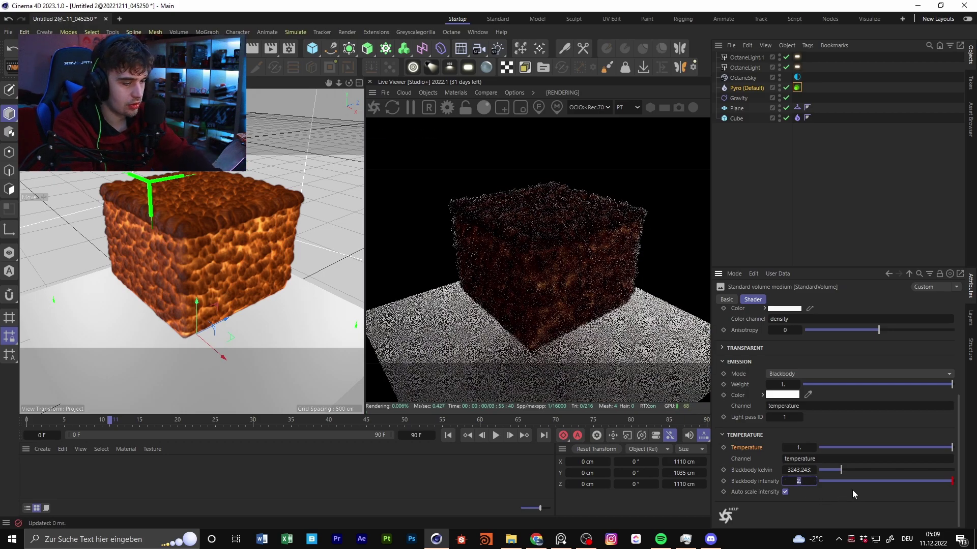
type("100")
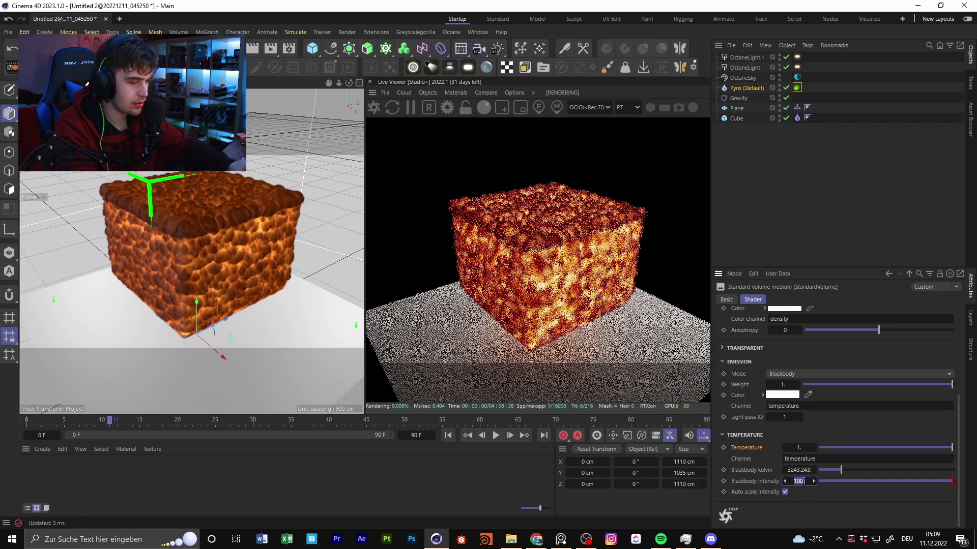
type("20")
key("Return")
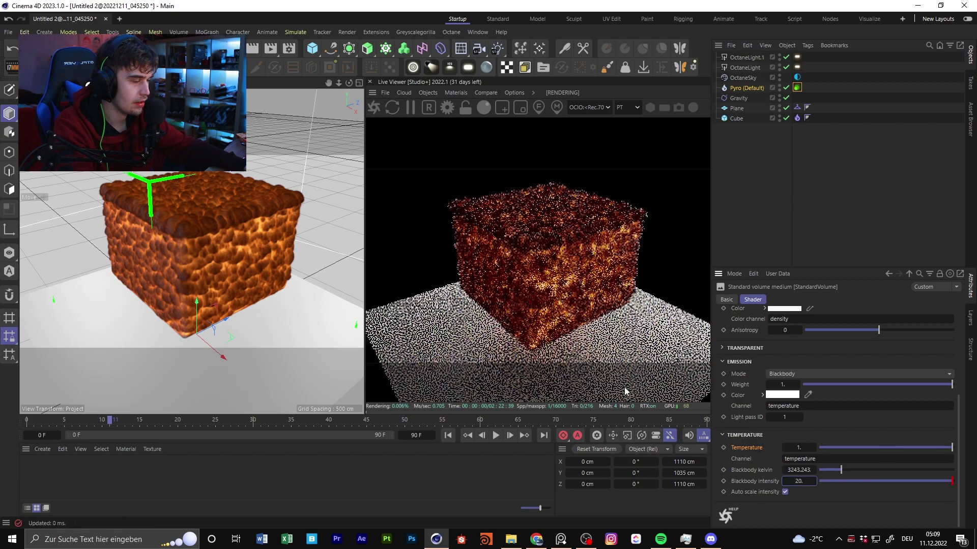
Try a blackbody kelvin of about 4865, then undo the kelvin and blackbody intensity changes
left_click(826, 471)
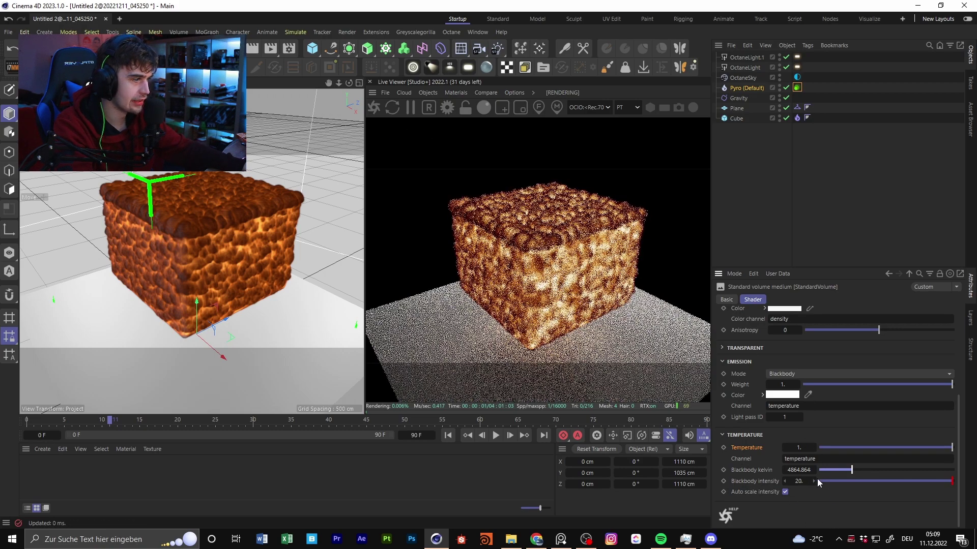
key("ctrl+z")
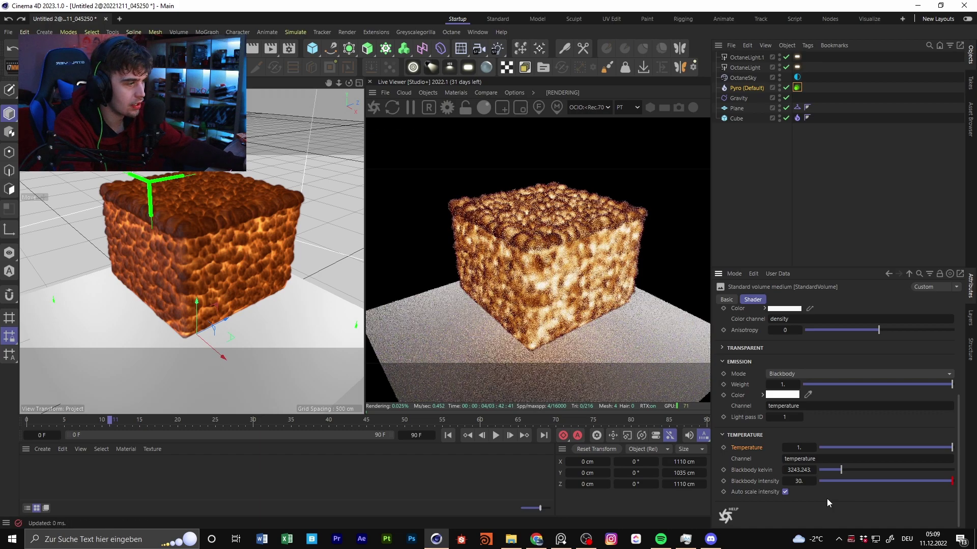
key("ctrl+z")
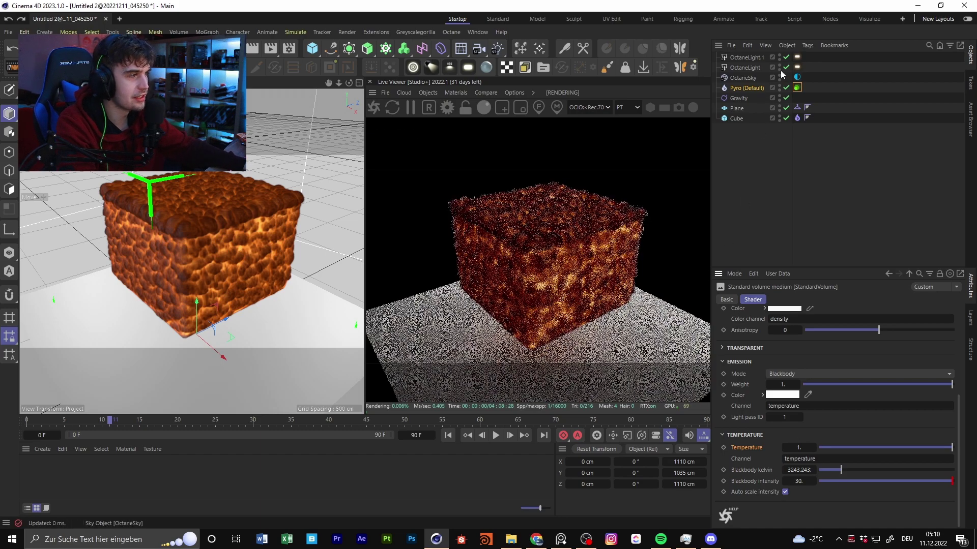
Add an Octane Camera to the scene and enable post processing in its camera tag
left_click(880, 218)
left_click(427, 92)
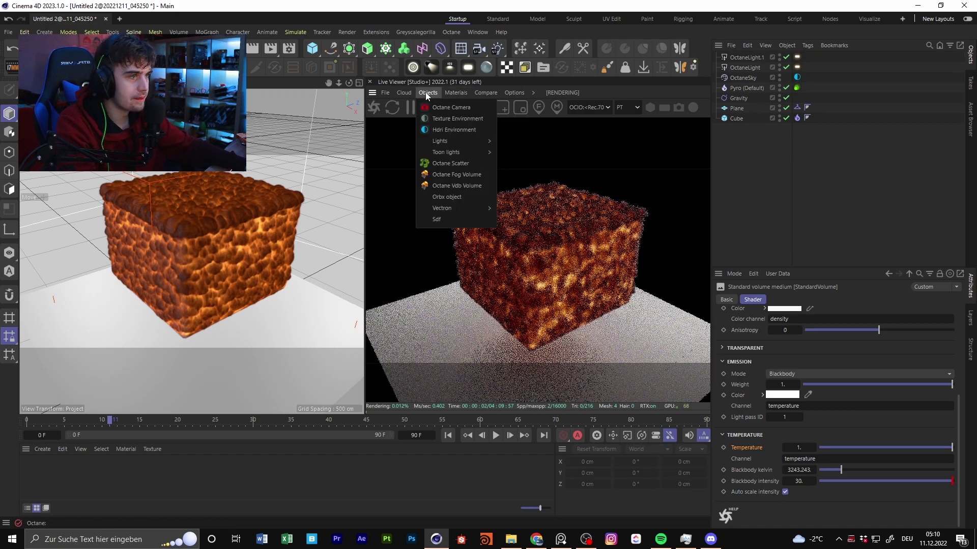
left_click(437, 102)
left_click(799, 57)
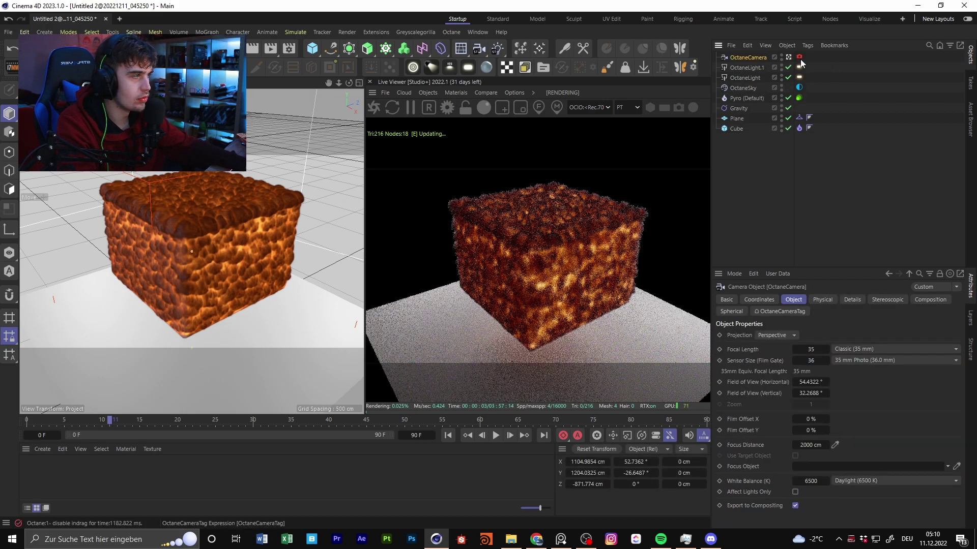
left_click(885, 299)
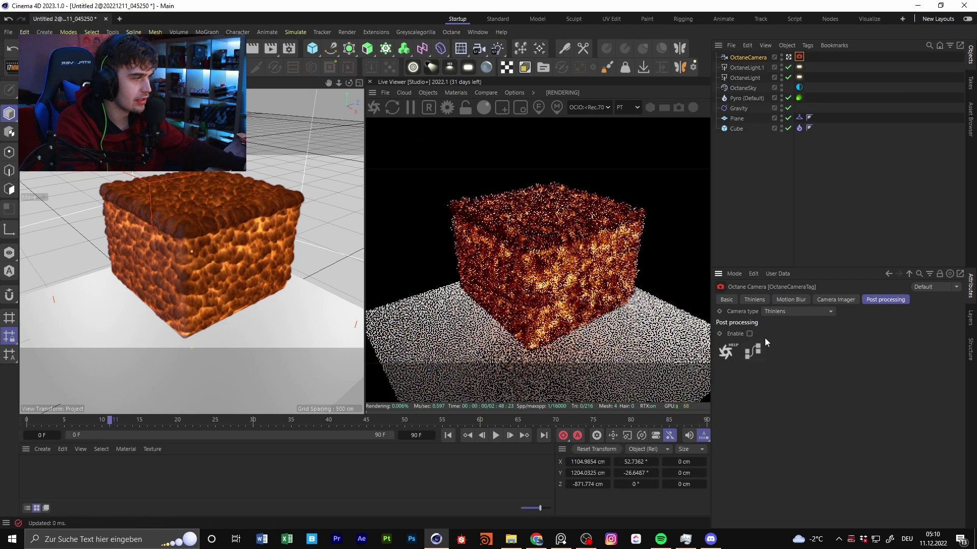
left_click(749, 334)
Adjust the Octane Camera's bloom power to about 306 and its cutoff to about 0.445
mouse_move(814, 344)
left_mouse_down()
mouse_move(947, 344)
mouse_move(822, 356)
left_mouse_up()
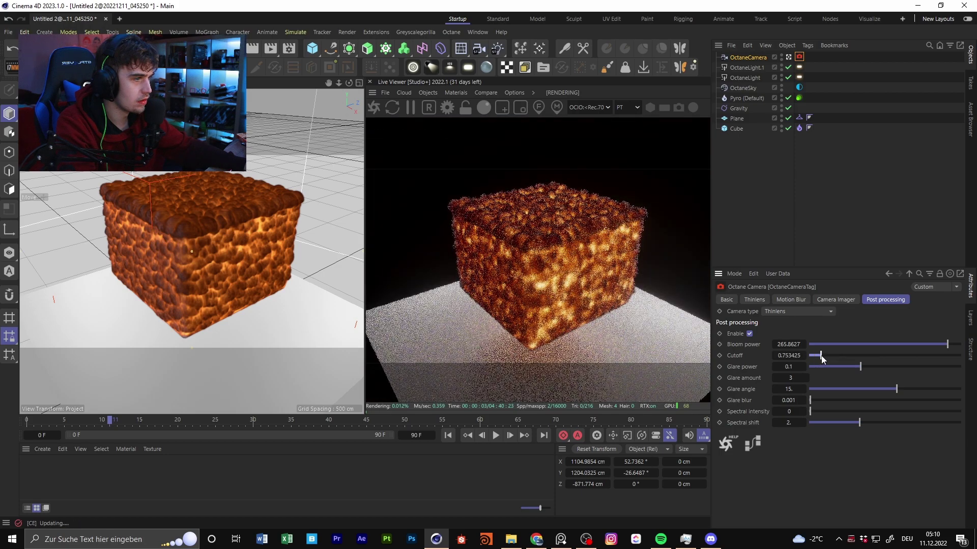
left_click_drag(947, 344, 954, 345)
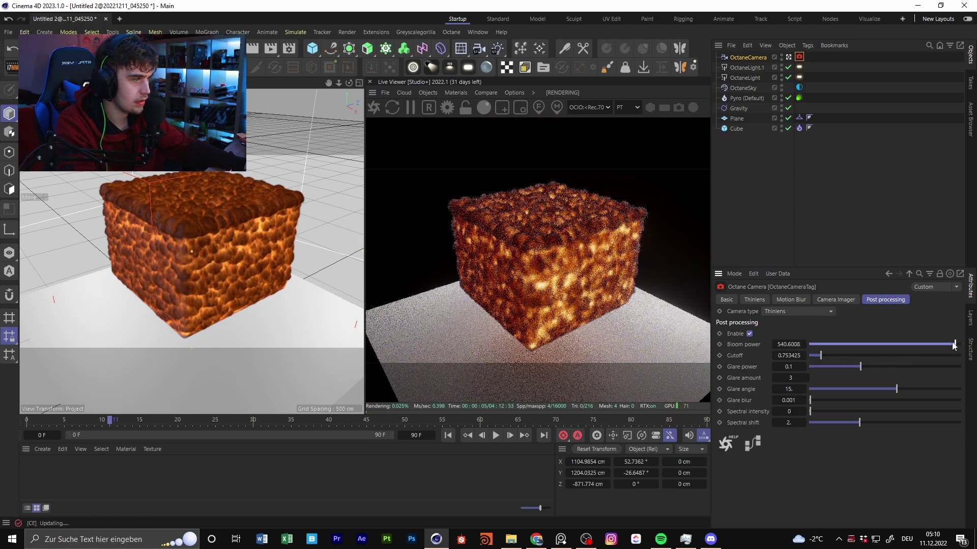
left_click_drag(820, 355, 817, 358)
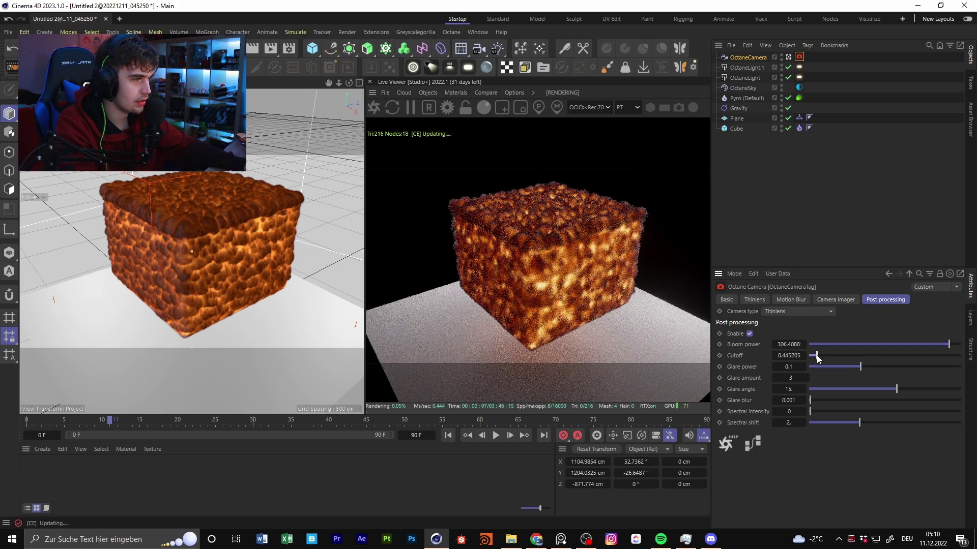
Set the blackbody intensity of the Pyro object's volume medium to 60
left_click(799, 98)
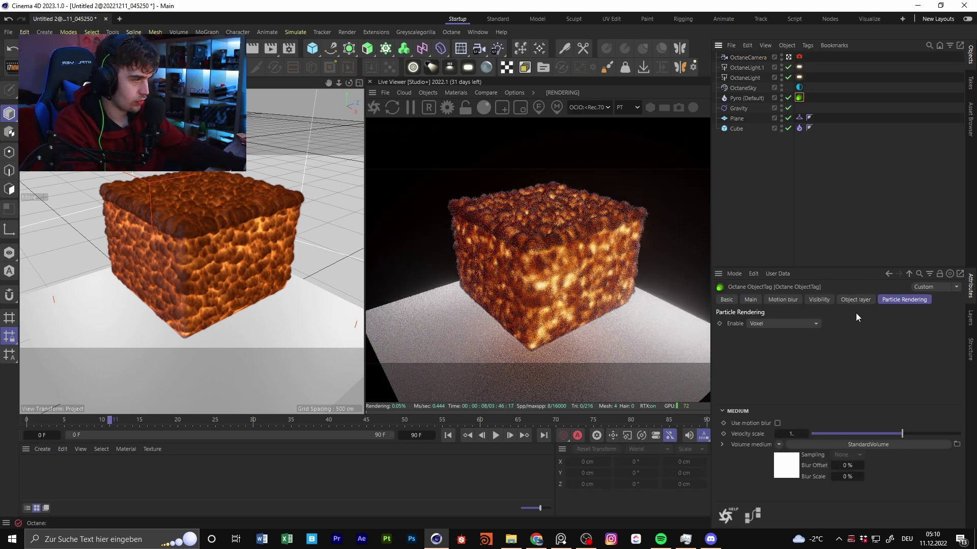
scroll(771, 427, "down", 5)
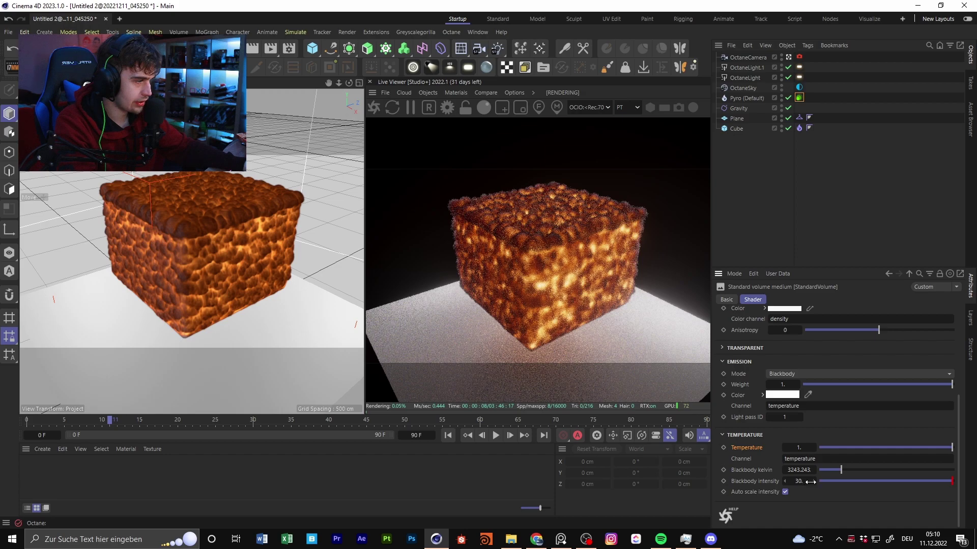
key("Return")
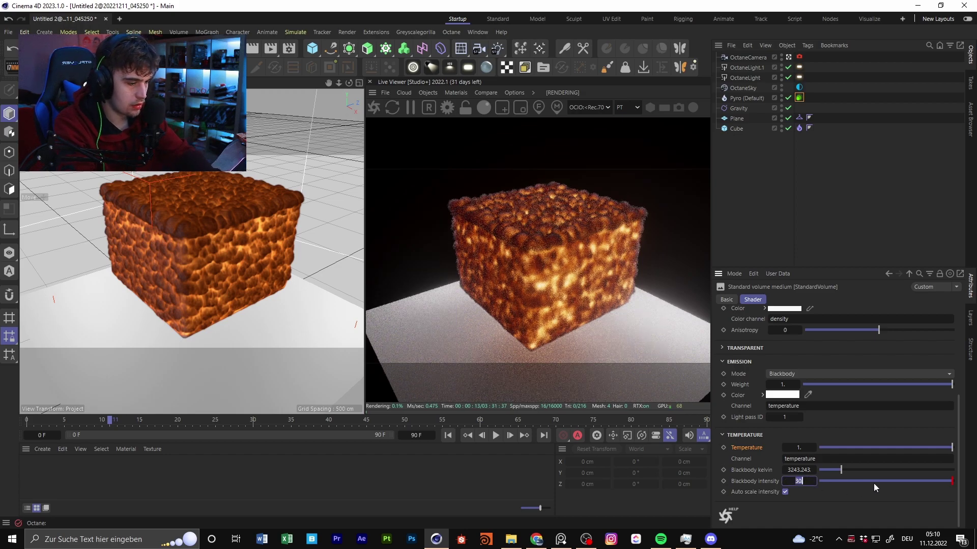
key("Return")
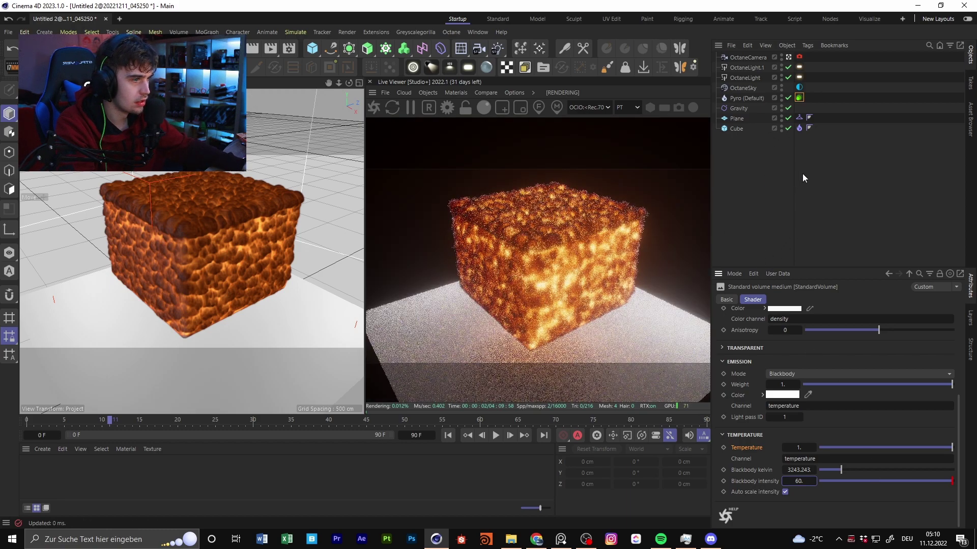
Raise the Octane Camera's bloom power to about 623 and its cutoff to about 0.99
left_click(799, 57)
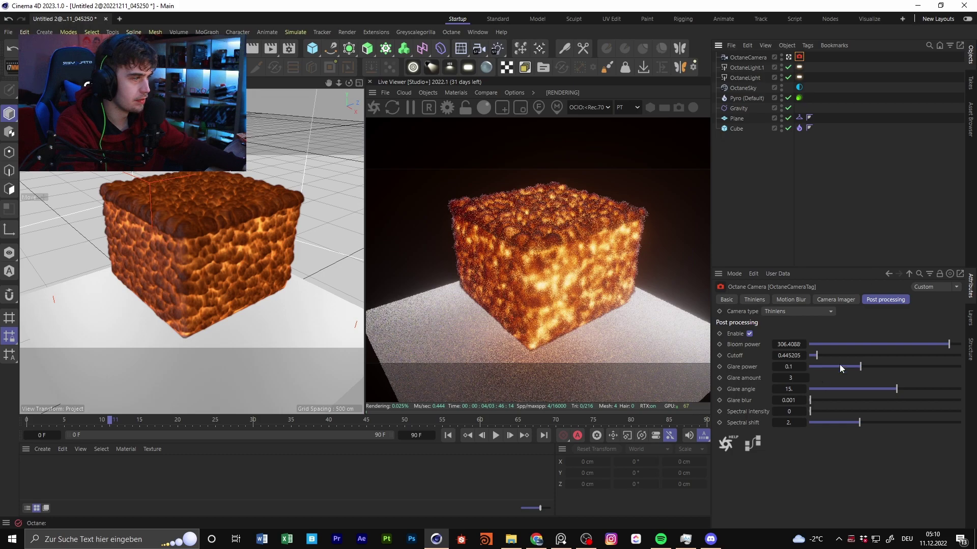
left_click_drag(820, 359, 821, 360)
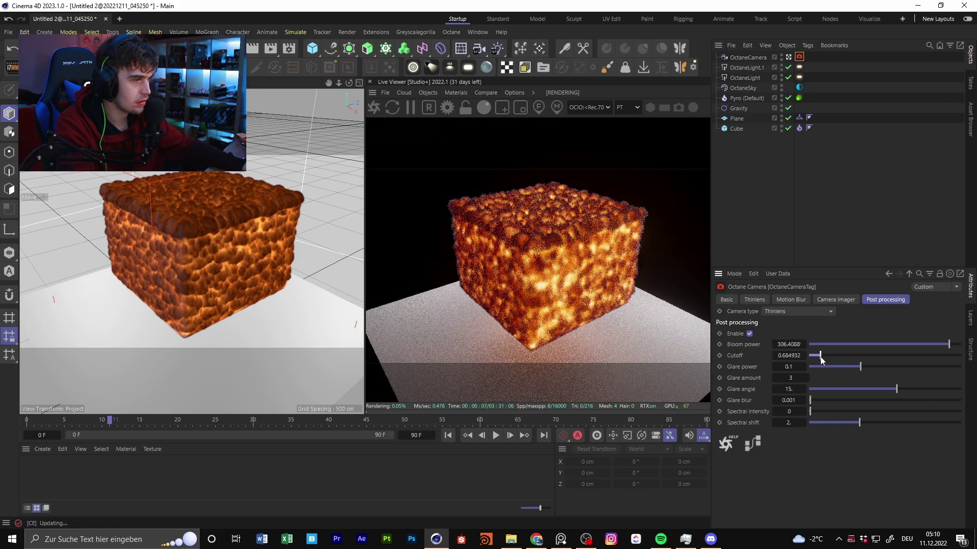
left_click_drag(961, 343, 956, 347)
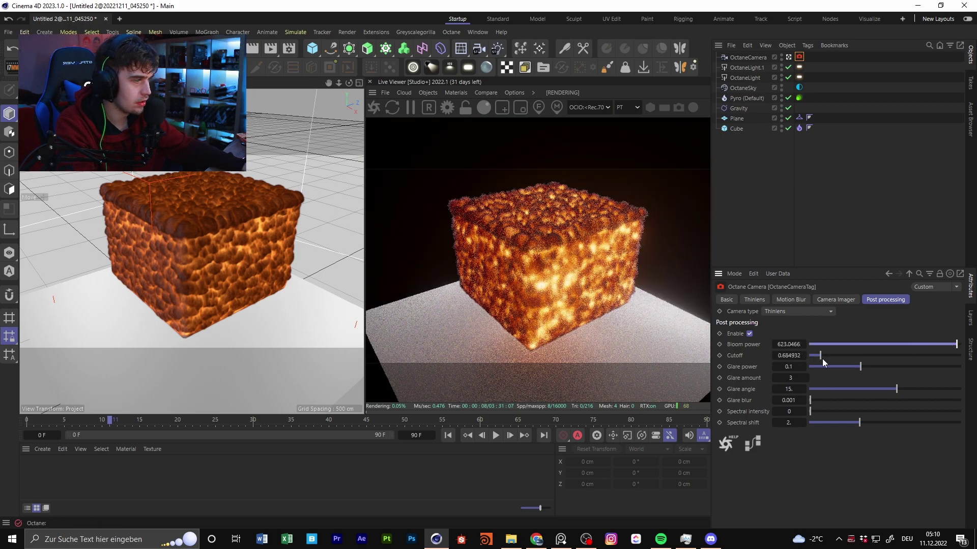
left_click_drag(819, 357, 825, 358)
left_click(436, 93)
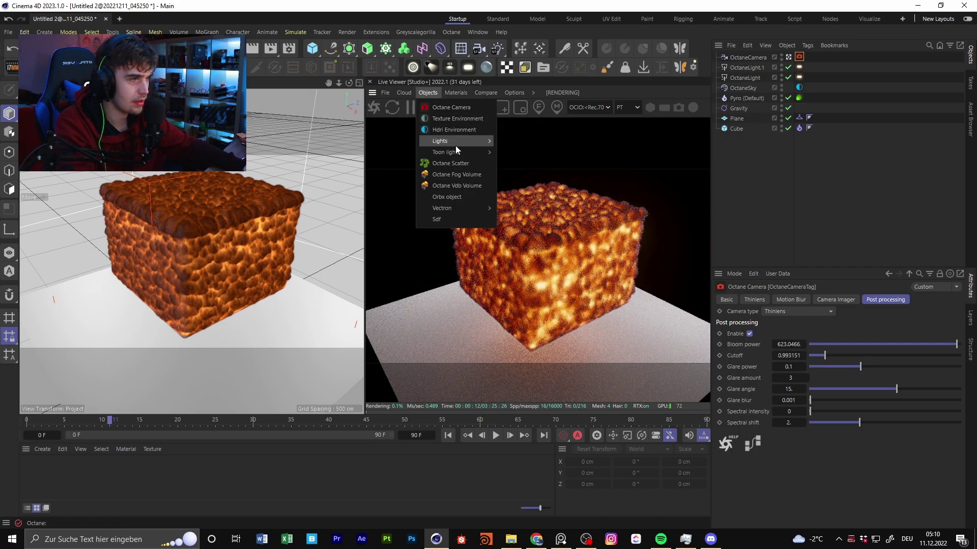
mouse_move(459, 94)
mouse_move(483, 145)
left_click(591, 164)
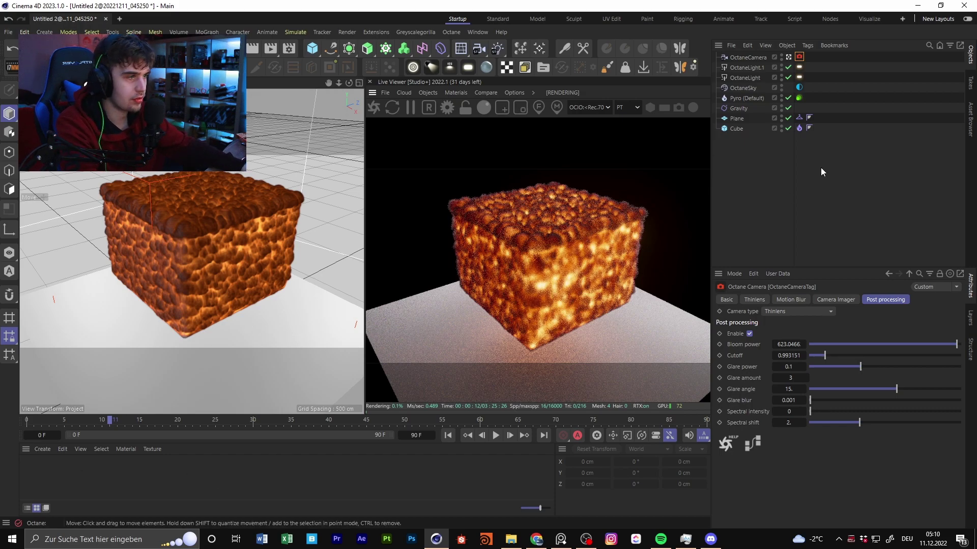
Delete the Plane object from the scene and lower the Octane Camera's bloom cutoff to about 0.58
left_click(744, 118)
key("Delete")
left_click_drag(824, 356, 820, 358)
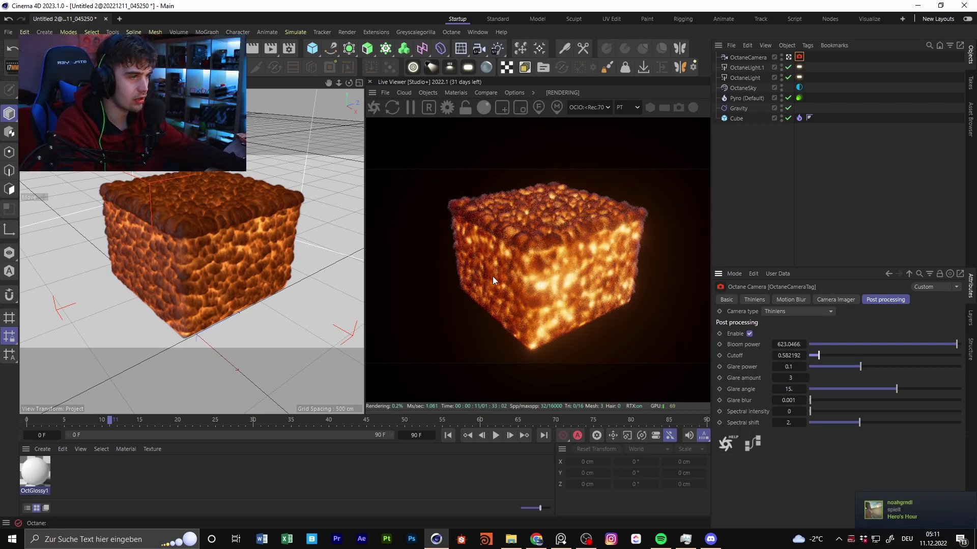
mouse_move(232, 267)
left_mouse_down("alt")
mouse_move(258, 239)
mouse_move(173, 267)
mouse_move(205, 271)
mouse_move(203, 286)
mouse_move(231, 266)
left_mouse_up("alt")
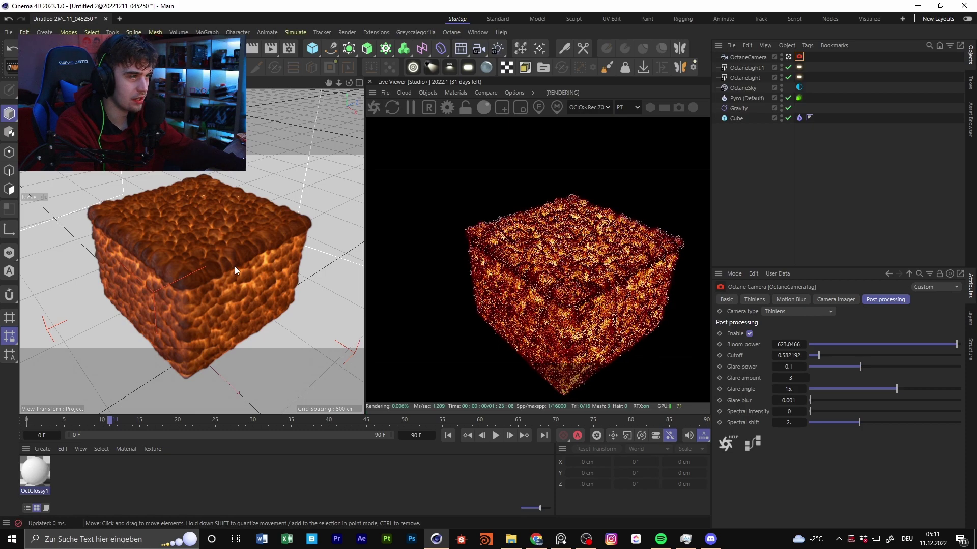